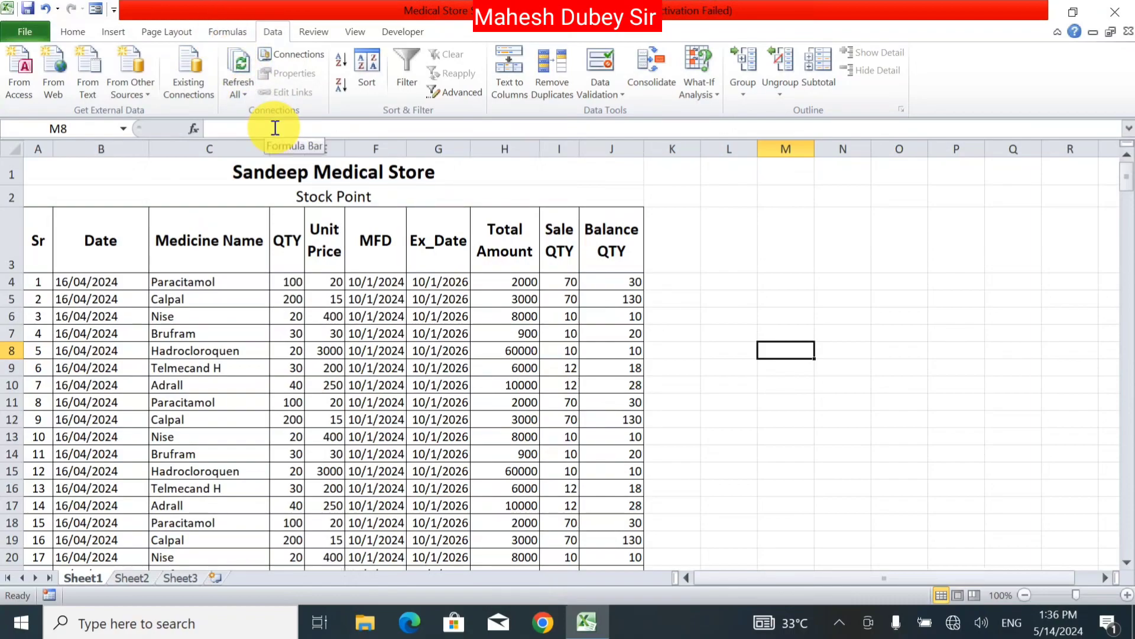
Inspect the unit price in E11, the Total Amount formula in H4 and medicine name in C4
{"action": "left_click", "coordinate": [334, 401]}
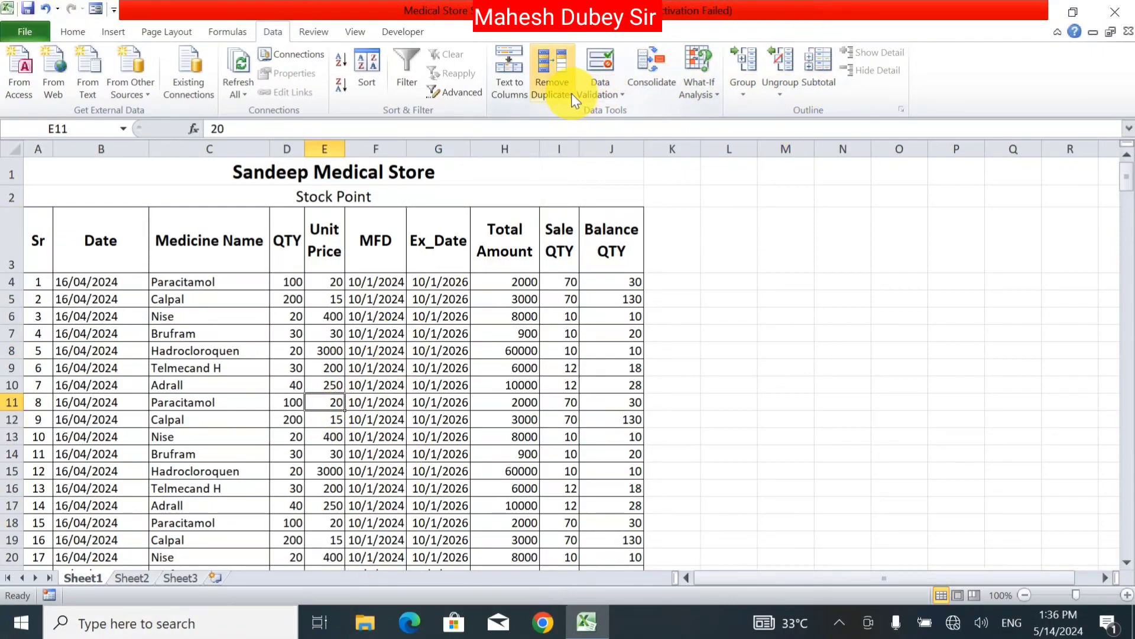
{"action": "left_click", "coordinate": [531, 283]}
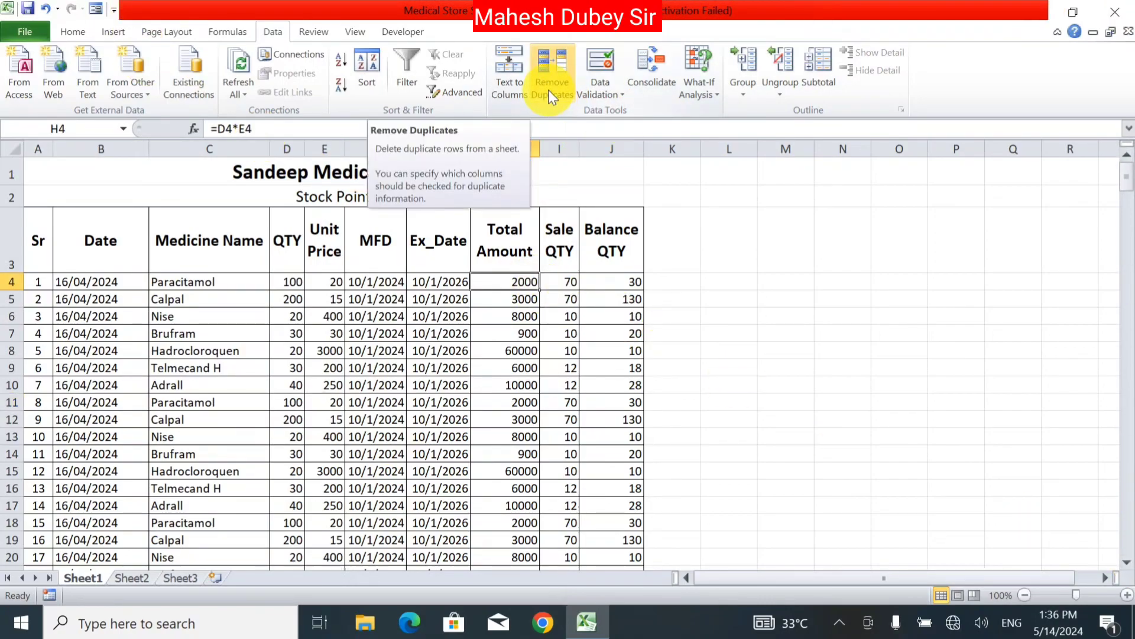
{"action": "left_click", "coordinate": [195, 285]}
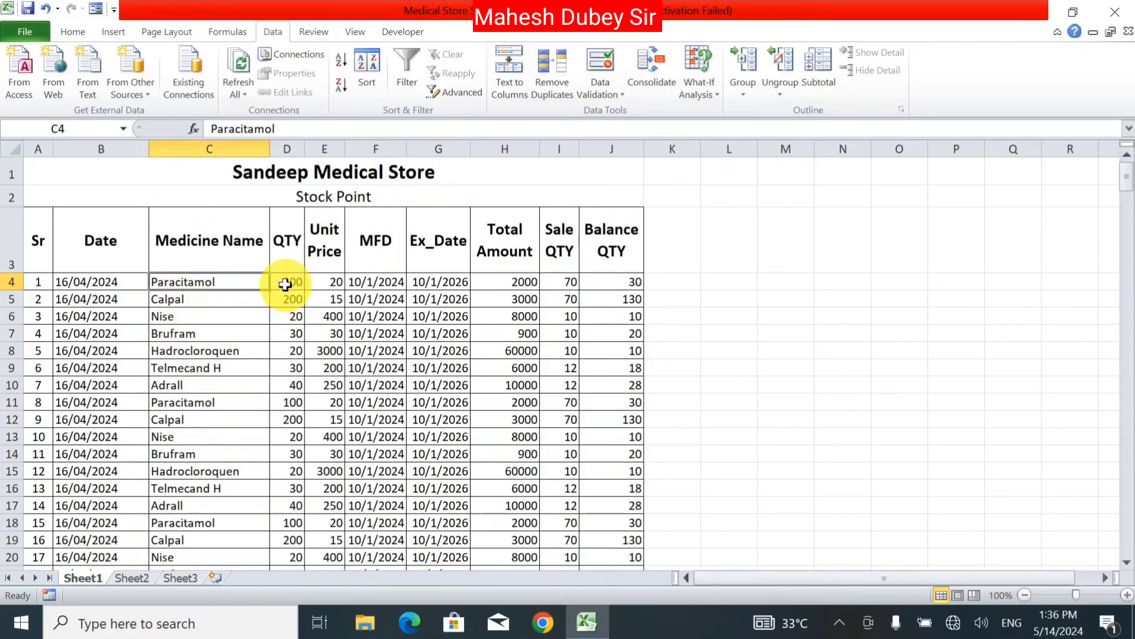
Remove duplicate values from only the selected QTY cells in column D
{"action": "mouse_move", "coordinate": [287, 283]}
{"action": "left_mouse_down"}
{"action": "mouse_move", "coordinate": [294, 614]}
{"action": "mouse_move", "coordinate": [294, 515]}
{"action": "mouse_move", "coordinate": [291, 529]}
{"action": "left_mouse_up"}
{"action": "scroll", "coordinate": [278, 414], "scroll_direction": "up", "scroll_amount": 6}
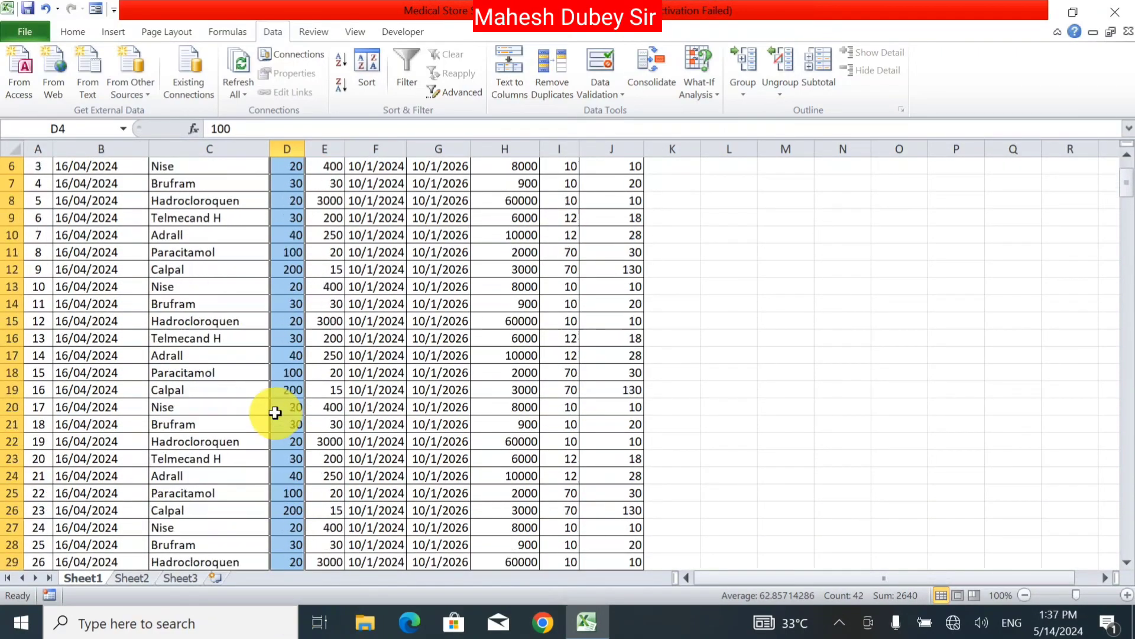
{"action": "scroll", "coordinate": [279, 411], "scroll_direction": "up", "scroll_amount": 2}
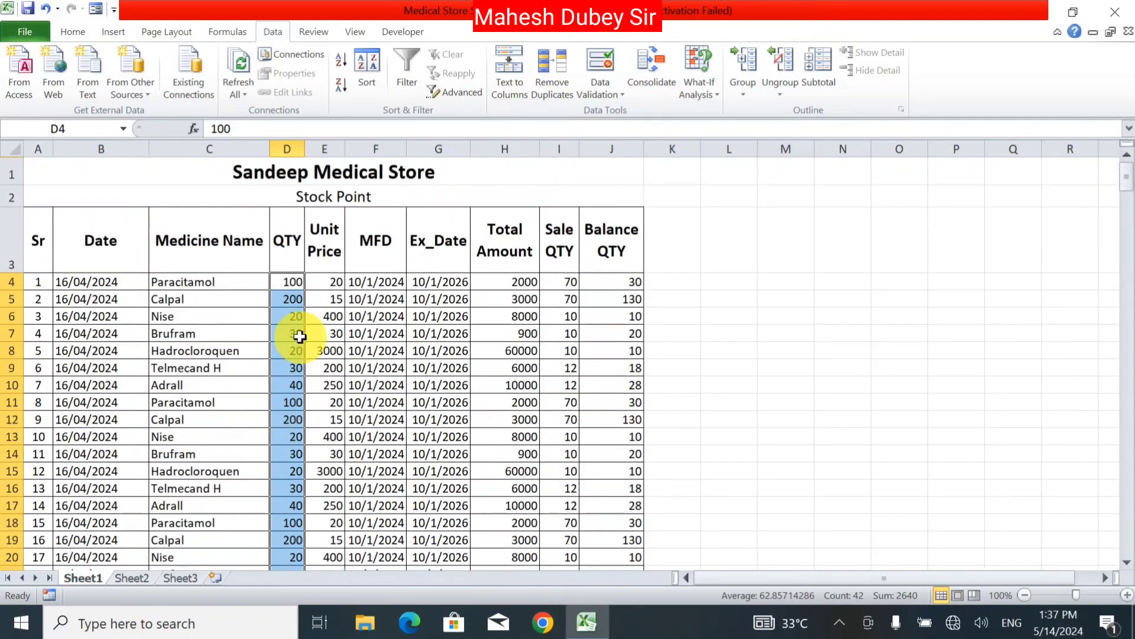
{"action": "left_click", "coordinate": [545, 91]}
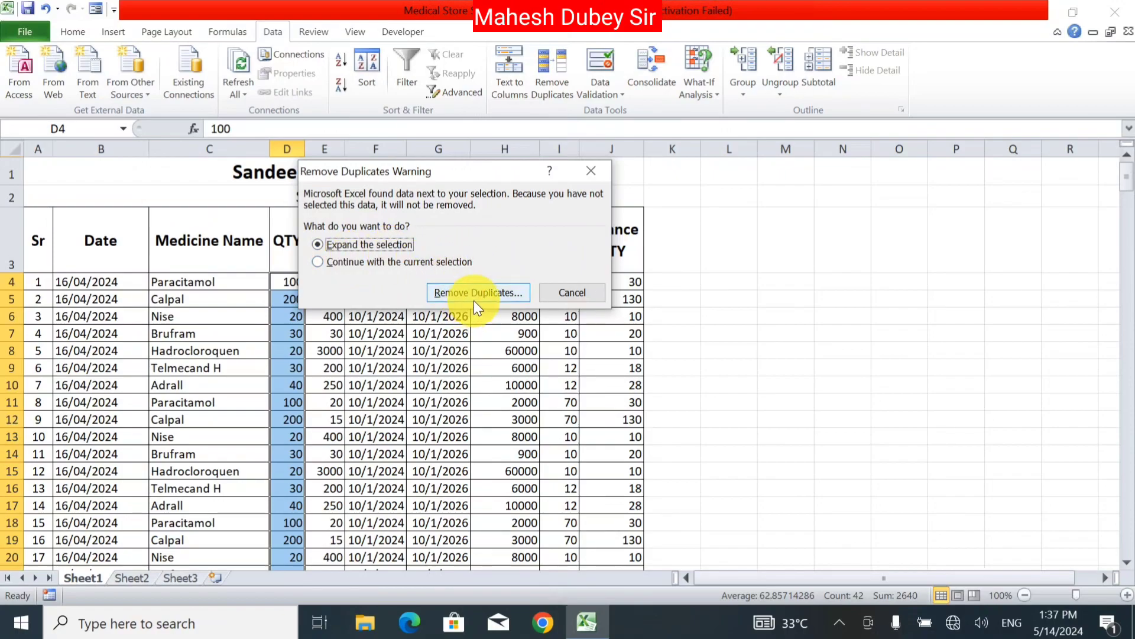
{"action": "left_click", "coordinate": [343, 263]}
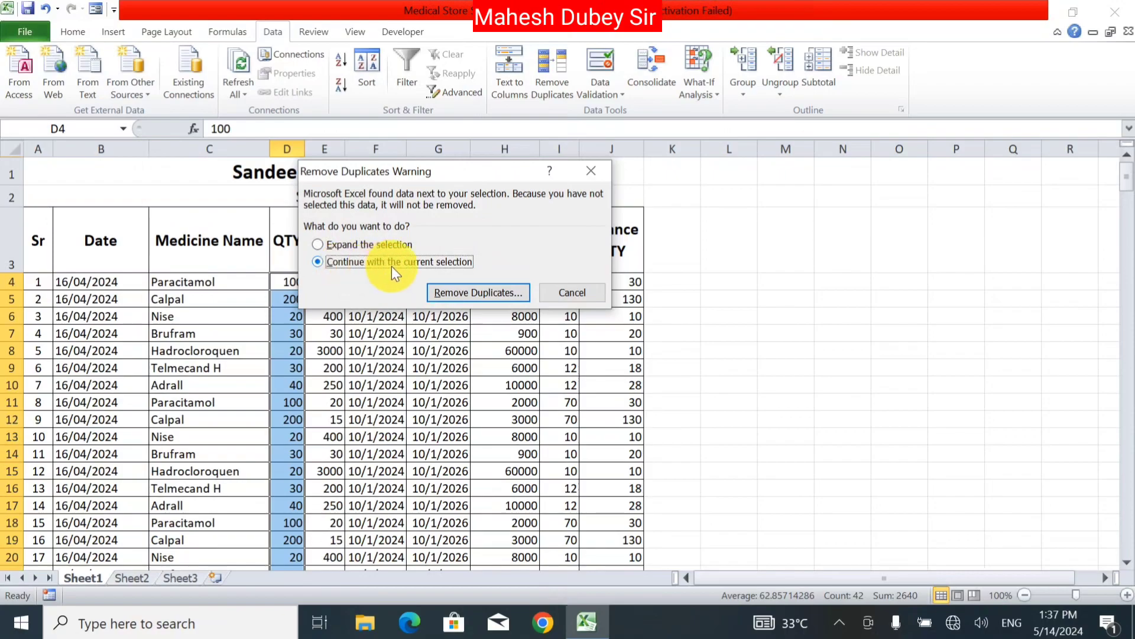
{"action": "left_click", "coordinate": [466, 290]}
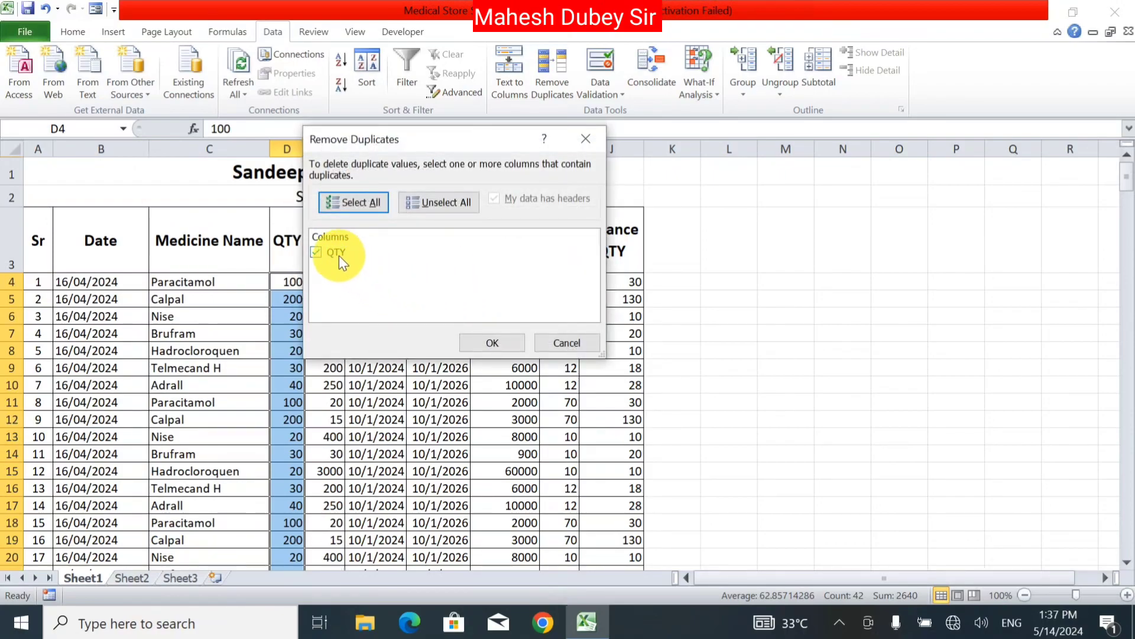
{"action": "left_click", "coordinate": [405, 248]}
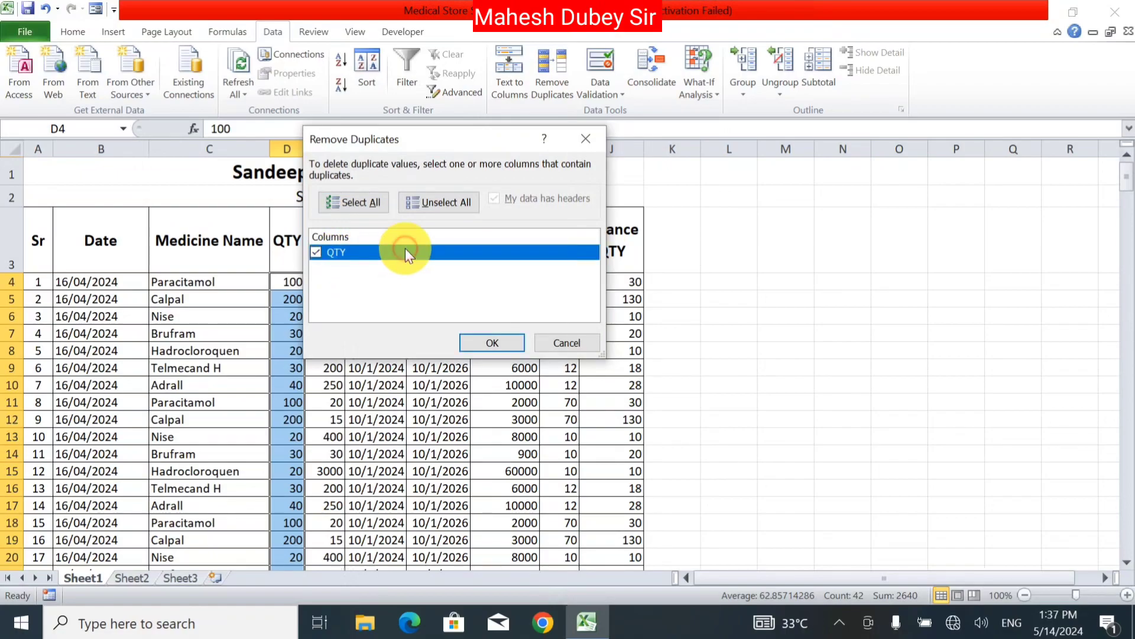
{"action": "left_click", "coordinate": [498, 346]}
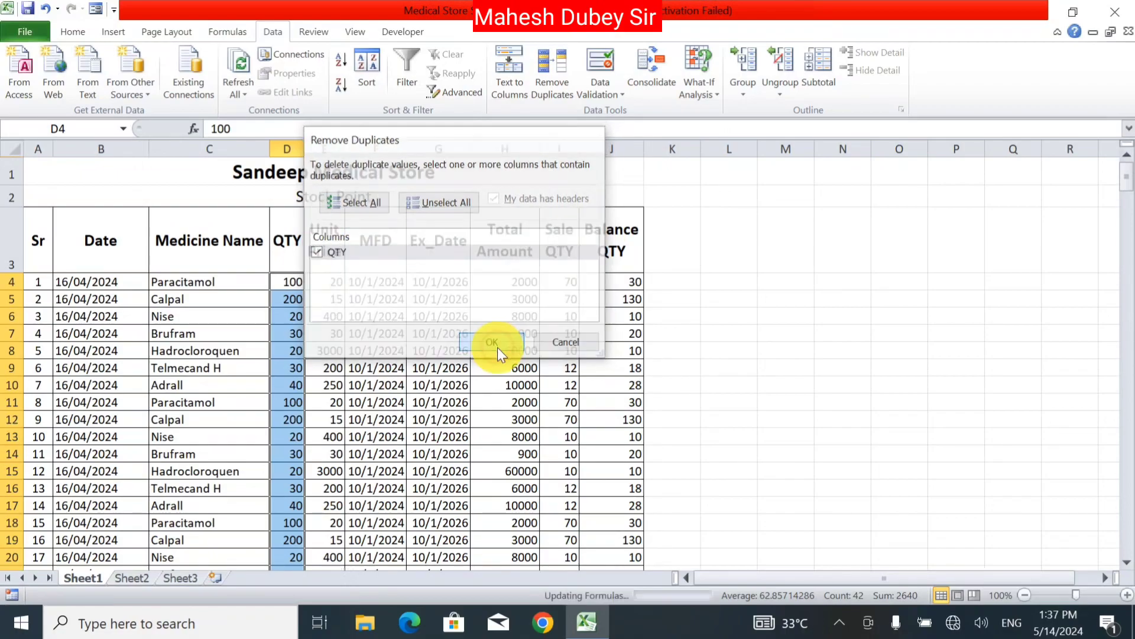
{"action": "left_click", "coordinate": [557, 356]}
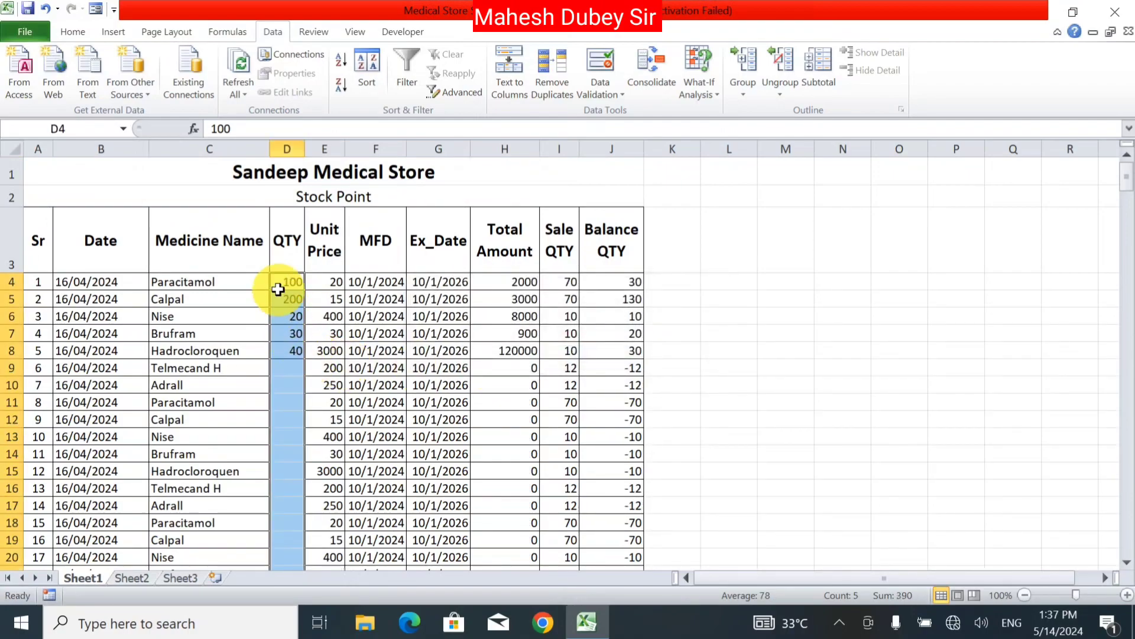
Review the emptied QTY column, then undo the QTY duplicate removal
{"action": "left_click", "coordinate": [289, 392]}
{"action": "scroll", "coordinate": [288, 392], "scroll_direction": "down", "scroll_amount": 2}
{"action": "scroll", "coordinate": [289, 391], "scroll_direction": "down", "scroll_amount": 4}
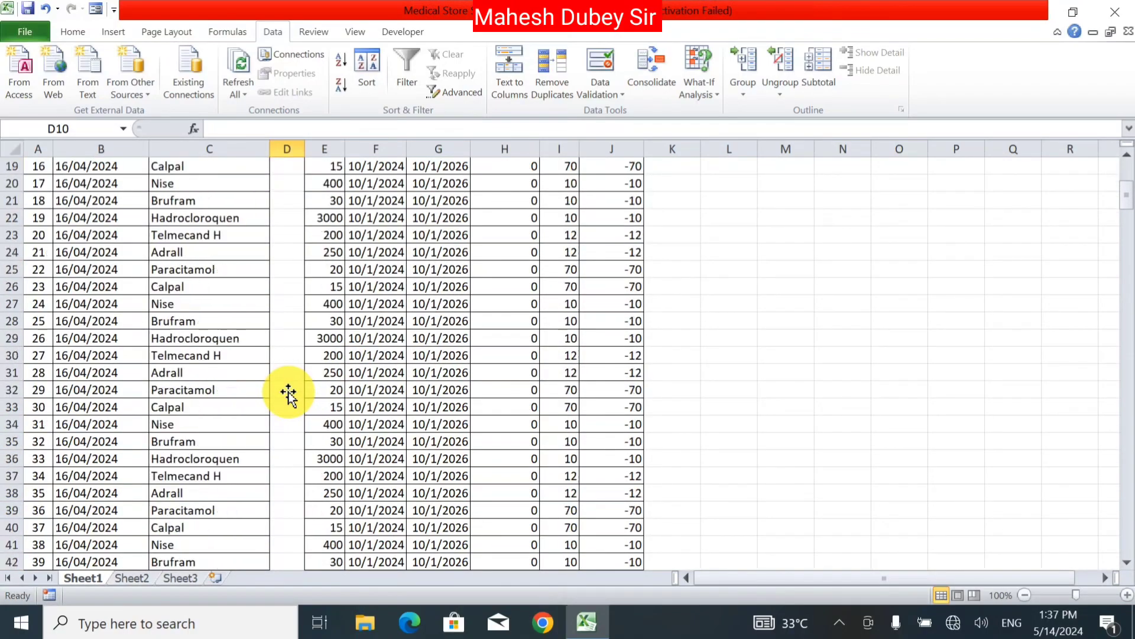
{"action": "scroll", "coordinate": [289, 392], "scroll_direction": "down", "scroll_amount": 3}
{"action": "scroll", "coordinate": [289, 391], "scroll_direction": "up", "scroll_amount": 8}
{"action": "scroll", "coordinate": [289, 392], "scroll_direction": "up", "scroll_amount": 1}
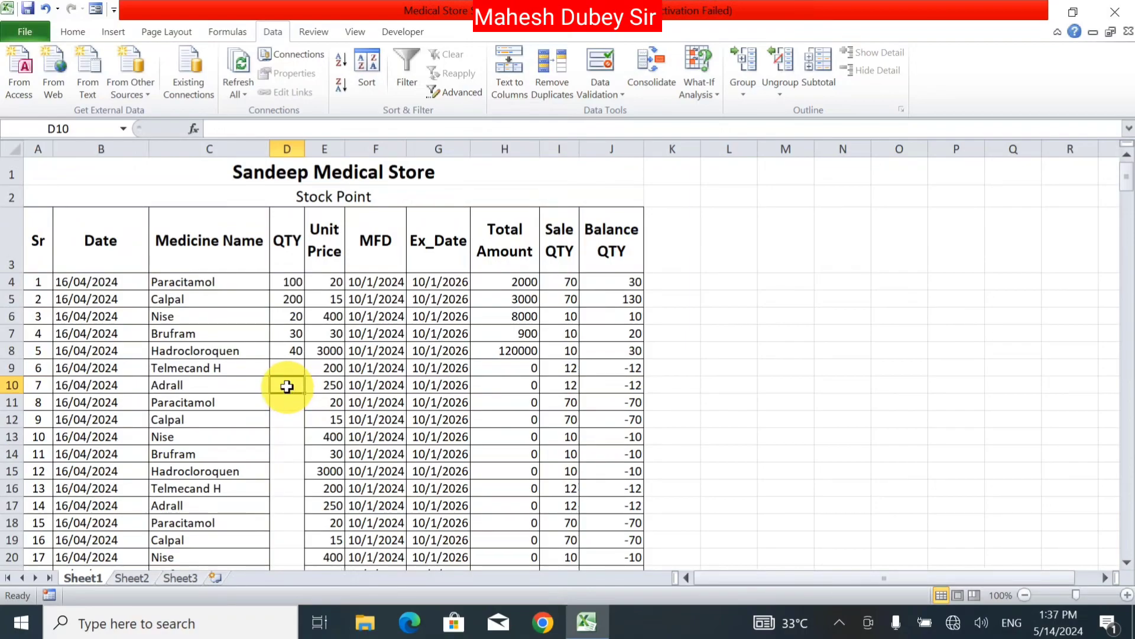
{"action": "key", "text": "ctrl+z"}
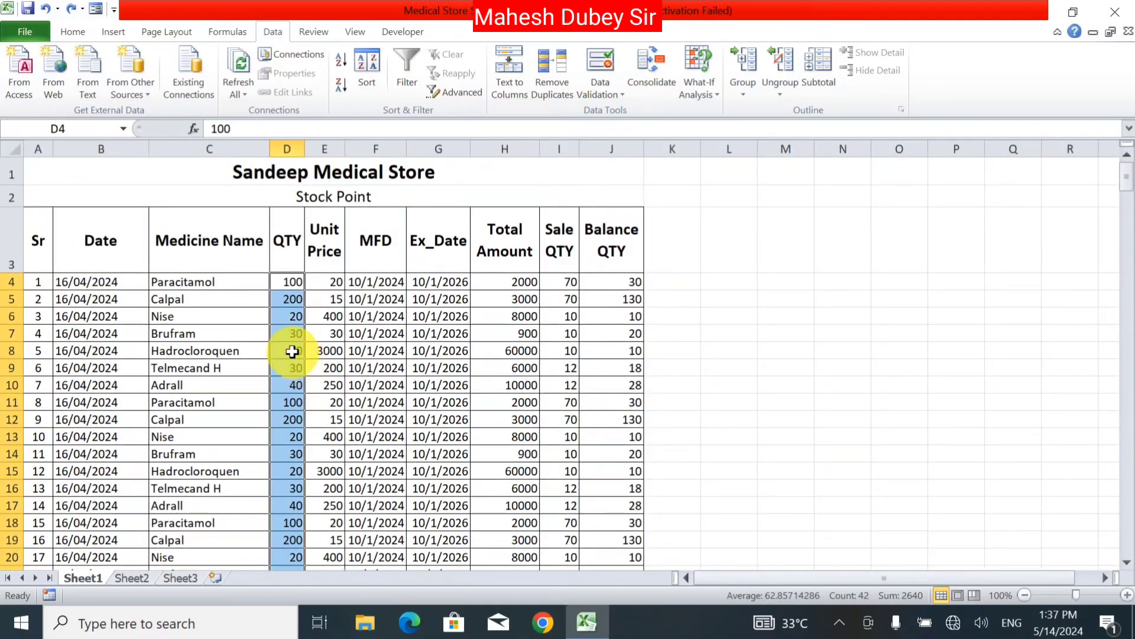
Select the whole stock table A3:J46 including its headers
{"action": "left_click", "coordinate": [273, 348]}
{"action": "mouse_move", "coordinate": [41, 237]}
{"action": "left_mouse_down"}
{"action": "mouse_move", "coordinate": [630, 322]}
{"action": "mouse_move", "coordinate": [621, 620]}
{"action": "mouse_move", "coordinate": [621, 608]}
{"action": "left_mouse_up"}
{"action": "scroll", "coordinate": [586, 454], "scroll_direction": "down", "scroll_amount": 7}
{"action": "scroll", "coordinate": [590, 175], "scroll_direction": "up", "scroll_amount": 12}
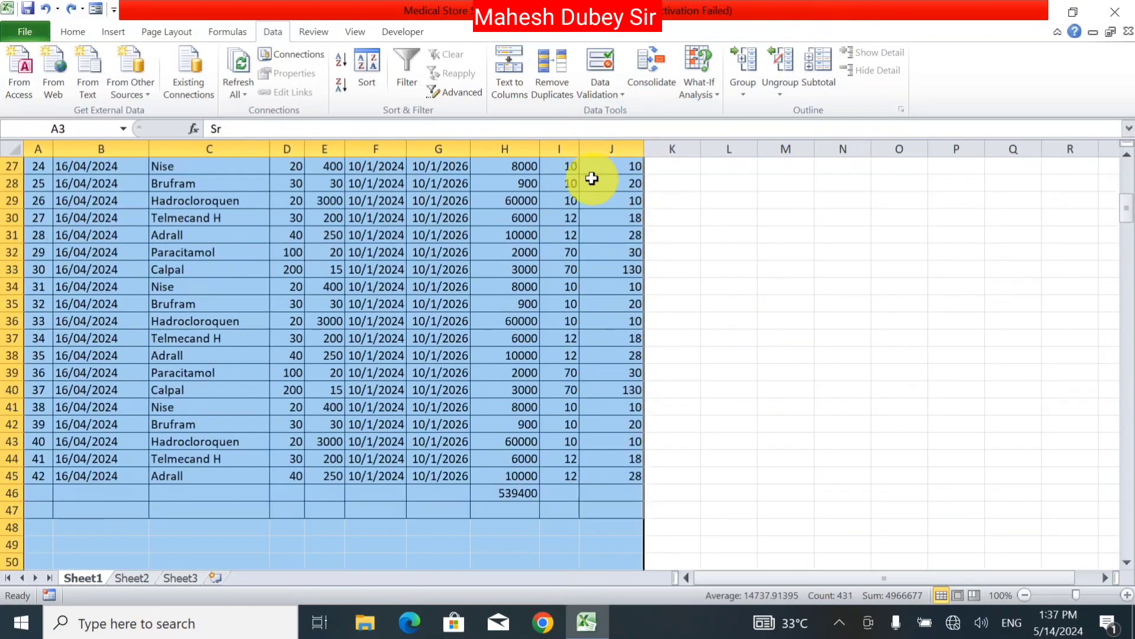
{"action": "scroll", "coordinate": [600, 181], "scroll_direction": "up", "scroll_amount": 6}
{"action": "scroll", "coordinate": [516, 74], "scroll_direction": "up", "scroll_amount": 1}
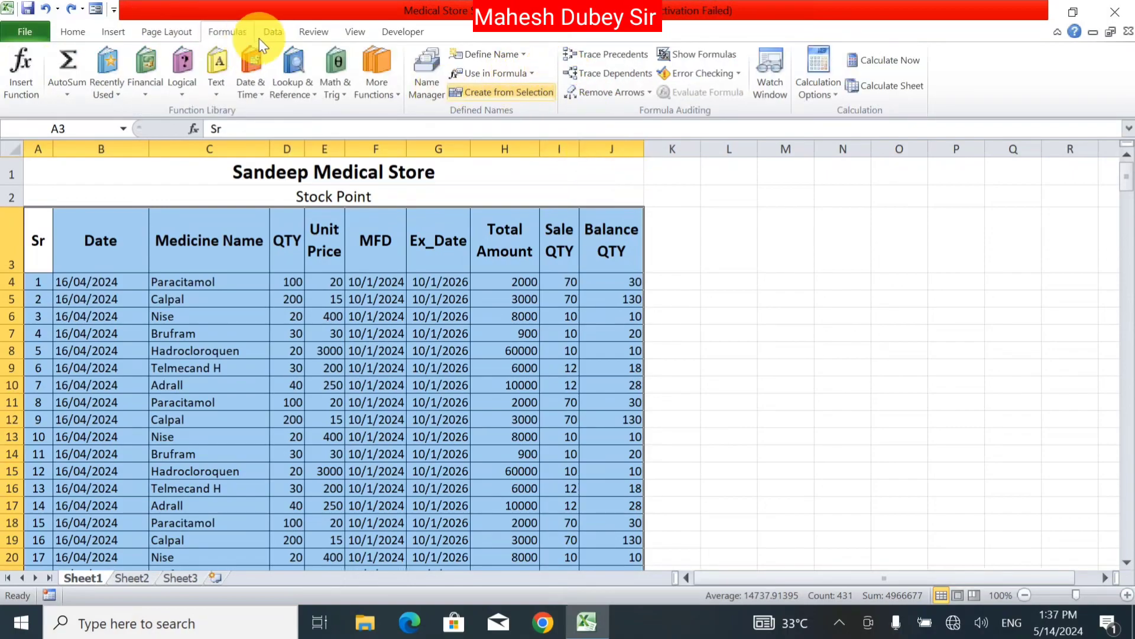
Remove duplicates across all columns, leaving 44 unique values after 29 removed
{"action": "left_click", "coordinate": [282, 32]}
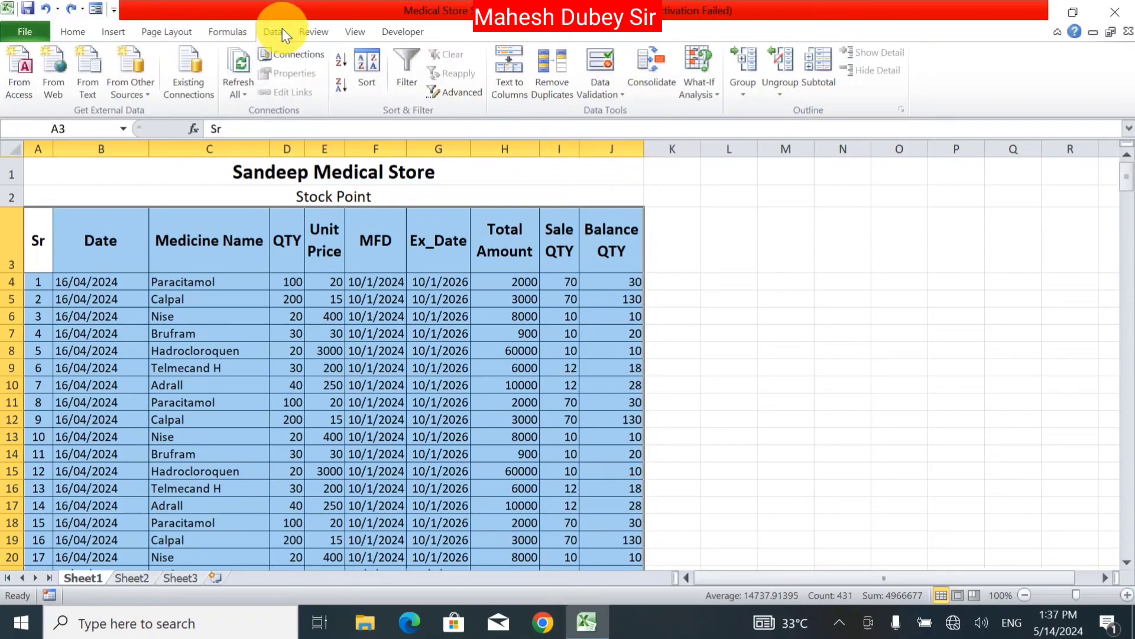
{"action": "left_click", "coordinate": [558, 74]}
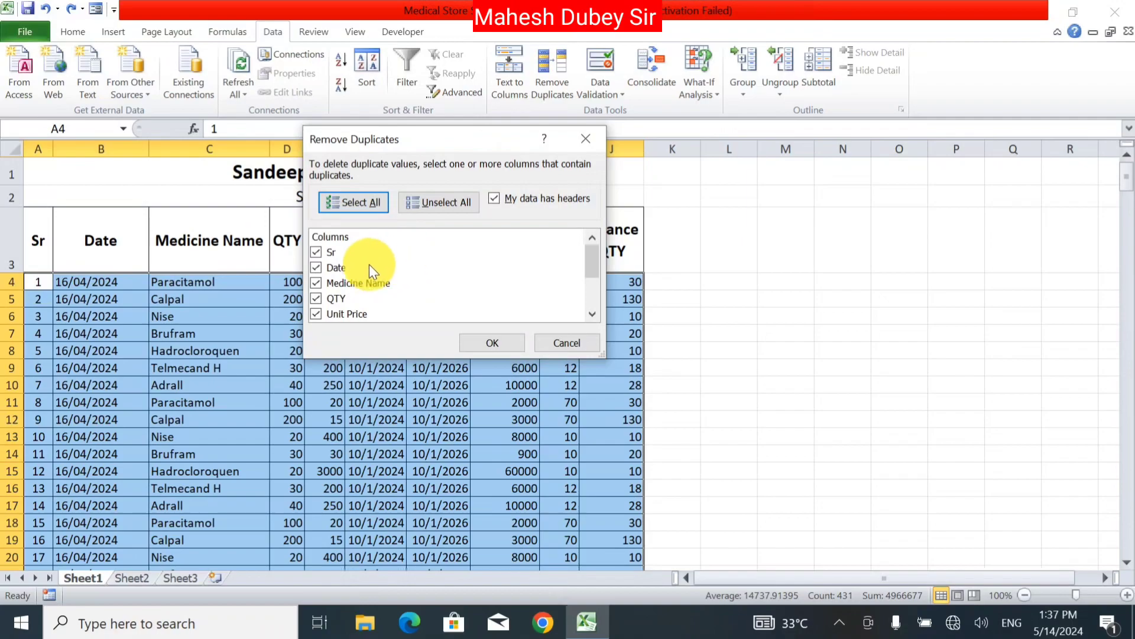
{"action": "scroll", "coordinate": [361, 284], "scroll_direction": "down", "scroll_amount": 1}
{"action": "scroll", "coordinate": [349, 298], "scroll_direction": "down", "scroll_amount": 1}
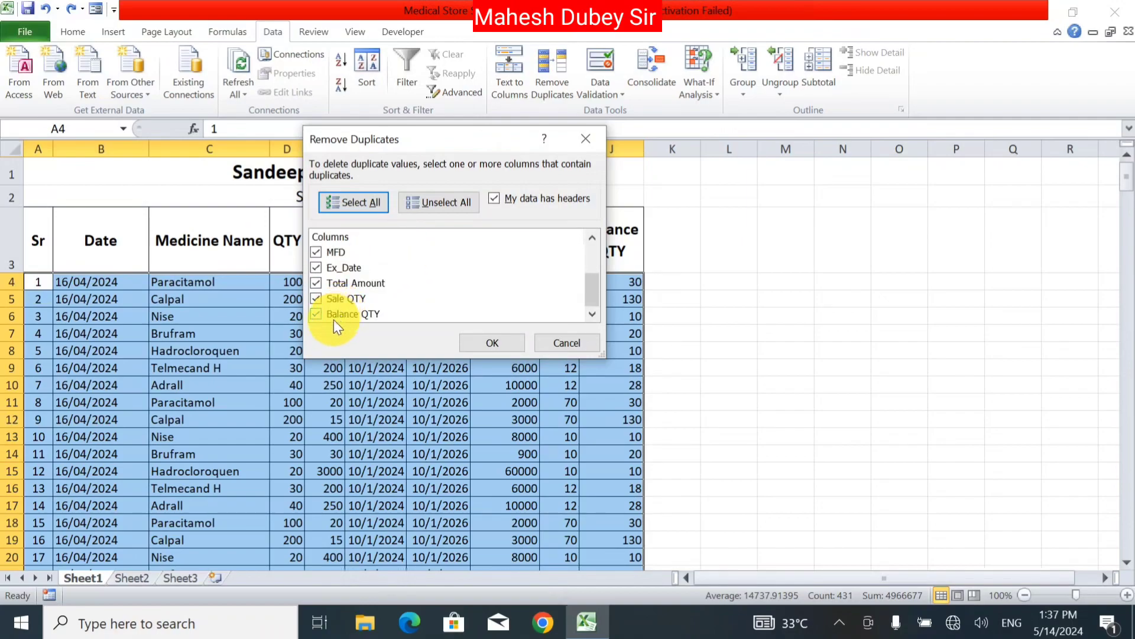
{"action": "scroll", "coordinate": [317, 288], "scroll_direction": "up", "scroll_amount": 2}
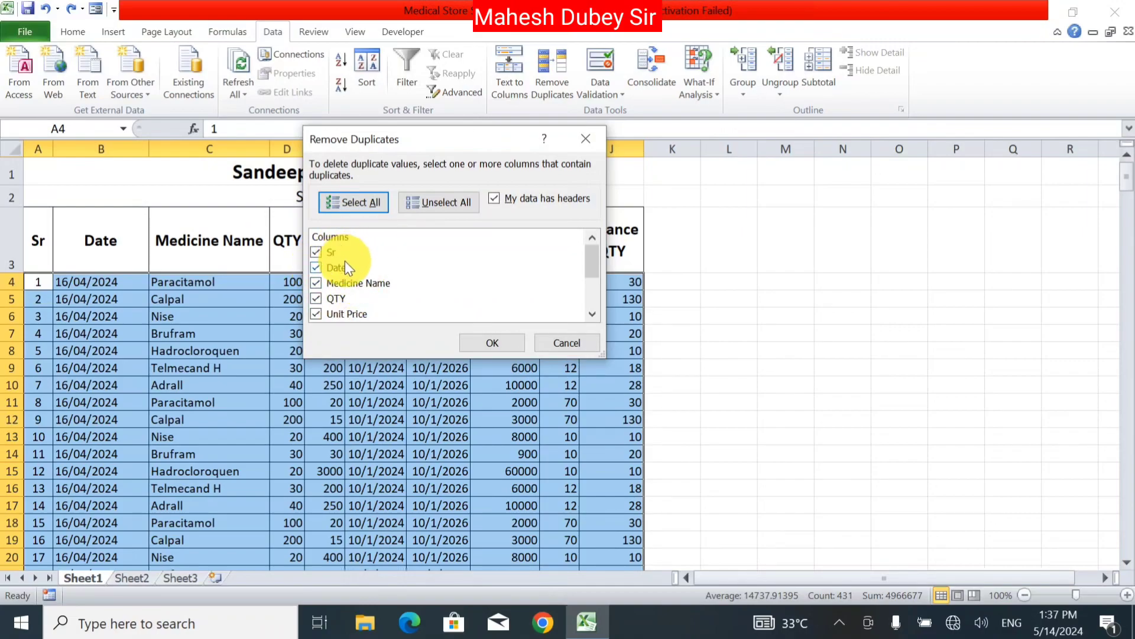
{"action": "left_click", "coordinate": [499, 342]}
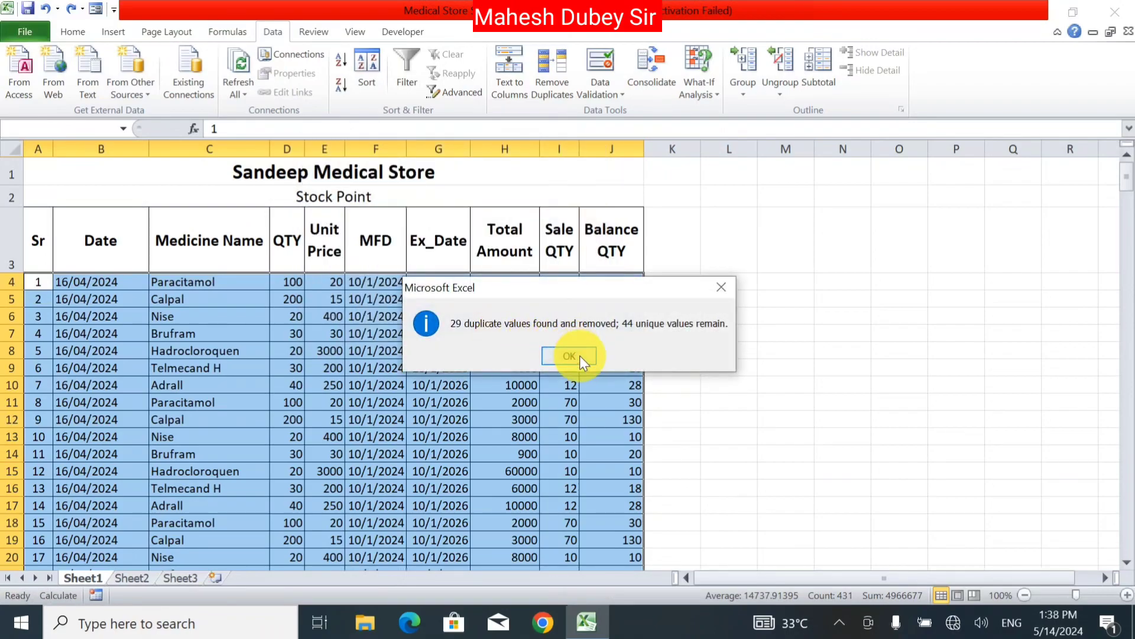
{"action": "left_click", "coordinate": [580, 356]}
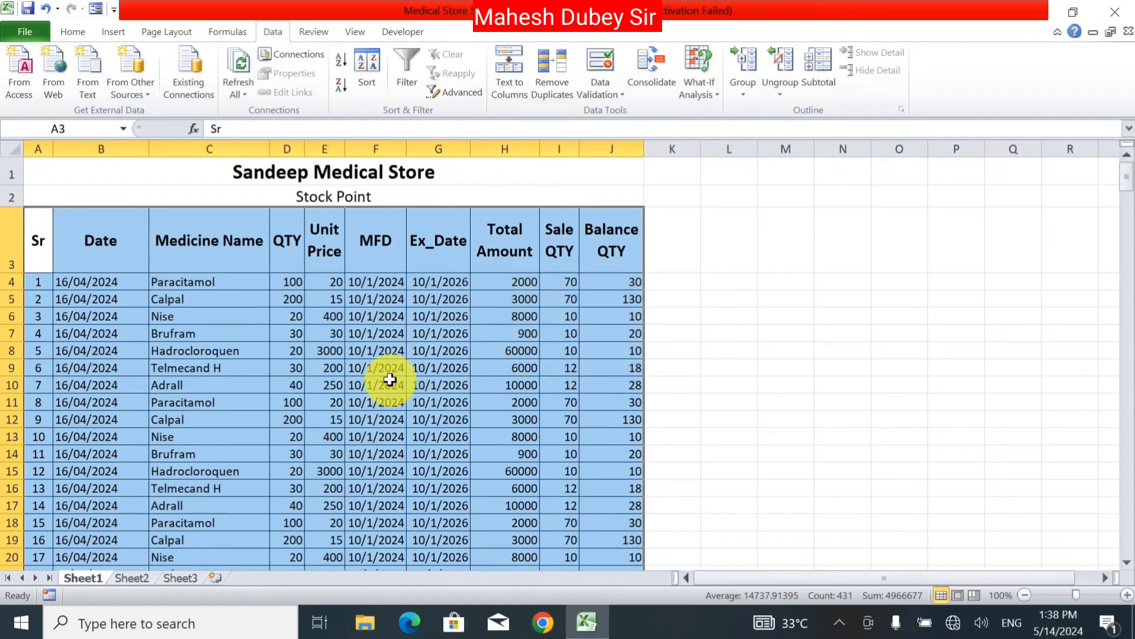
Mistakenly start Text to Columns and dismiss its one-column-only warning
{"action": "scroll", "coordinate": [338, 349], "scroll_direction": "down", "scroll_amount": 5}
{"action": "scroll", "coordinate": [341, 349], "scroll_direction": "down", "scroll_amount": 3}
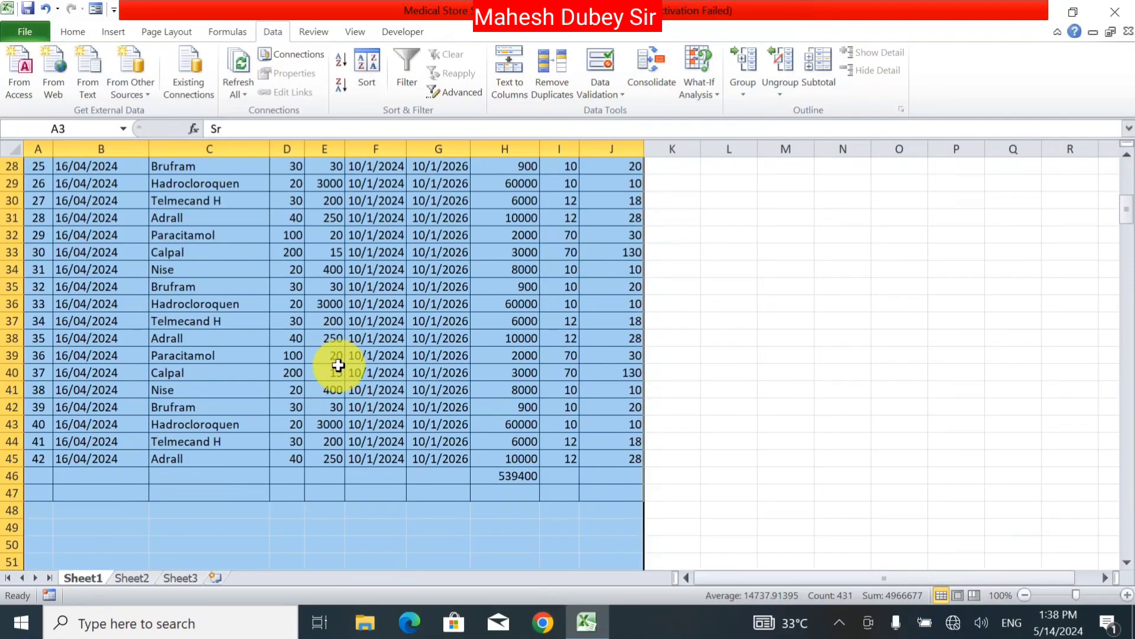
{"action": "scroll", "coordinate": [338, 353], "scroll_direction": "up", "scroll_amount": 5}
{"action": "scroll", "coordinate": [338, 354], "scroll_direction": "up", "scroll_amount": 3}
{"action": "left_click", "coordinate": [523, 91]}
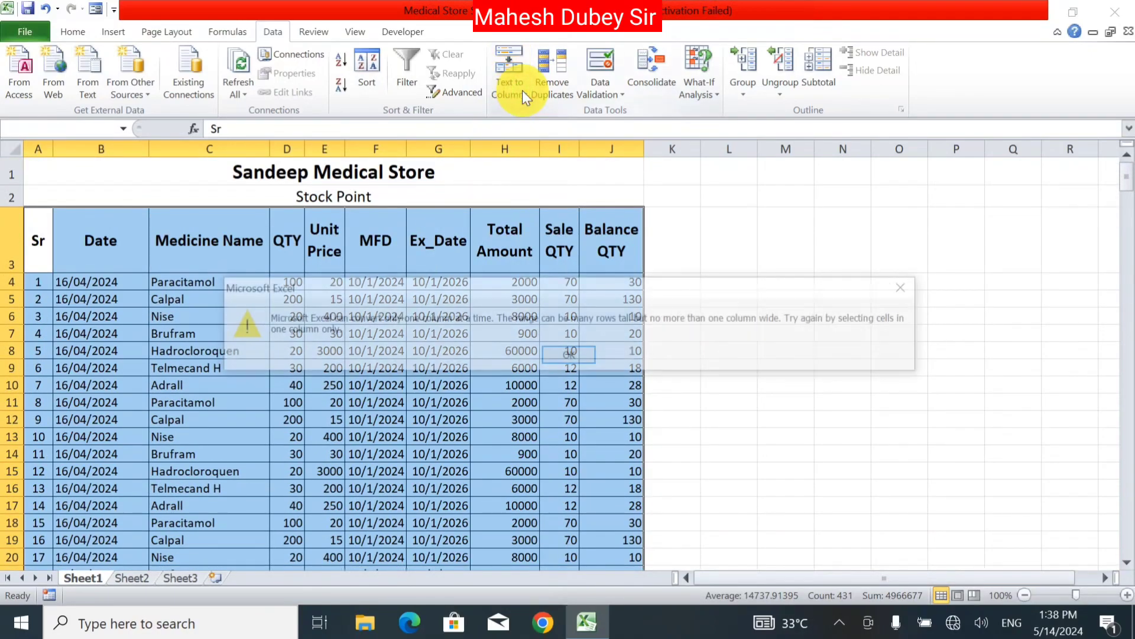
{"action": "left_click", "coordinate": [559, 357]}
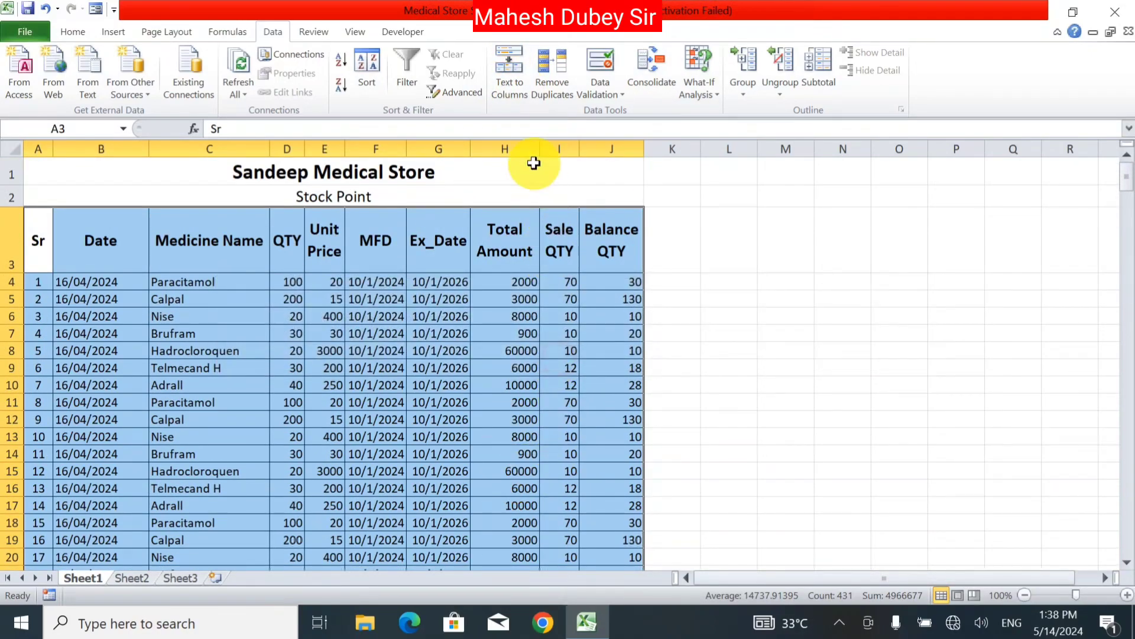
Remove duplicate rows comparing every column except Sr, leaving seven medicine rows
{"action": "left_click", "coordinate": [552, 73]}
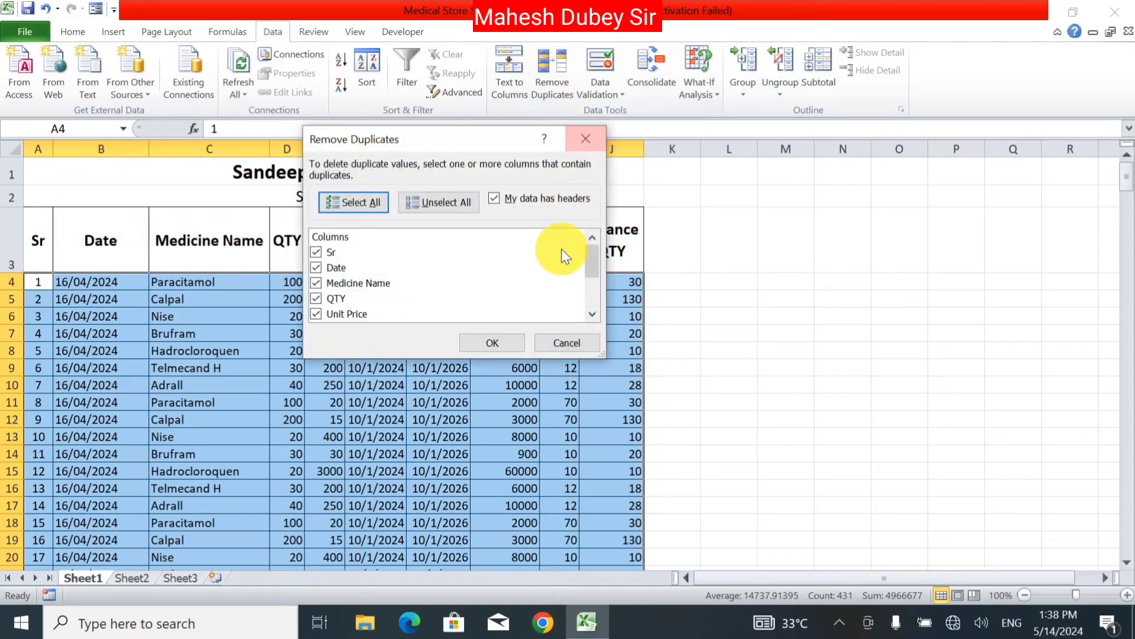
{"action": "left_click", "coordinate": [316, 253]}
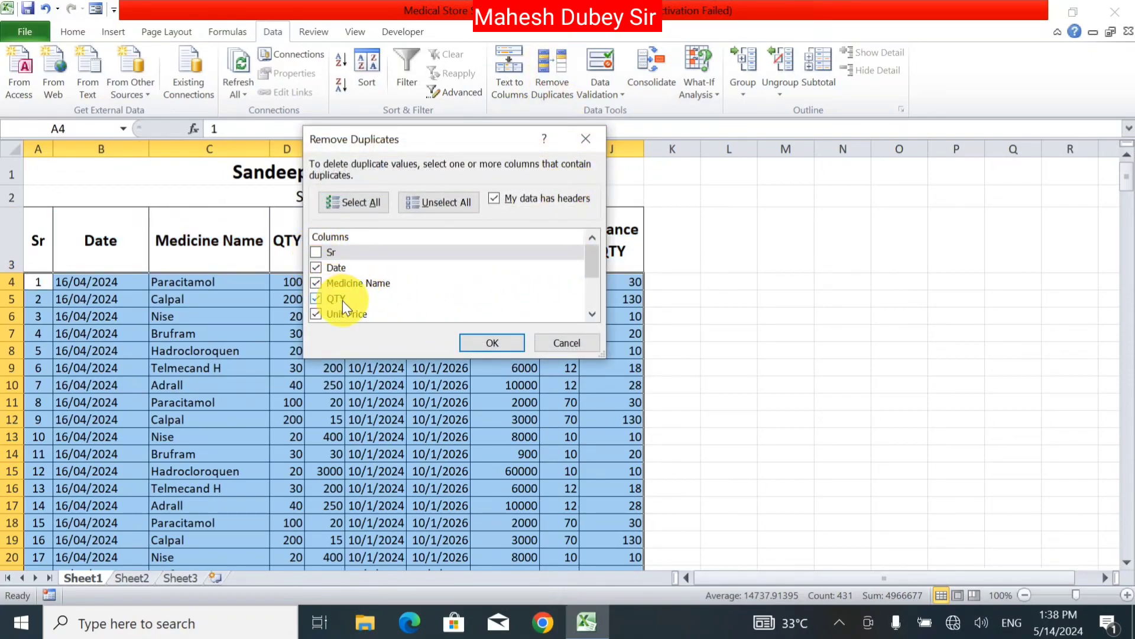
{"action": "scroll", "coordinate": [342, 300], "scroll_direction": "down", "scroll_amount": 1}
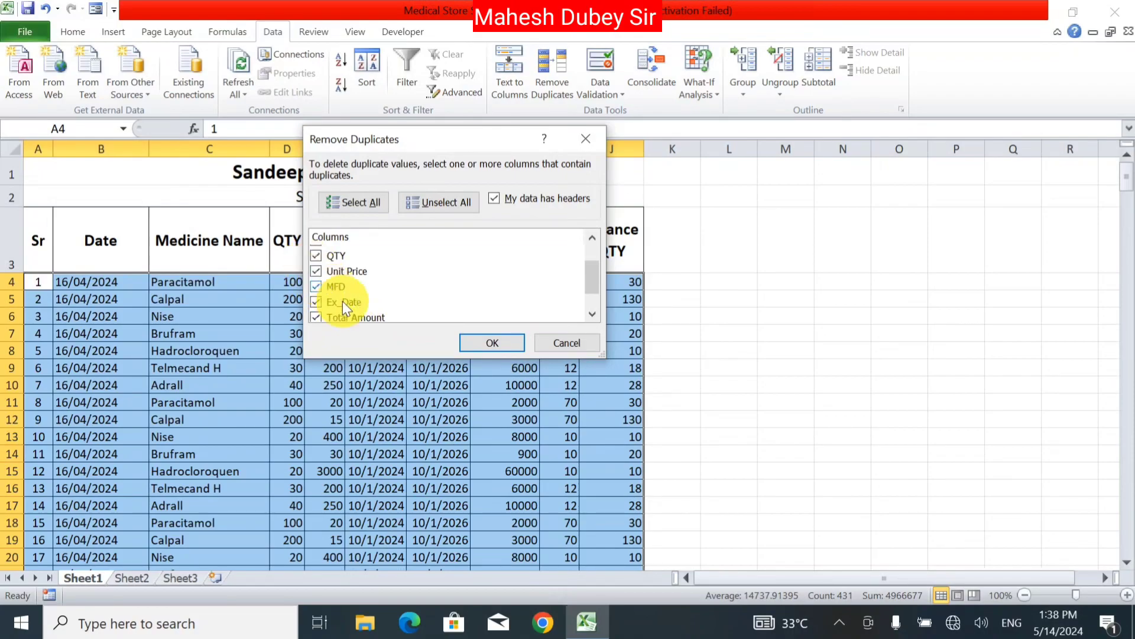
{"action": "left_click", "coordinate": [485, 343]}
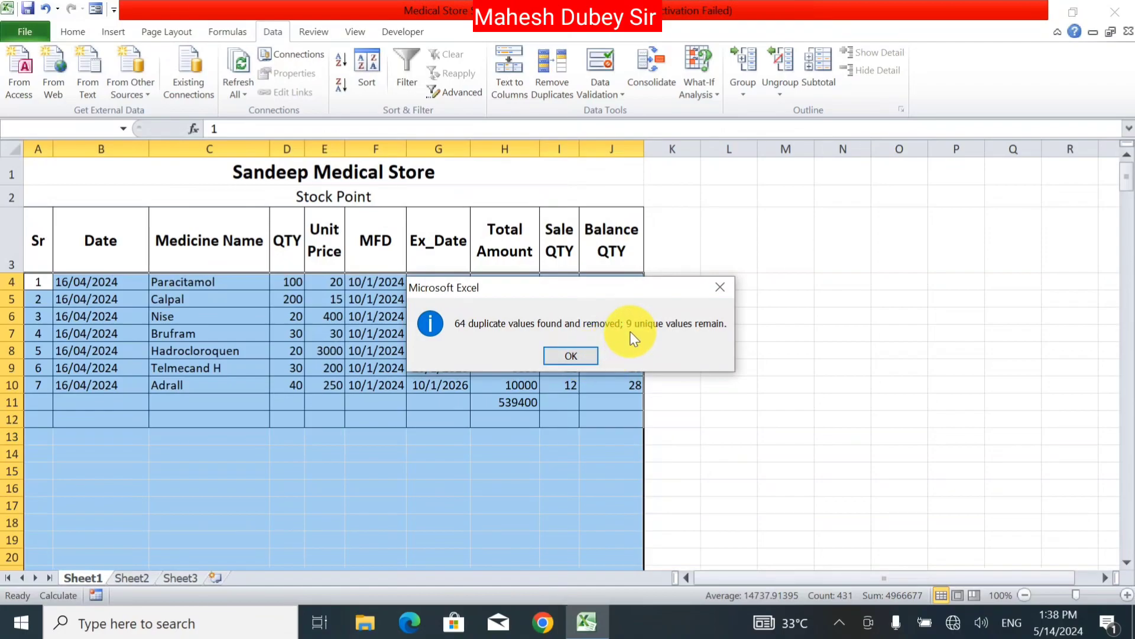
{"action": "left_click", "coordinate": [559, 357]}
{"action": "left_click", "coordinate": [208, 333]}
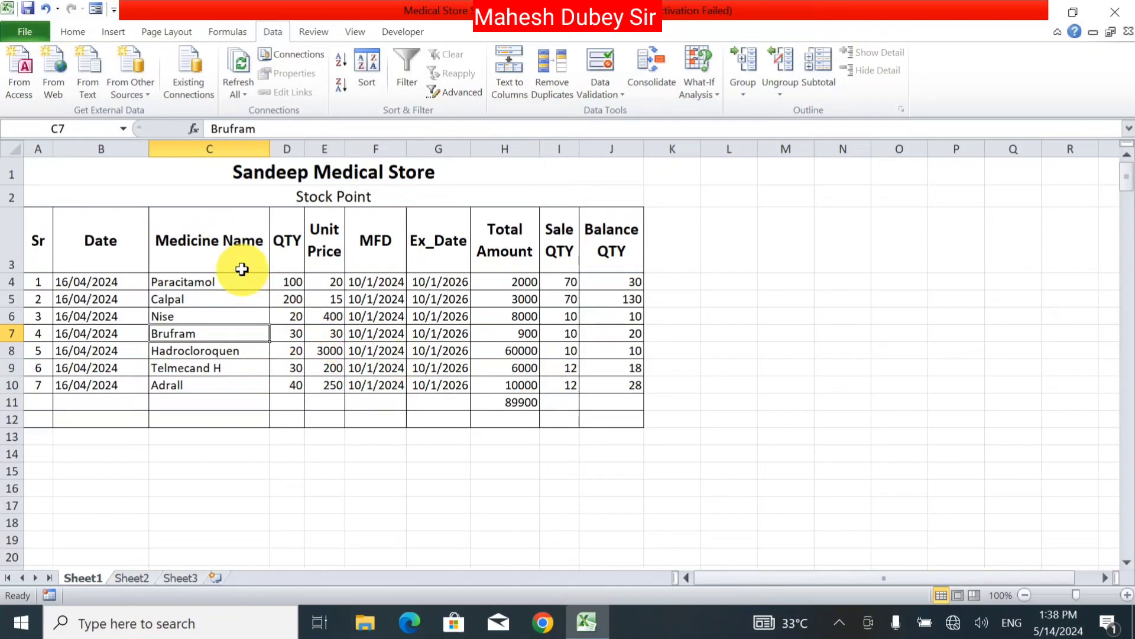
Undo the duplicate removal to restore all stock rows, then move to blank Sheet2
{"action": "key", "text": "ctrl+z"}
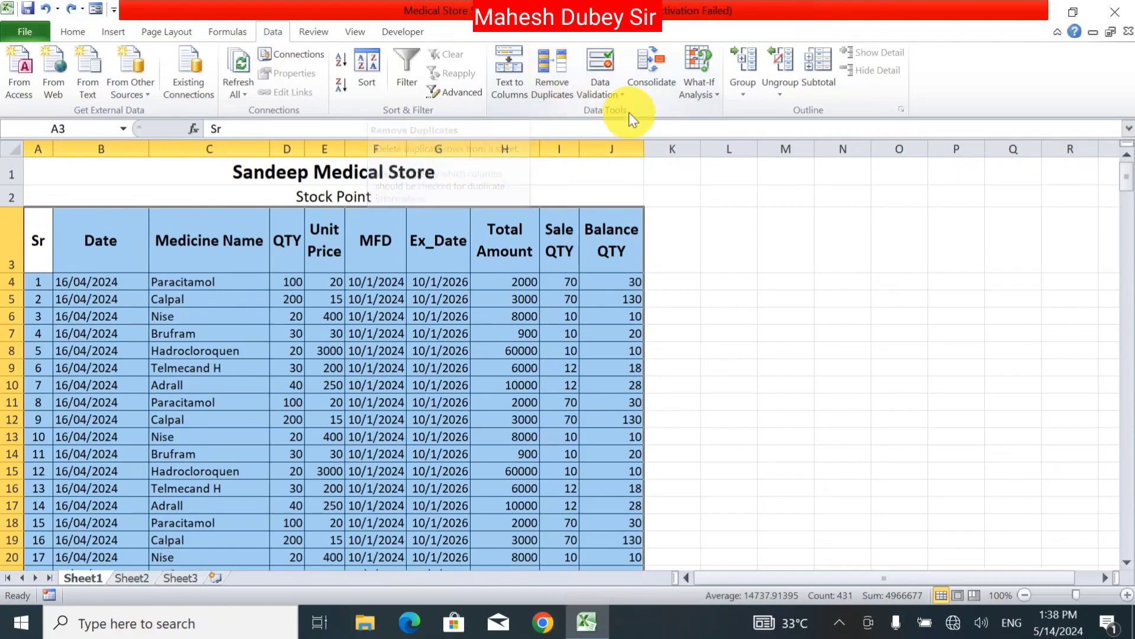
{"action": "left_click", "coordinate": [613, 95]}
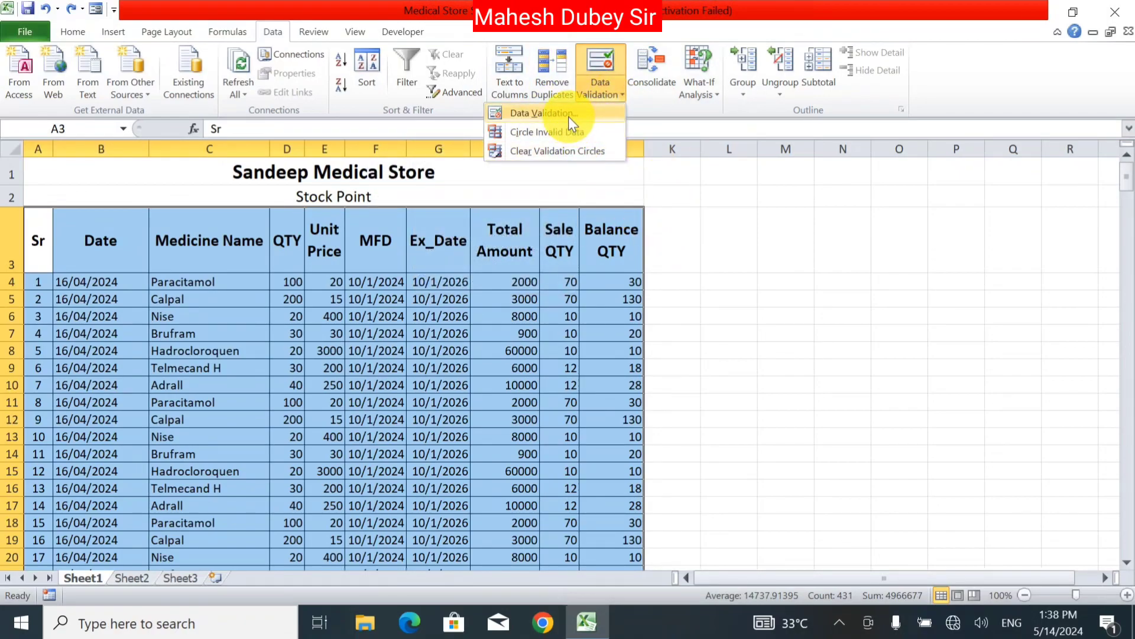
{"action": "left_click", "coordinate": [749, 293]}
{"action": "left_click", "coordinate": [749, 292]}
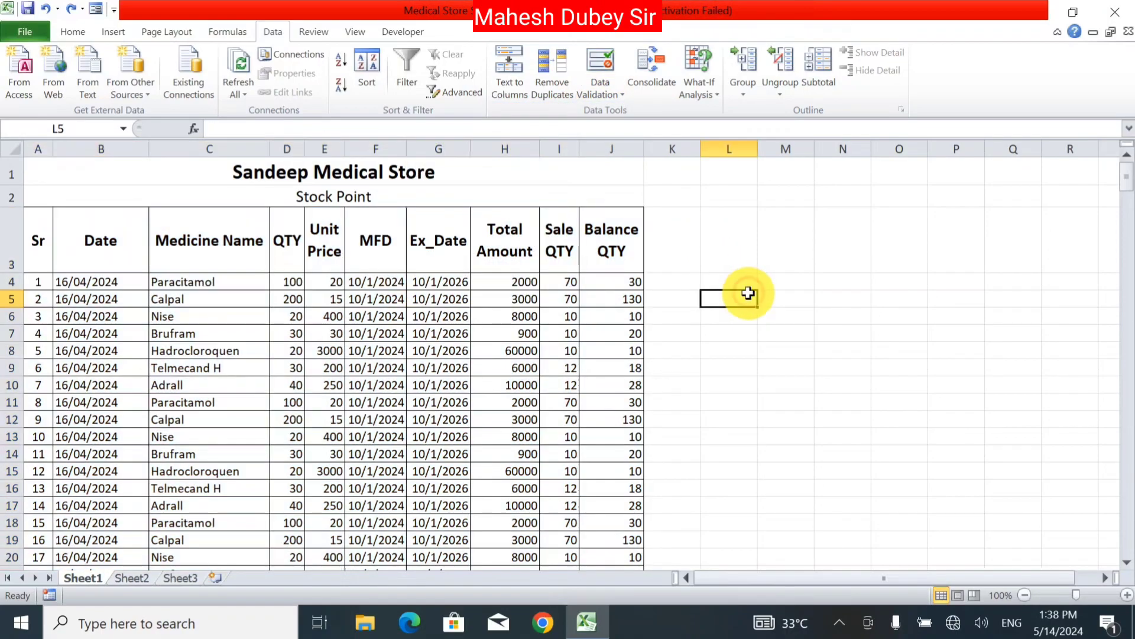
{"action": "left_click", "coordinate": [133, 578]}
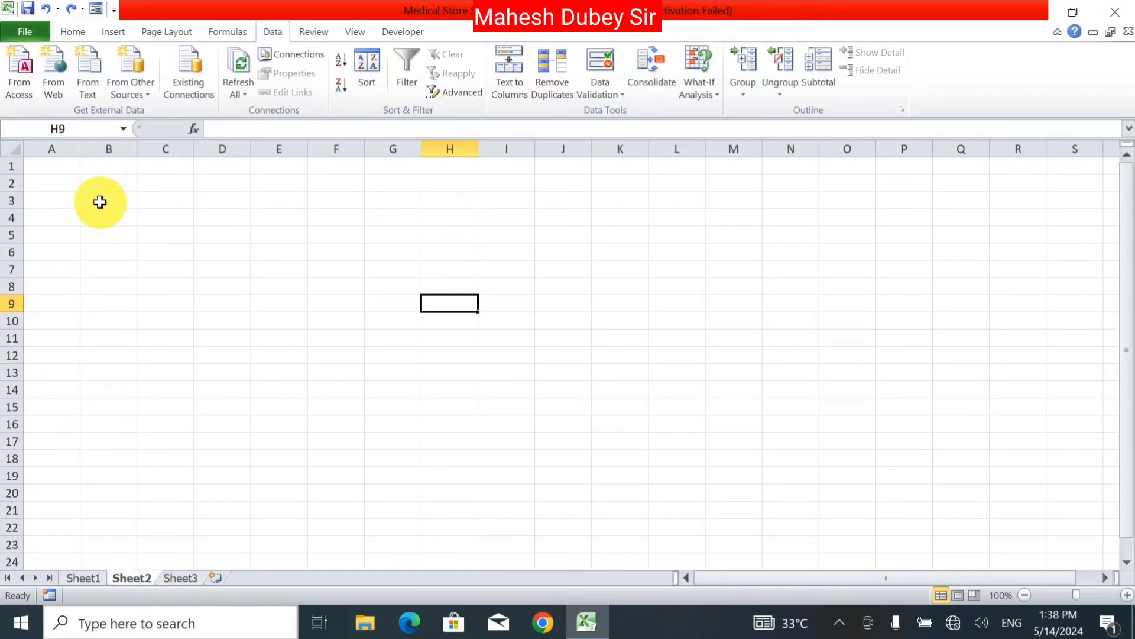
Leave B4's validation at Any value and enter a test 'h' in B4
{"action": "left_click", "coordinate": [112, 216]}
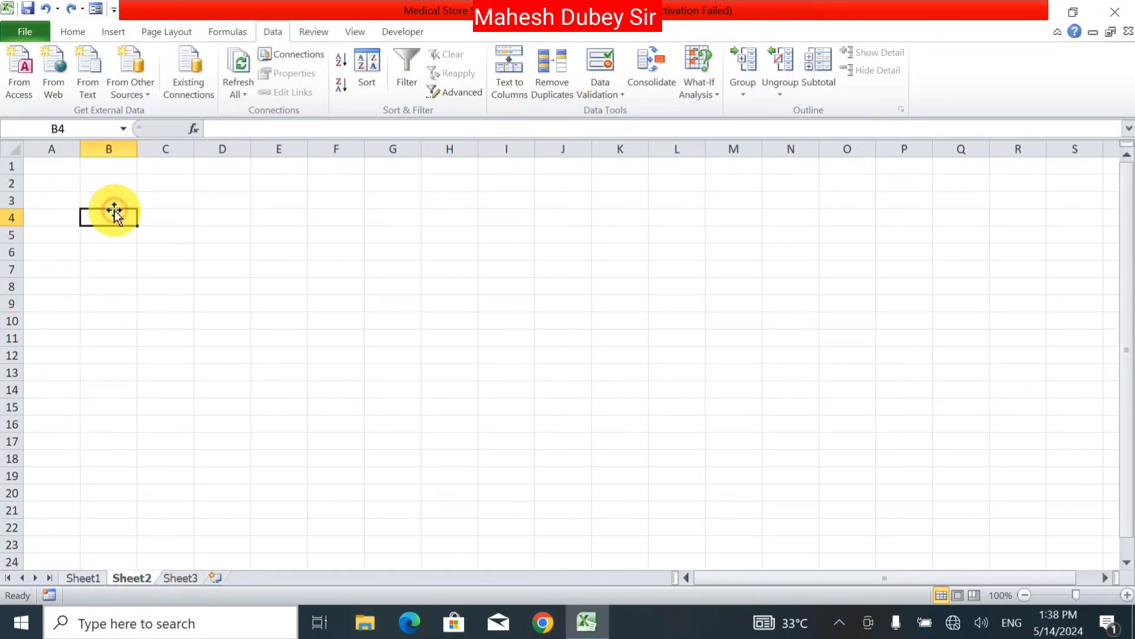
{"action": "left_click", "coordinate": [609, 97]}
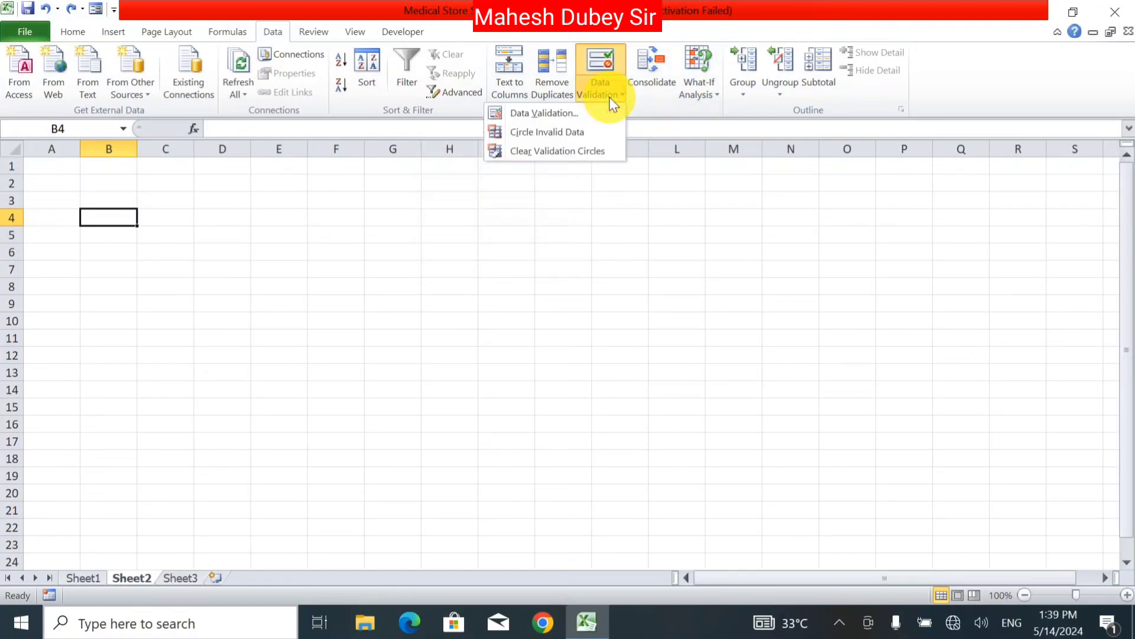
{"action": "left_click", "coordinate": [578, 109]}
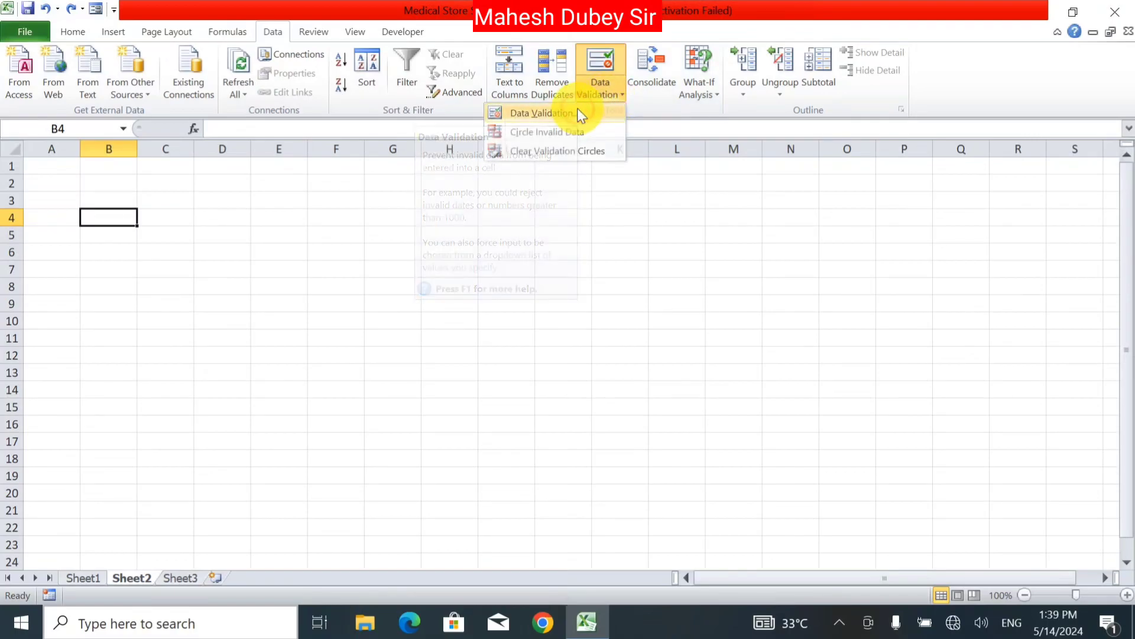
{"action": "left_click_drag", "start_coordinate": [440, 117], "coordinate": [657, 116]}
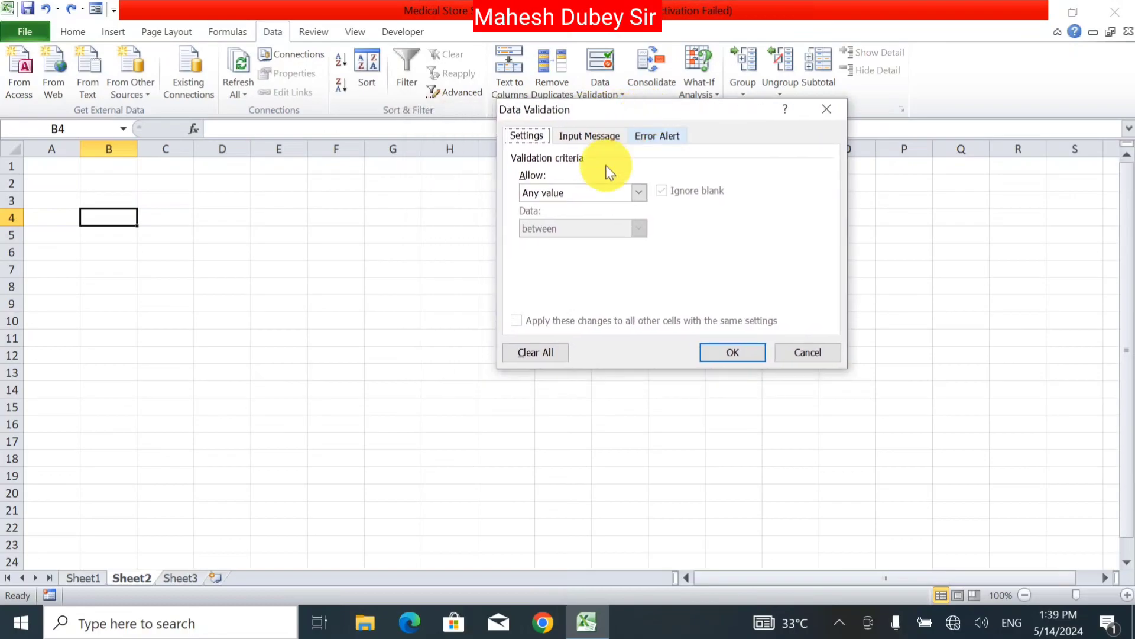
{"action": "left_click", "coordinate": [584, 191]}
{"action": "left_click", "coordinate": [579, 210]}
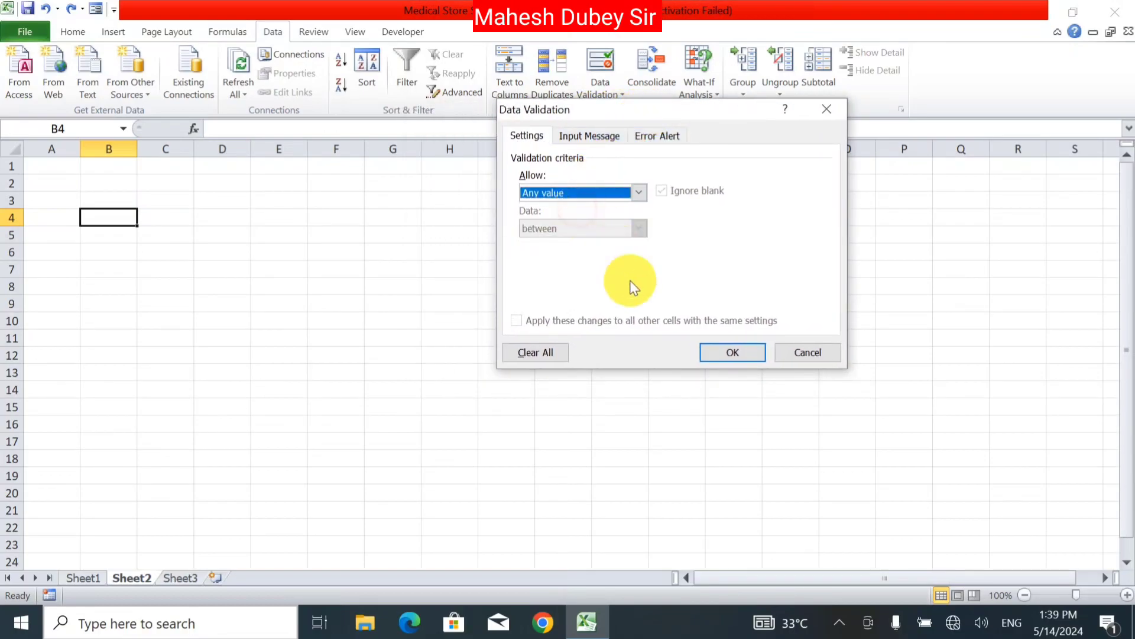
{"action": "left_click", "coordinate": [711, 355]}
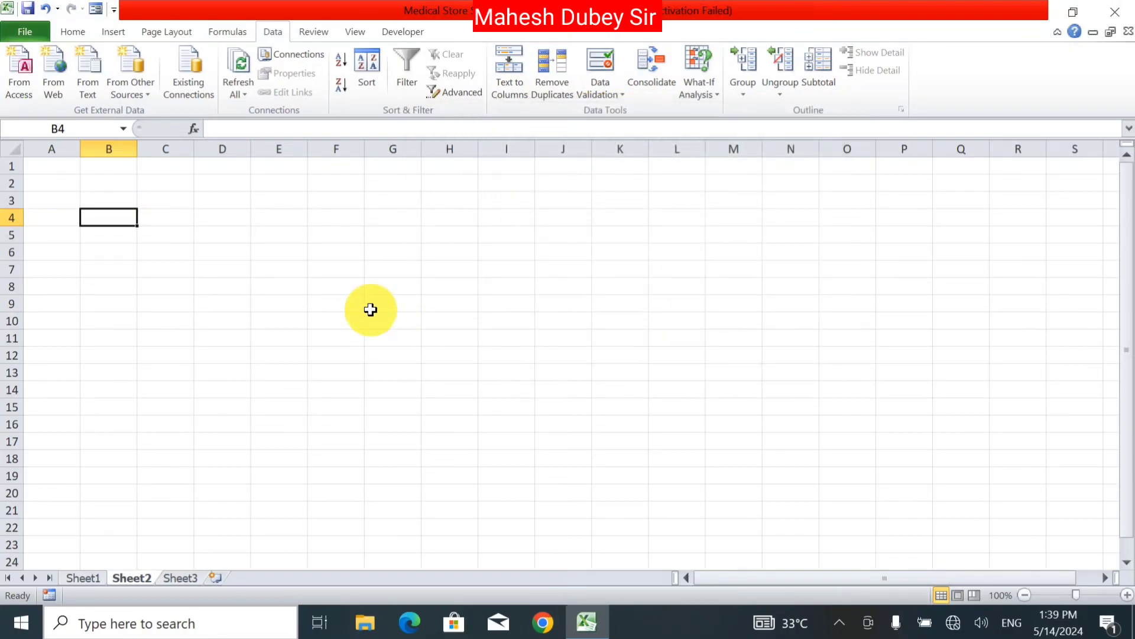
{"action": "type", "text": "h"}
{"action": "key", "text": "Return"}
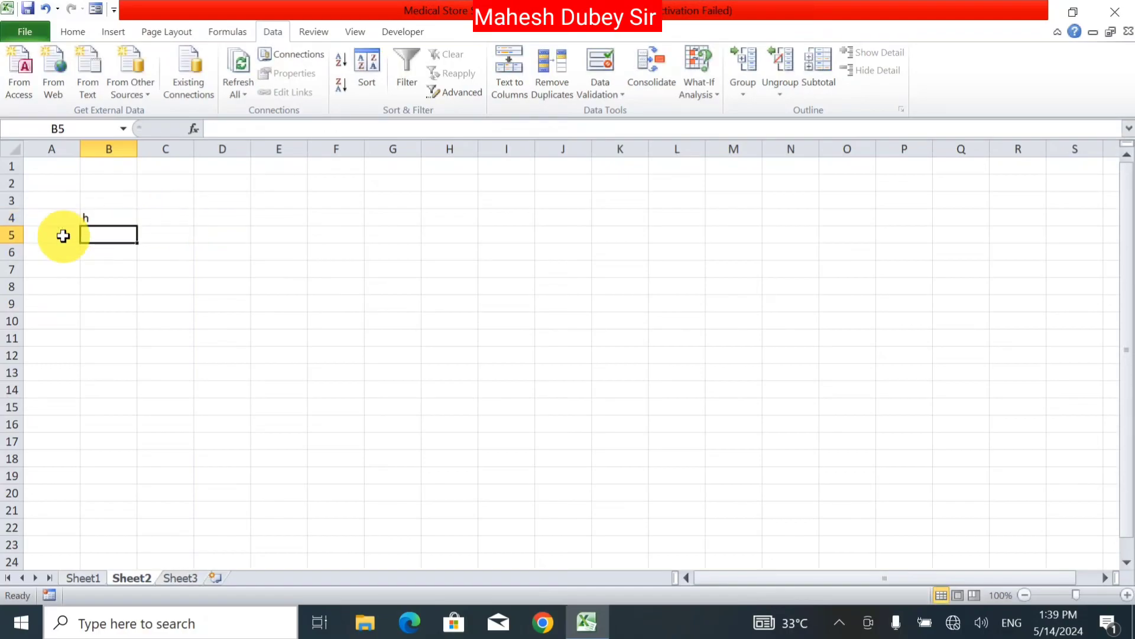
Open the validation settings for G7 and close them unchanged
{"action": "left_click", "coordinate": [96, 217]}
{"action": "left_click", "coordinate": [385, 269]}
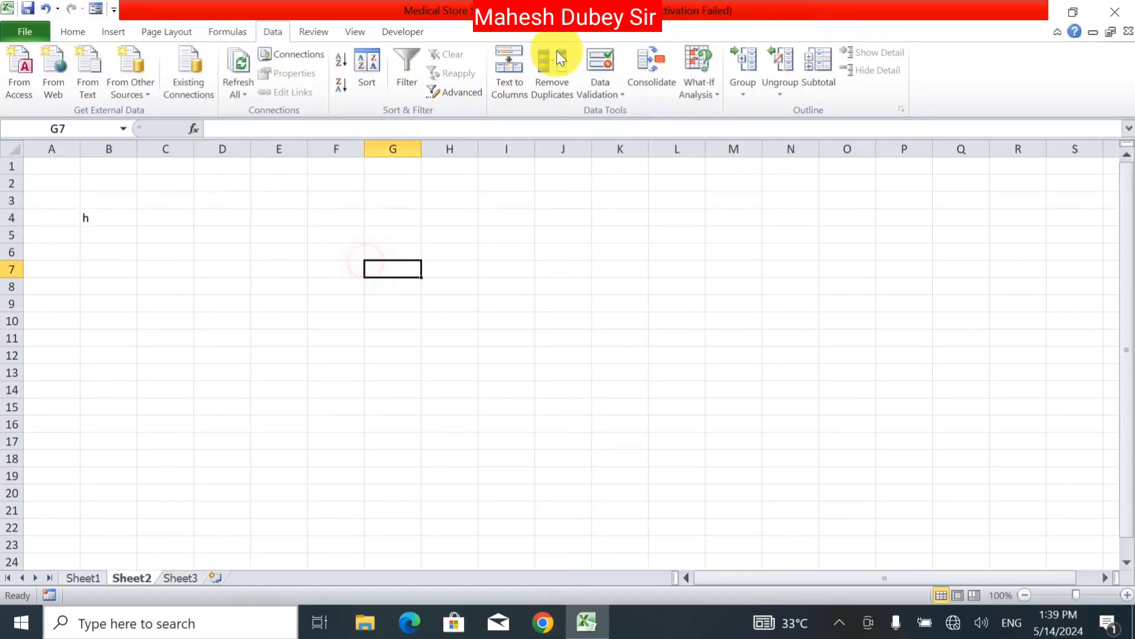
{"action": "left_click", "coordinate": [600, 94]}
{"action": "left_click", "coordinate": [594, 113]}
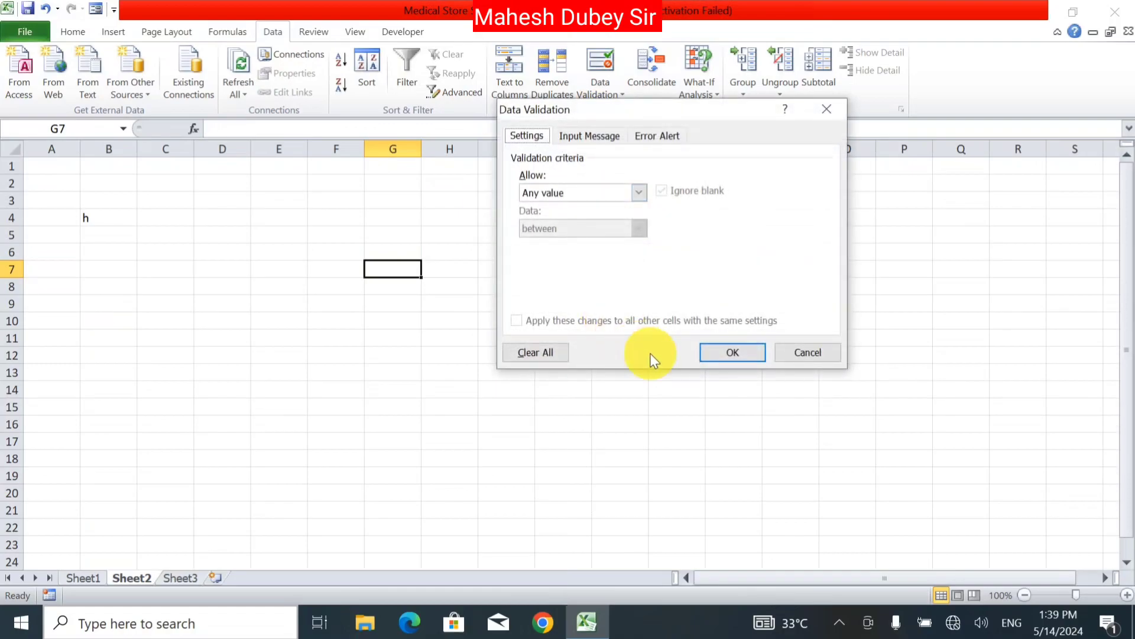
{"action": "left_click", "coordinate": [725, 353]}
Set B4's validation to allow only a whole number equal to 1000
{"action": "left_click", "coordinate": [109, 217]}
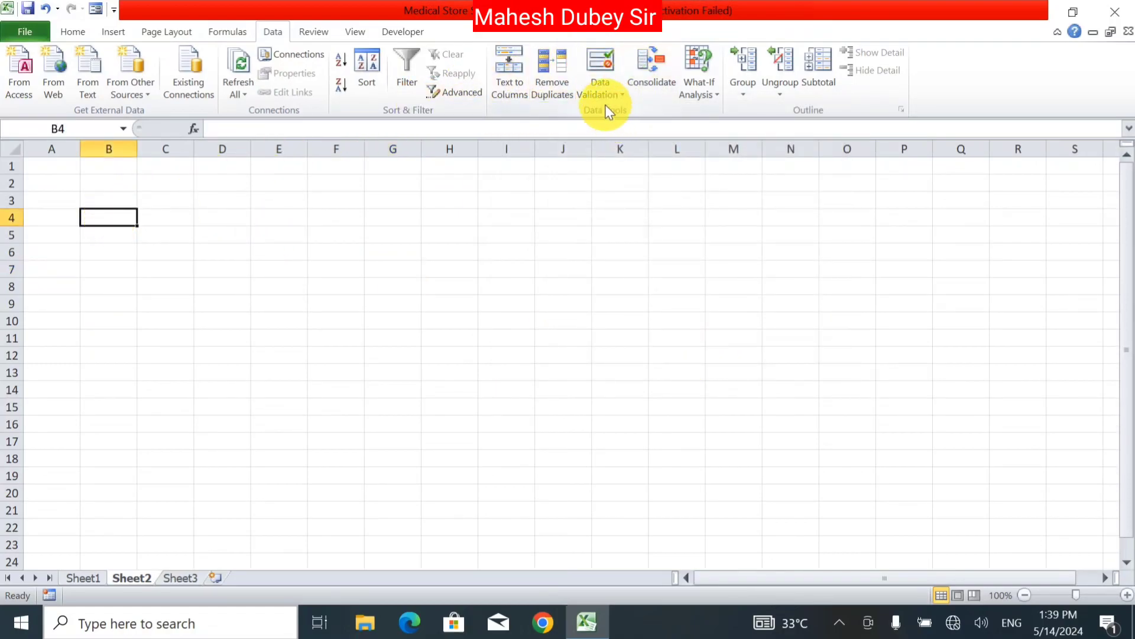
{"action": "left_click", "coordinate": [604, 97]}
{"action": "left_click", "coordinate": [594, 113]}
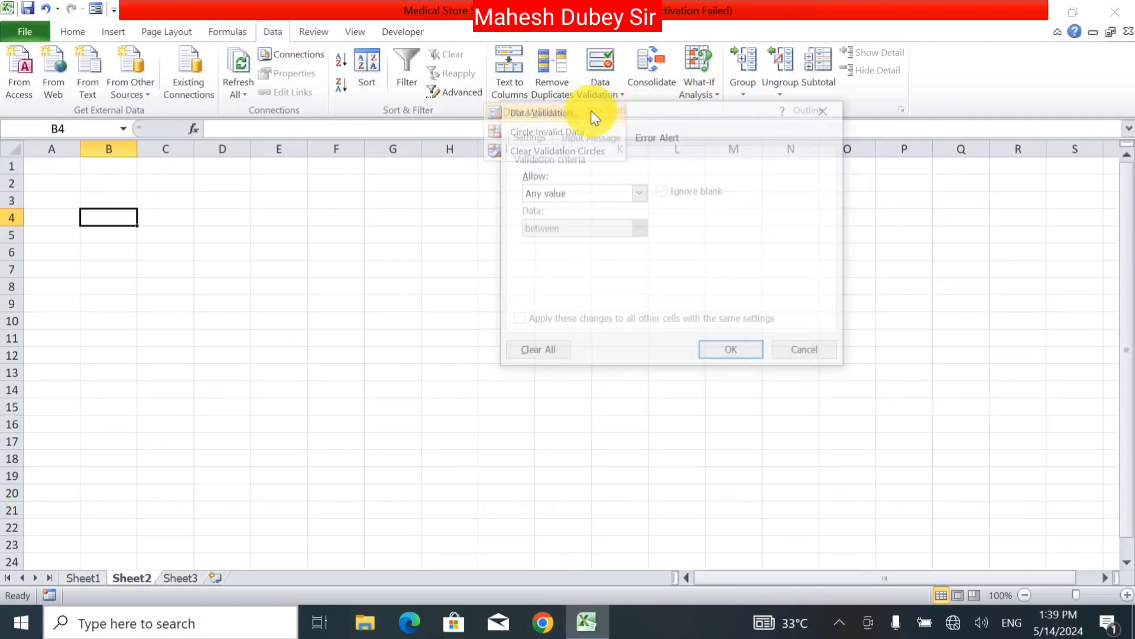
{"action": "left_click", "coordinate": [613, 190]}
{"action": "left_click", "coordinate": [613, 218]}
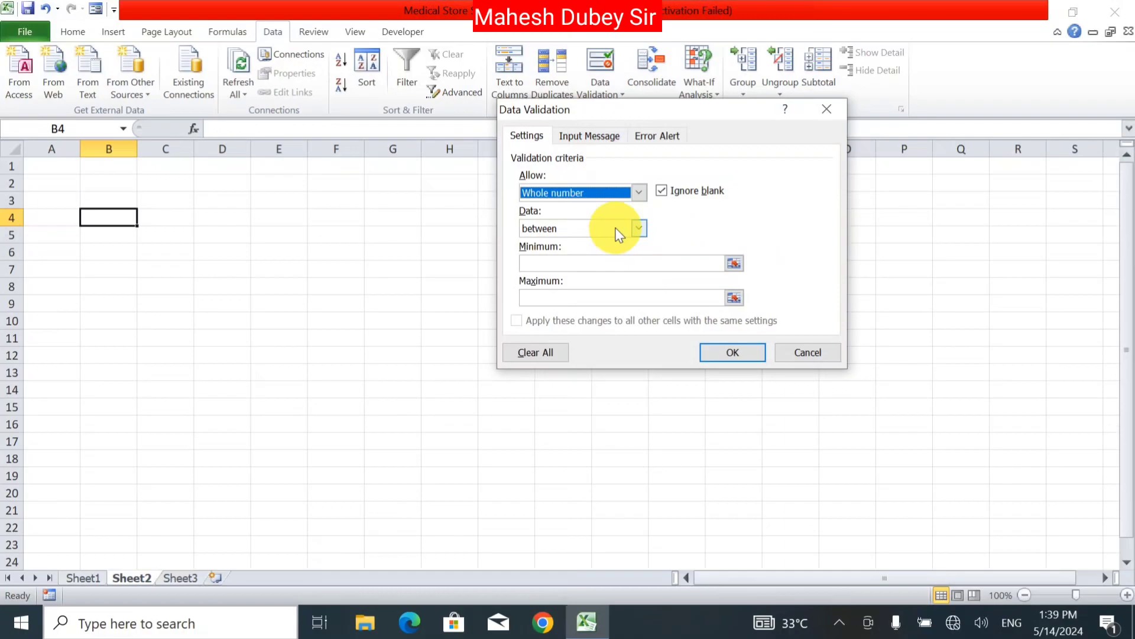
{"action": "left_click", "coordinate": [615, 228]}
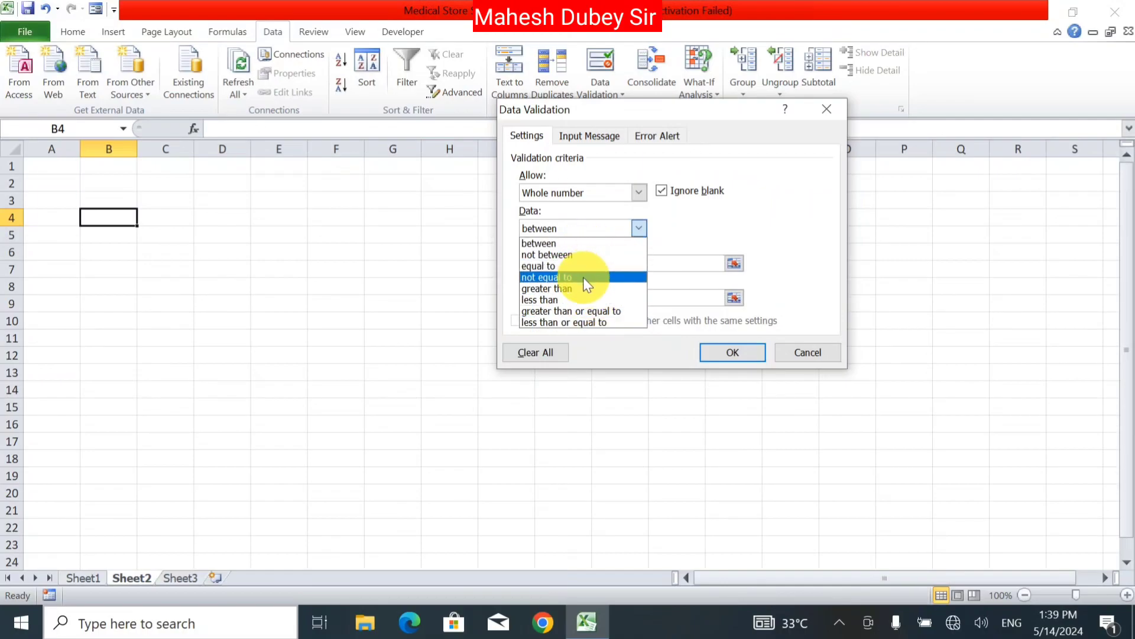
{"action": "left_click", "coordinate": [584, 264]}
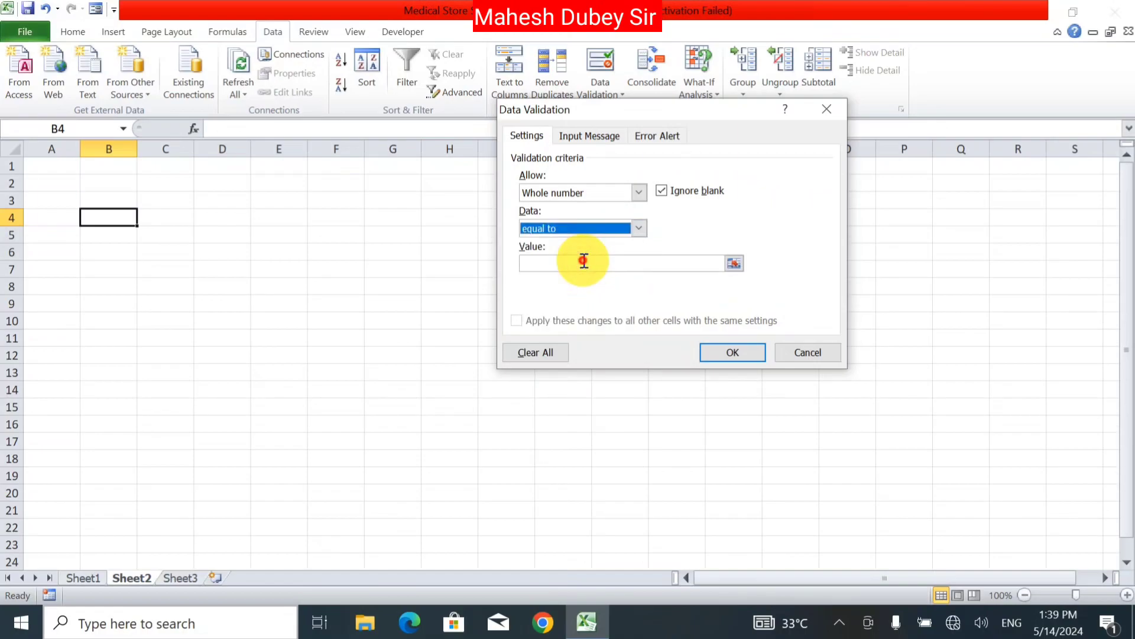
{"action": "left_click", "coordinate": [573, 260]}
{"action": "type", "text": "1000"}
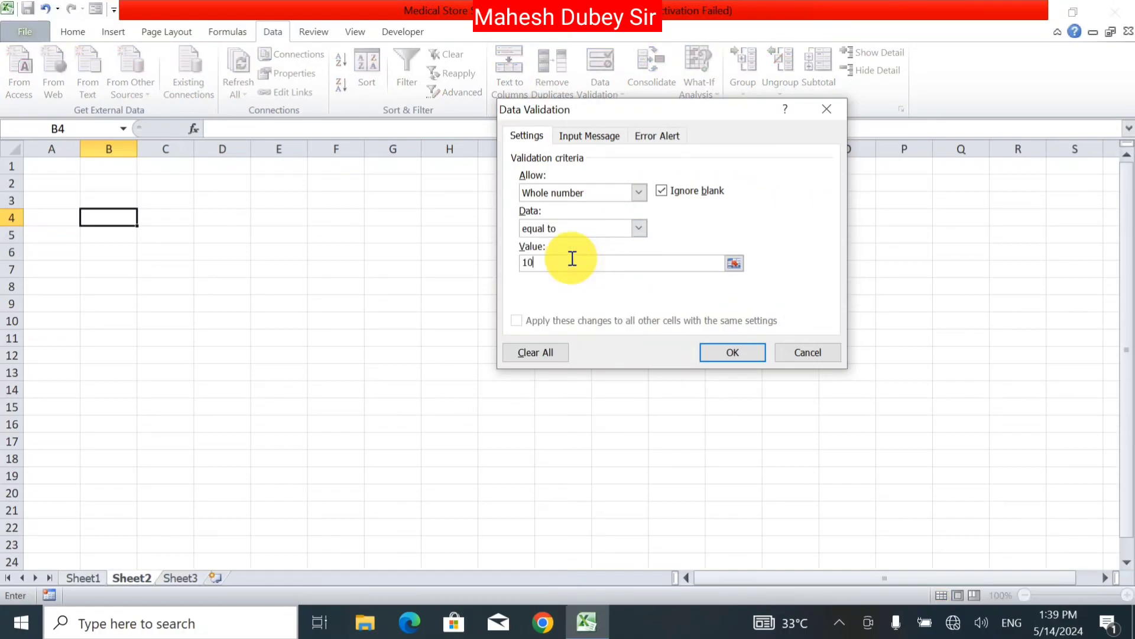
{"action": "left_click", "coordinate": [744, 353]}
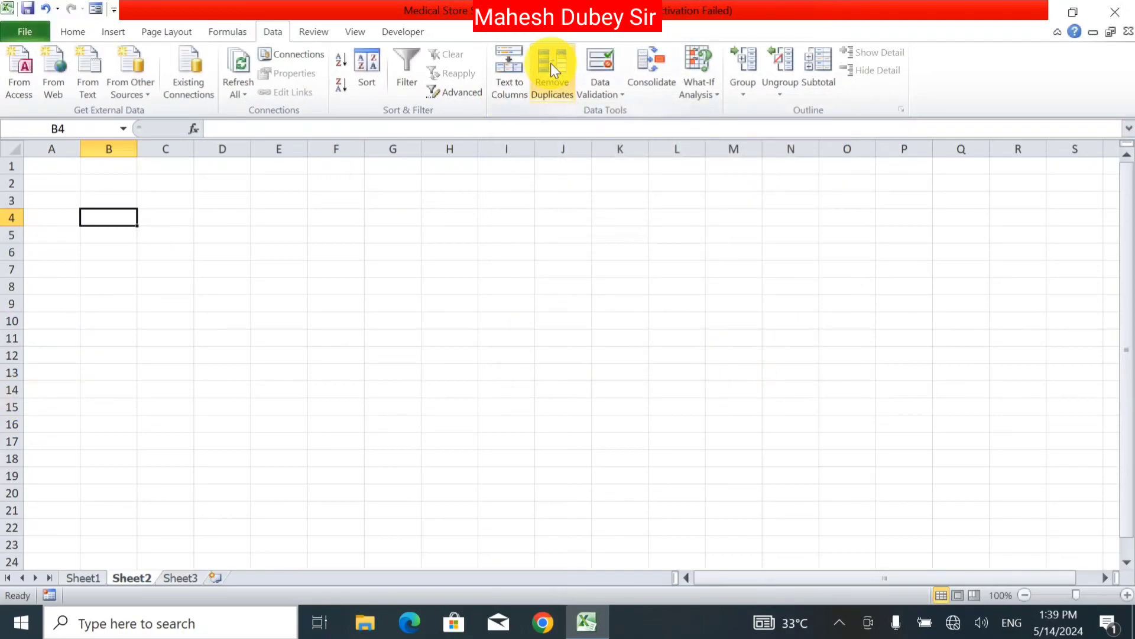
{"action": "type", "text": "2000"}
{"action": "key", "text": "Return"}
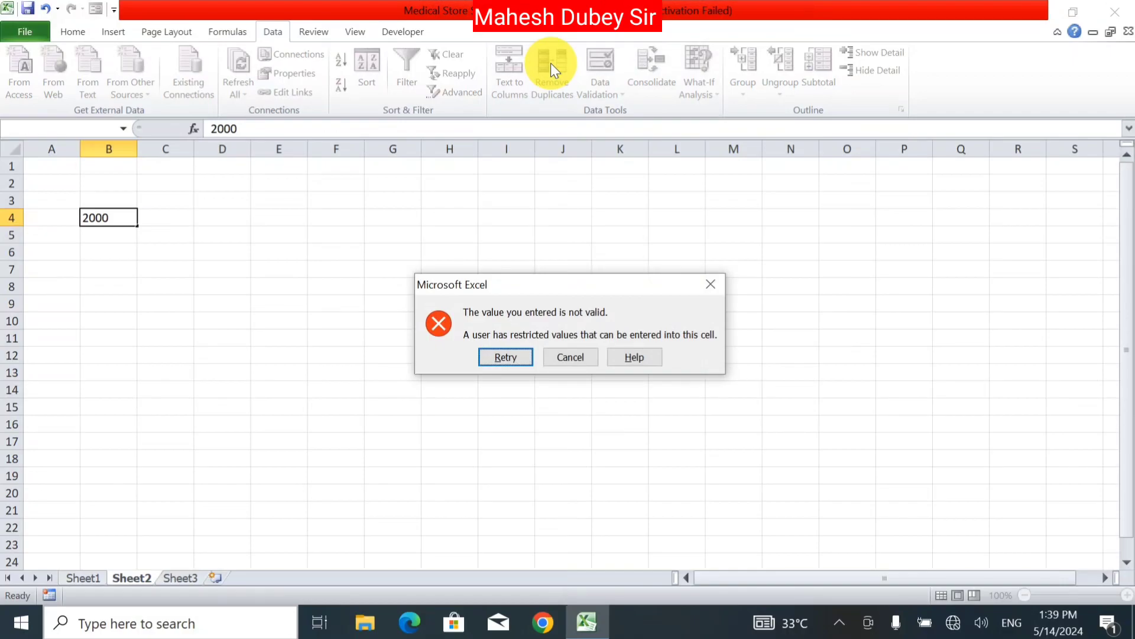
{"action": "key", "text": "Return"}
{"action": "type", "text": "1"}
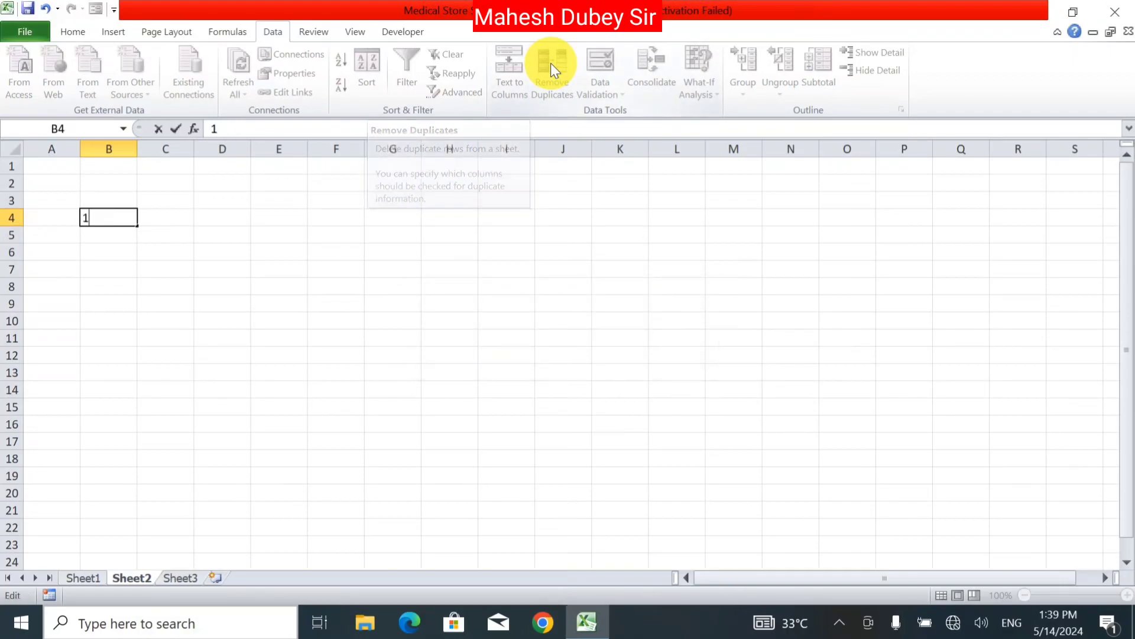
{"action": "type", "text": "000"}
{"action": "key", "text": "Return"}
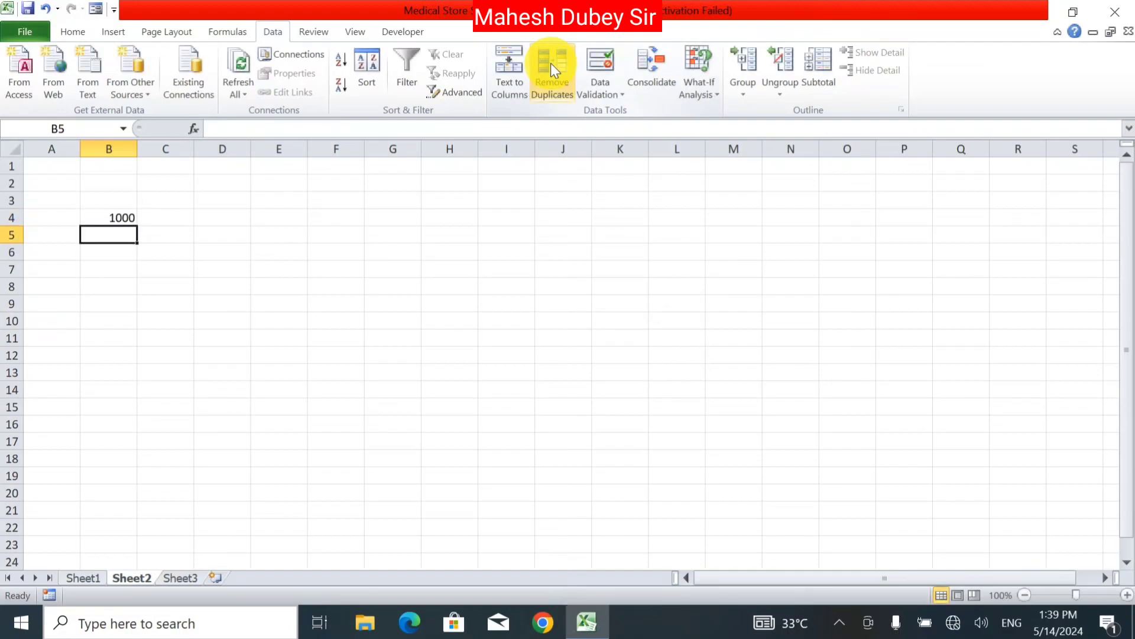
{"action": "key", "text": "Up"}
{"action": "key", "text": "Delete"}
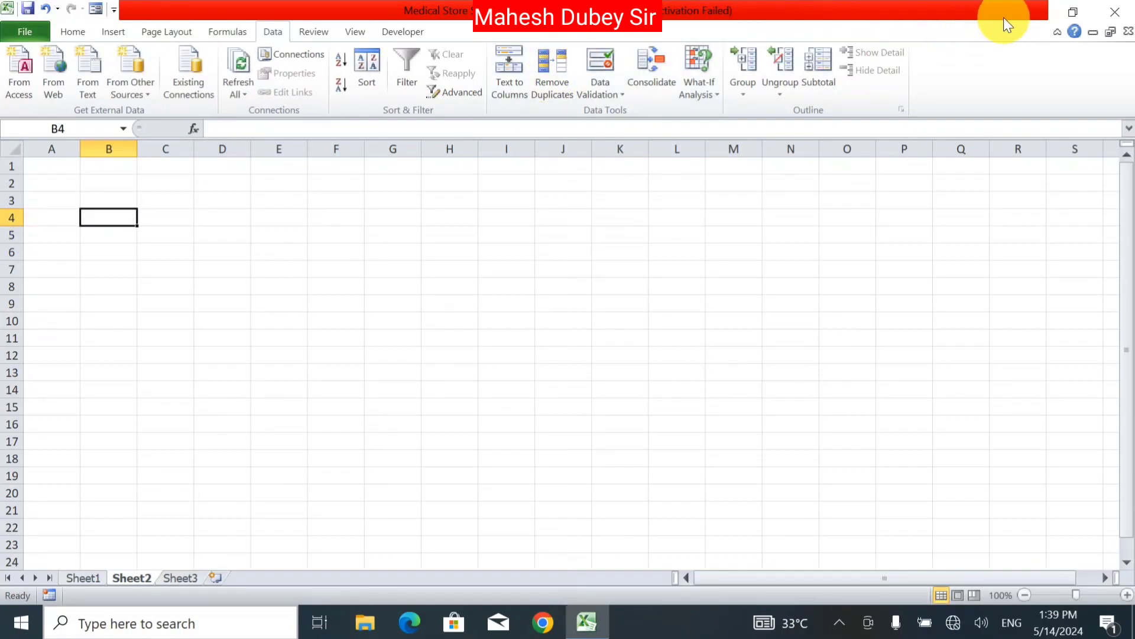
{"action": "type", "text": "Na"}
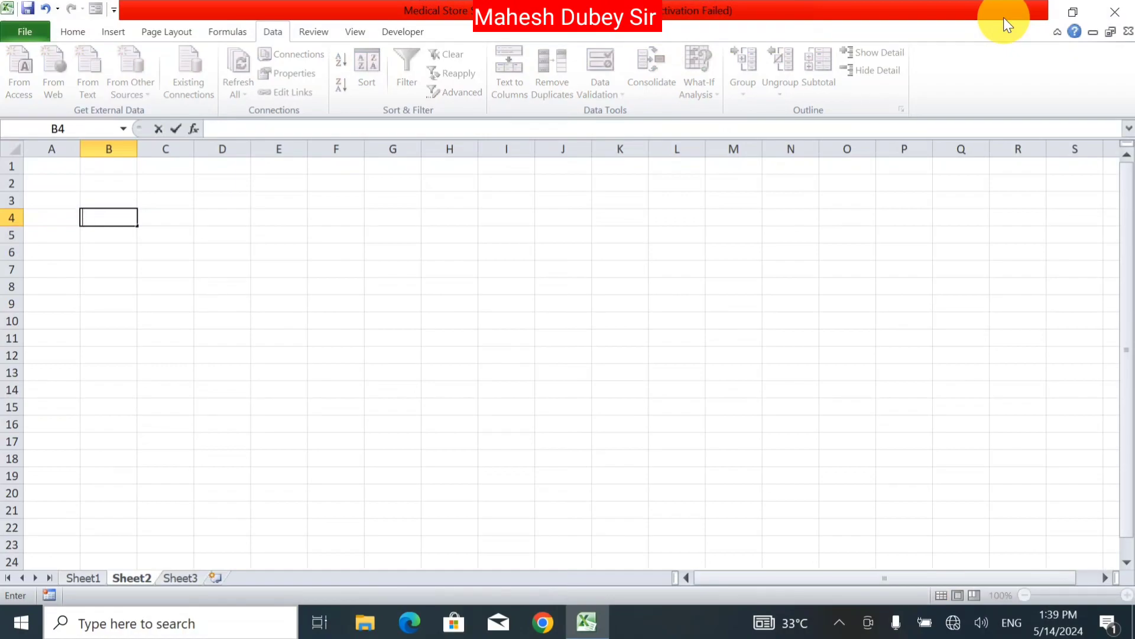
{"action": "key", "text": "Left"}
{"action": "key", "text": "Up"}
{"action": "key", "text": "Up"}
{"action": "key", "text": "Up"}
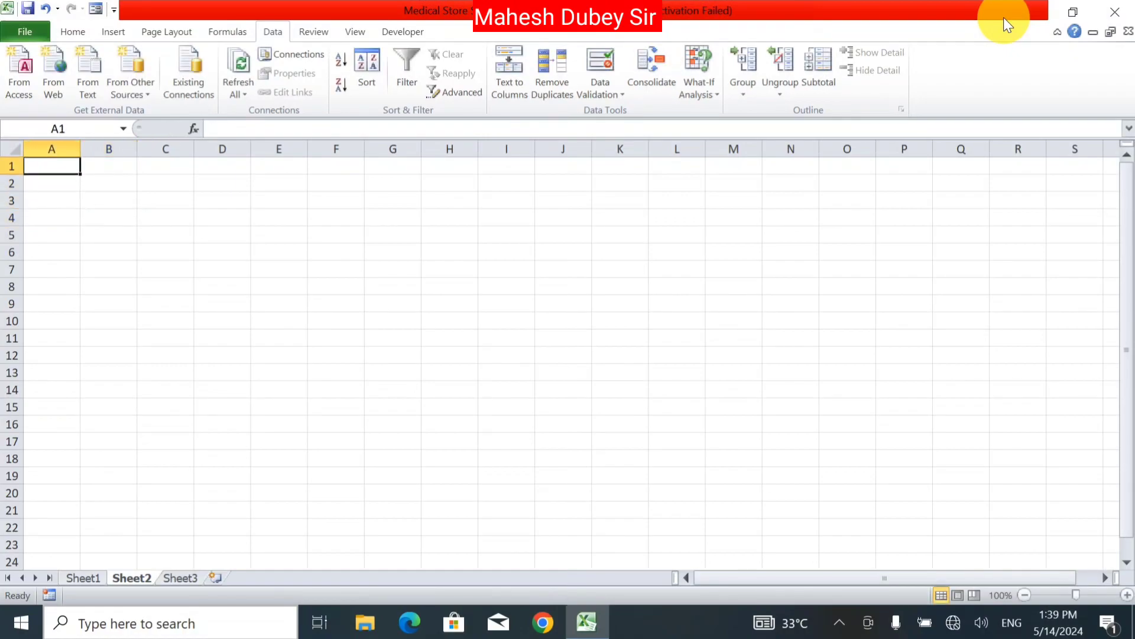
Enter the headings Name, Address, Add_Date and Fee across A1:D1
{"action": "type", "text": "Name"}
{"action": "key", "text": "Right"}
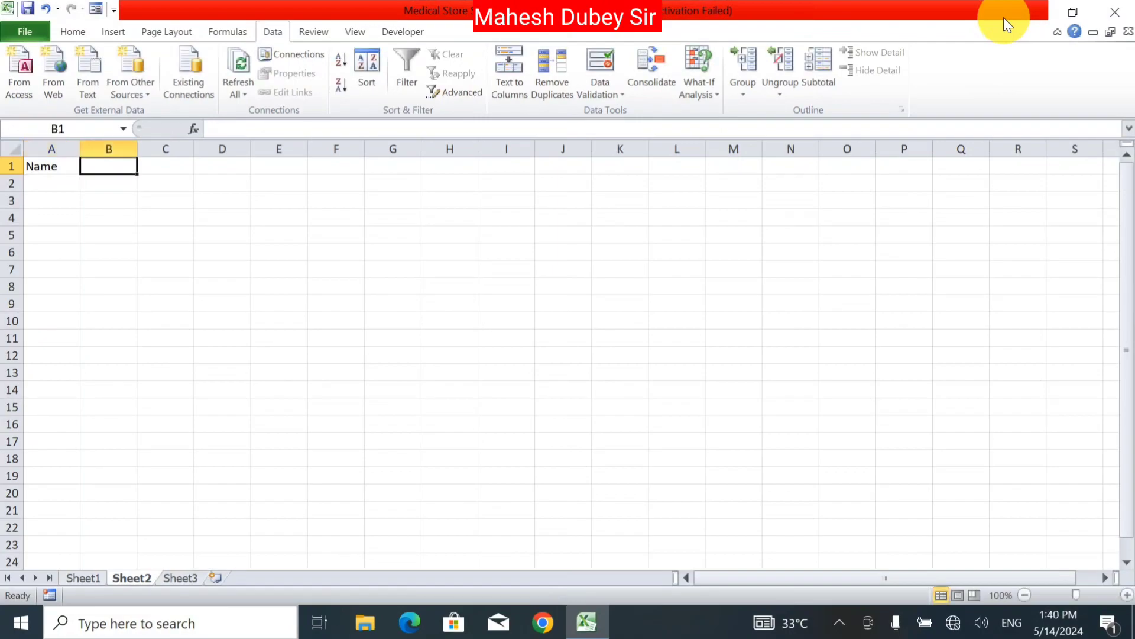
{"action": "type", "text": "Address"}
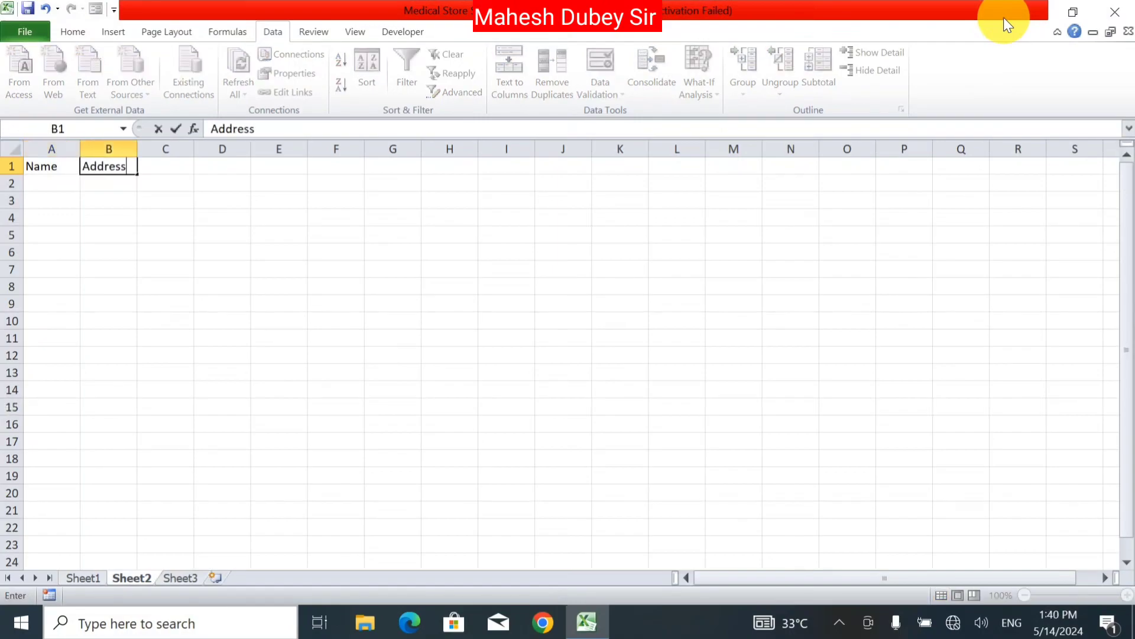
{"action": "key", "text": "Right"}
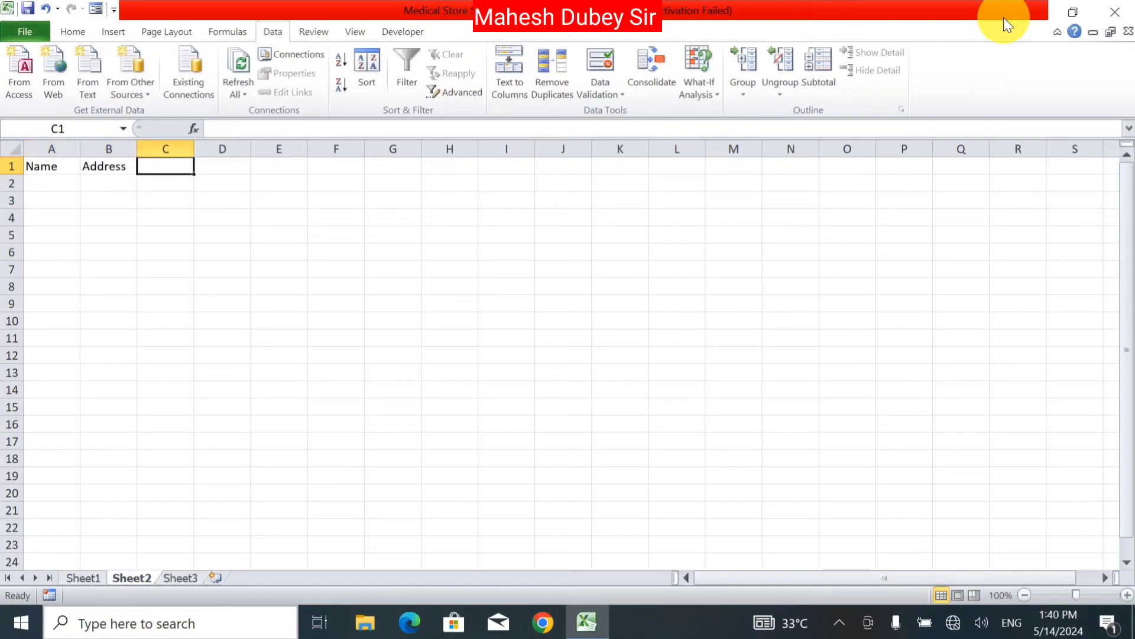
{"action": "type", "text": "Add_Date"}
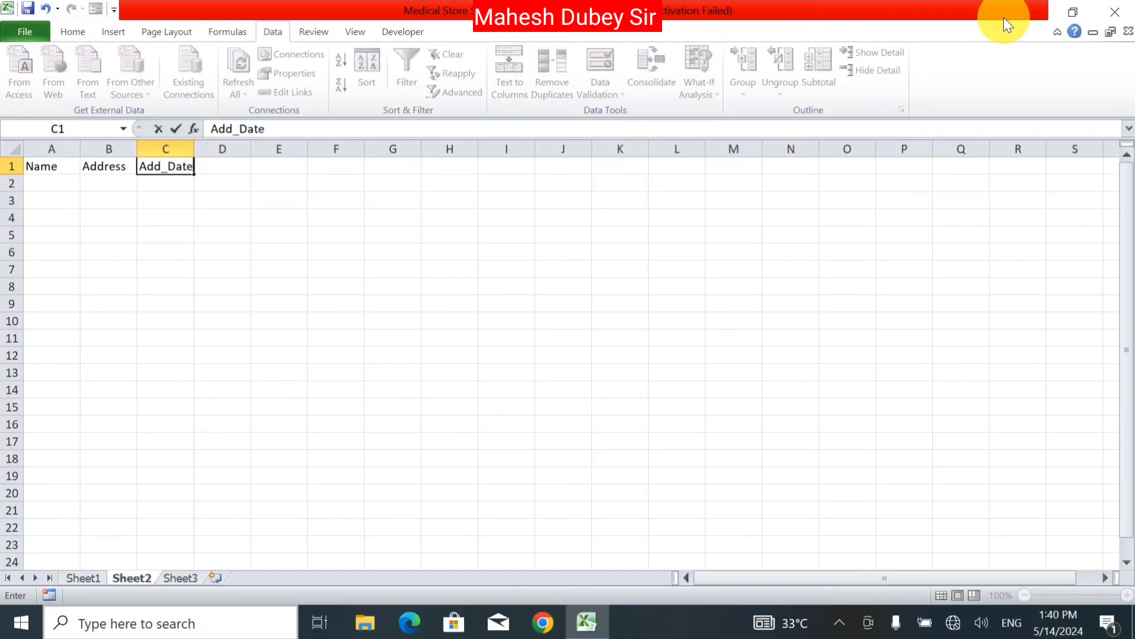
{"action": "key", "text": "Right"}
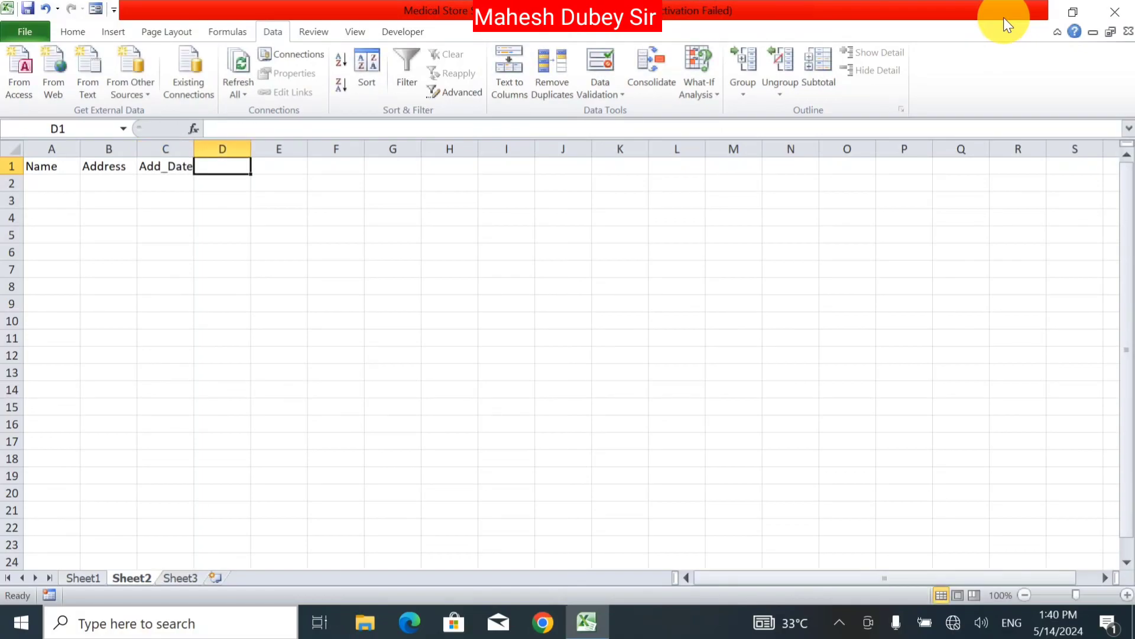
{"action": "type", "text": "Fee"}
{"action": "key", "text": "Return"}
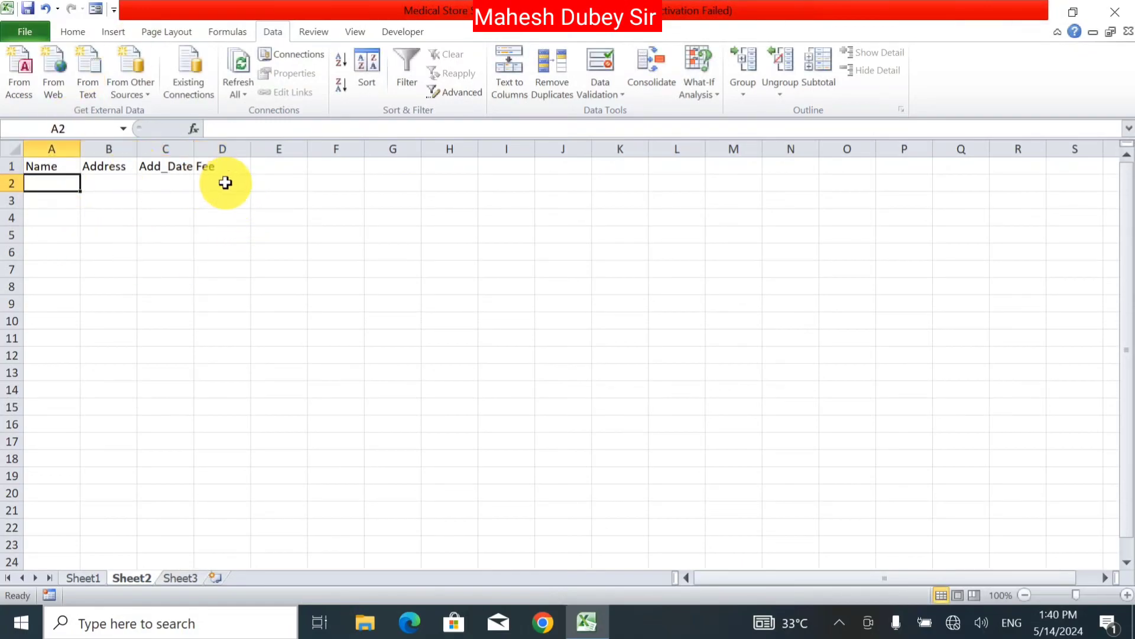
Limit Fee cells D2:D24 to whole numbers equal to 500
{"action": "left_click_drag", "start_coordinate": [225, 183], "coordinate": [212, 569]}
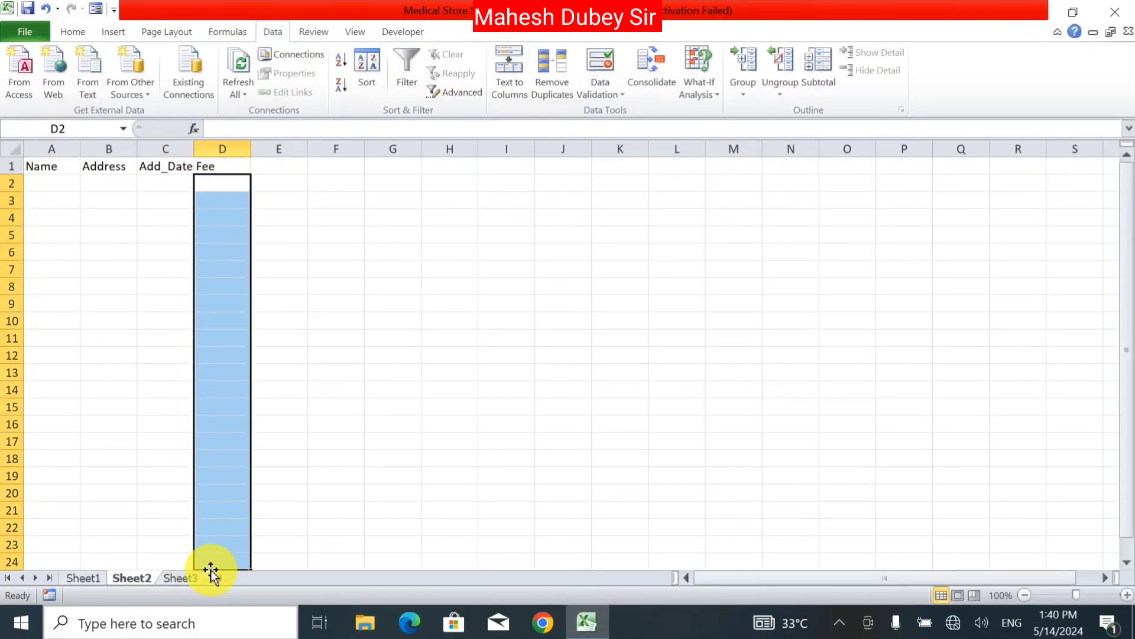
{"action": "left_click", "coordinate": [618, 97]}
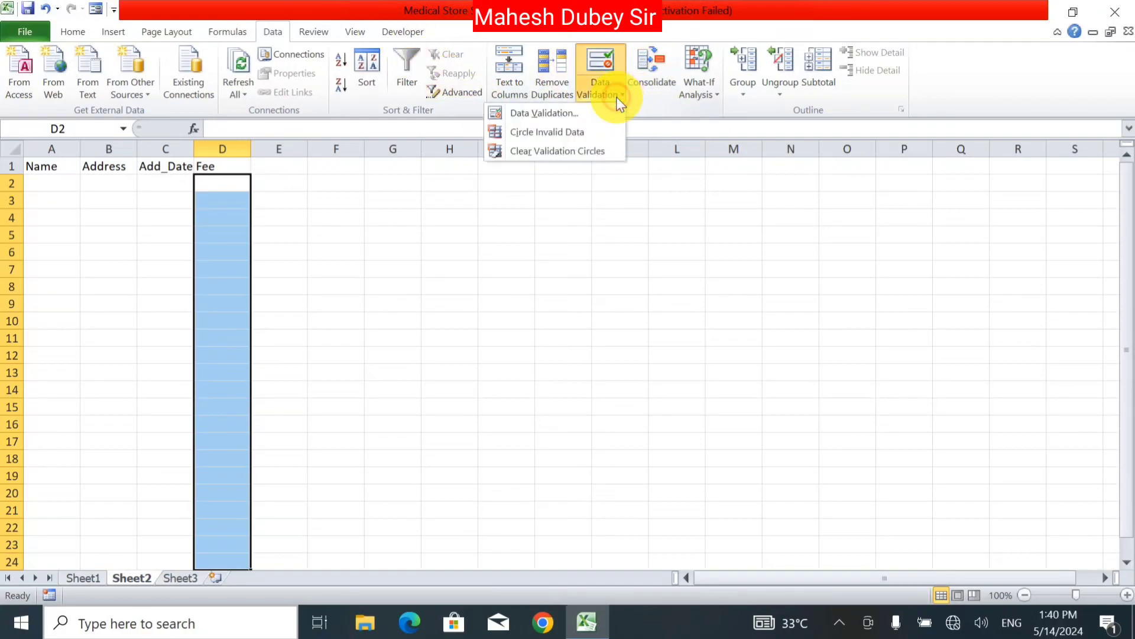
{"action": "left_click", "coordinate": [590, 113]}
{"action": "left_click", "coordinate": [588, 195]}
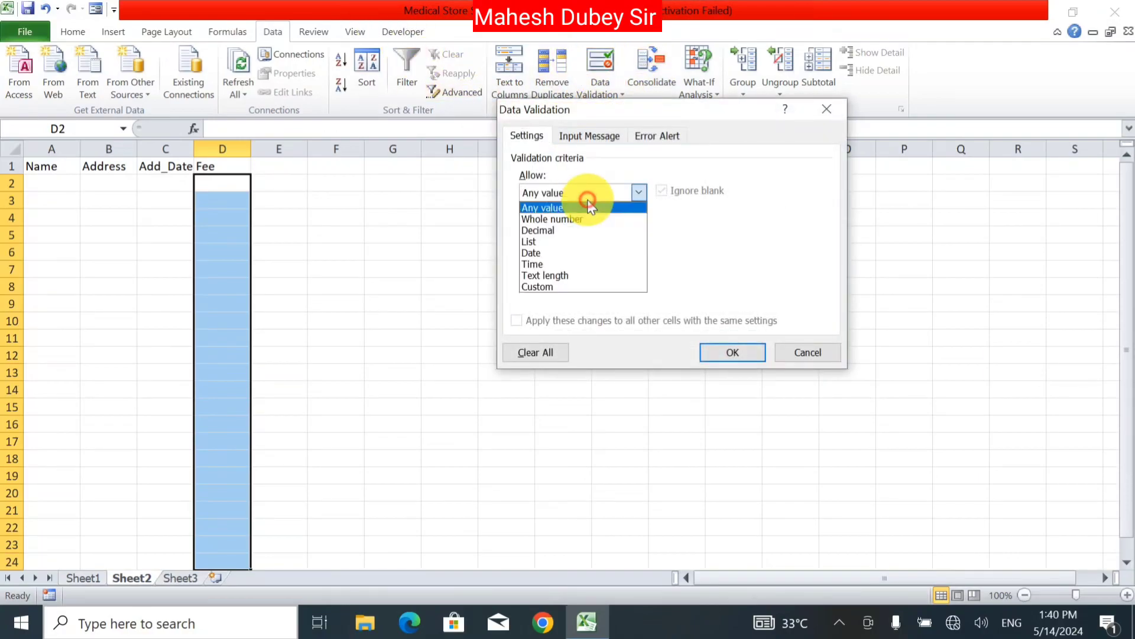
{"action": "left_click", "coordinate": [588, 218]}
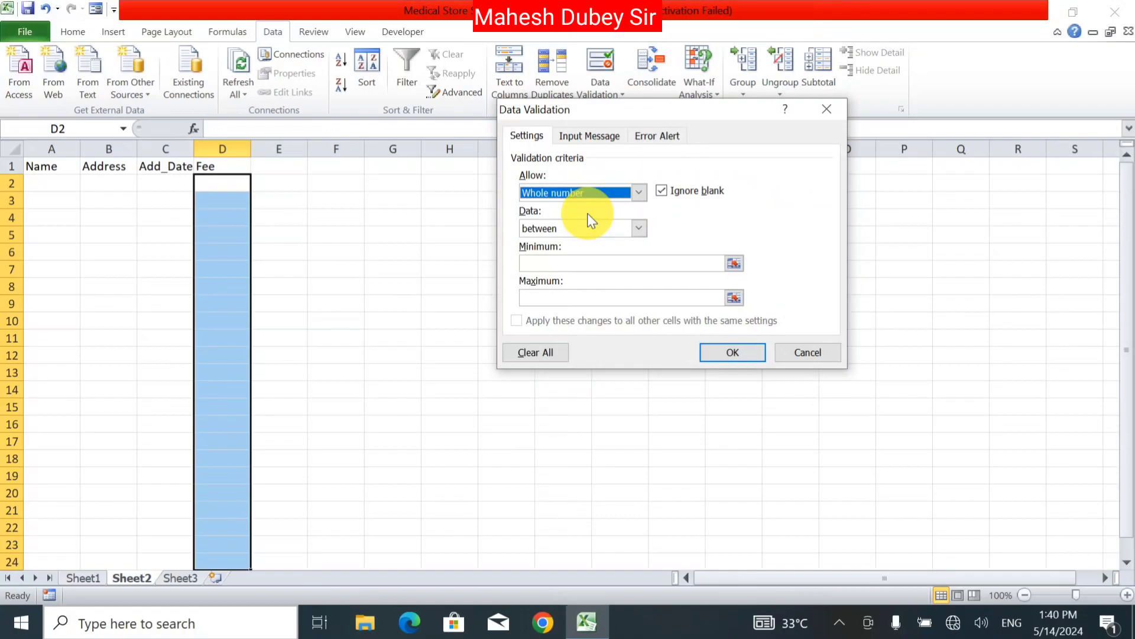
{"action": "left_click", "coordinate": [587, 227]}
{"action": "left_click", "coordinate": [586, 263]}
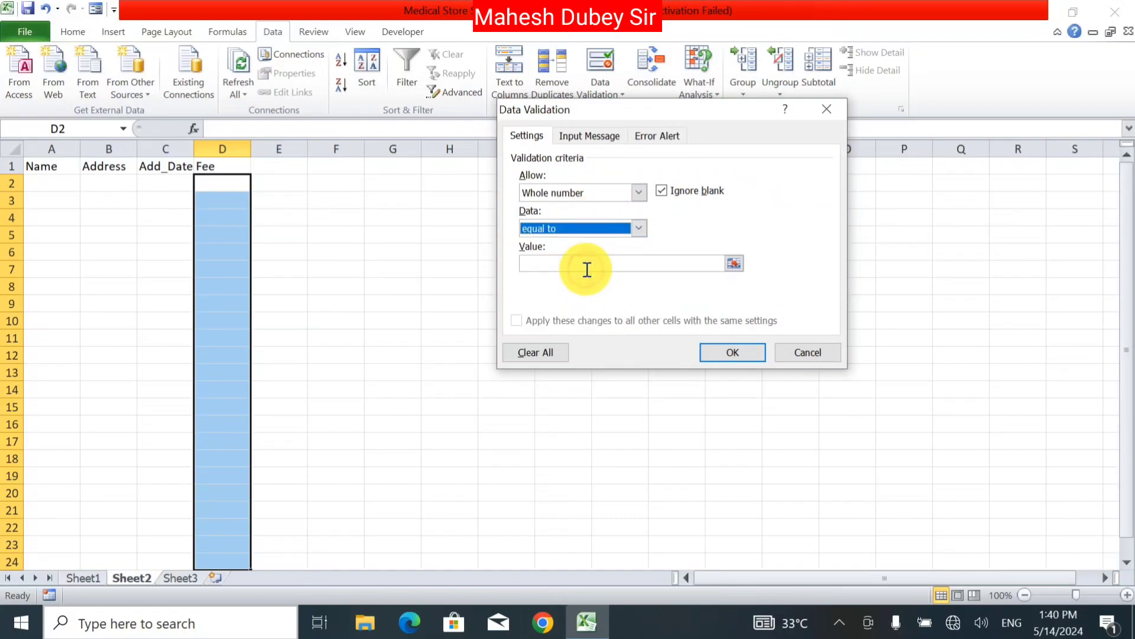
{"action": "left_click", "coordinate": [587, 266]}
{"action": "type", "text": "500"}
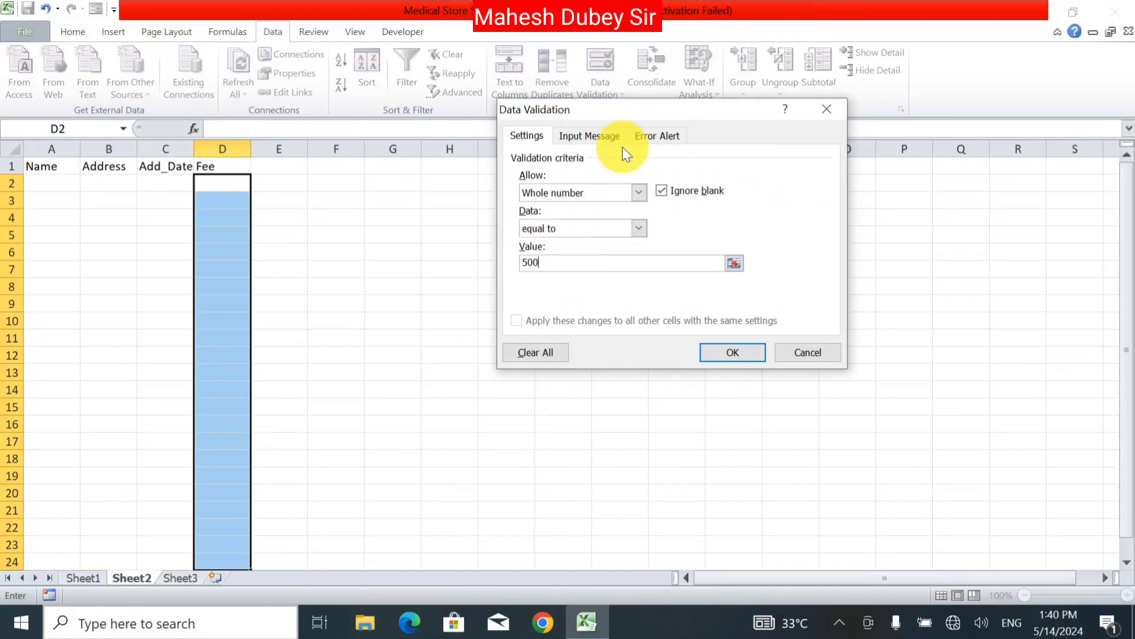
{"action": "left_click", "coordinate": [732, 353]}
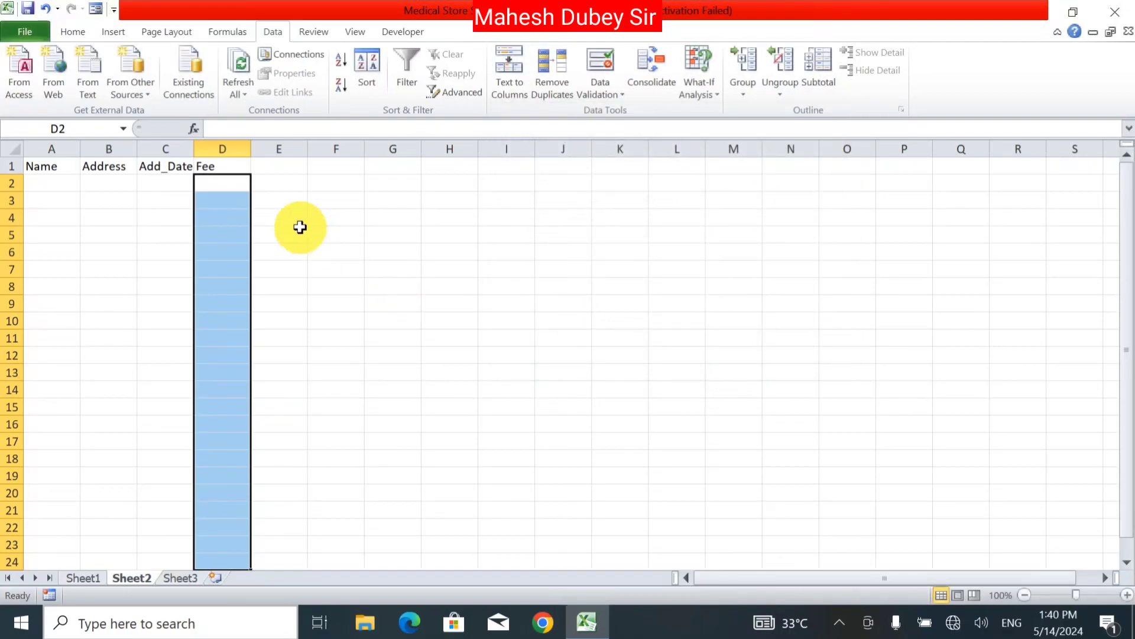
{"action": "left_click", "coordinate": [229, 182]}
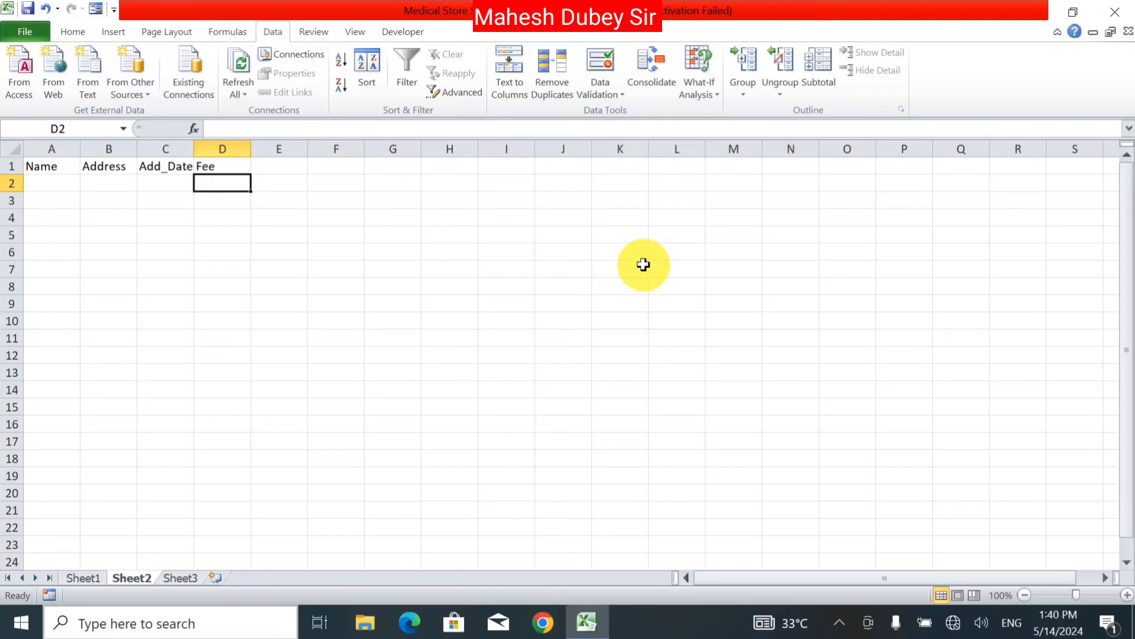
See 600 rejected in D2, then enter 500 in D2 and D3
{"action": "type", "text": "600"}
{"action": "key", "text": "Return"}
{"action": "key", "text": "Return"}
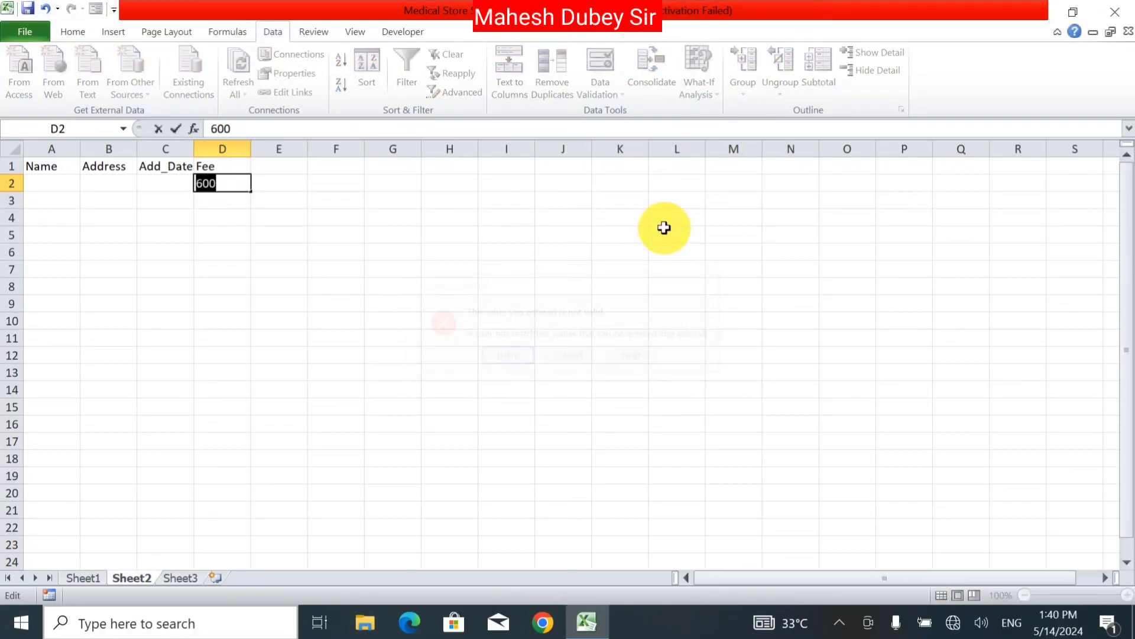
{"action": "key", "text": "Escape"}
{"action": "type", "text": "5"}
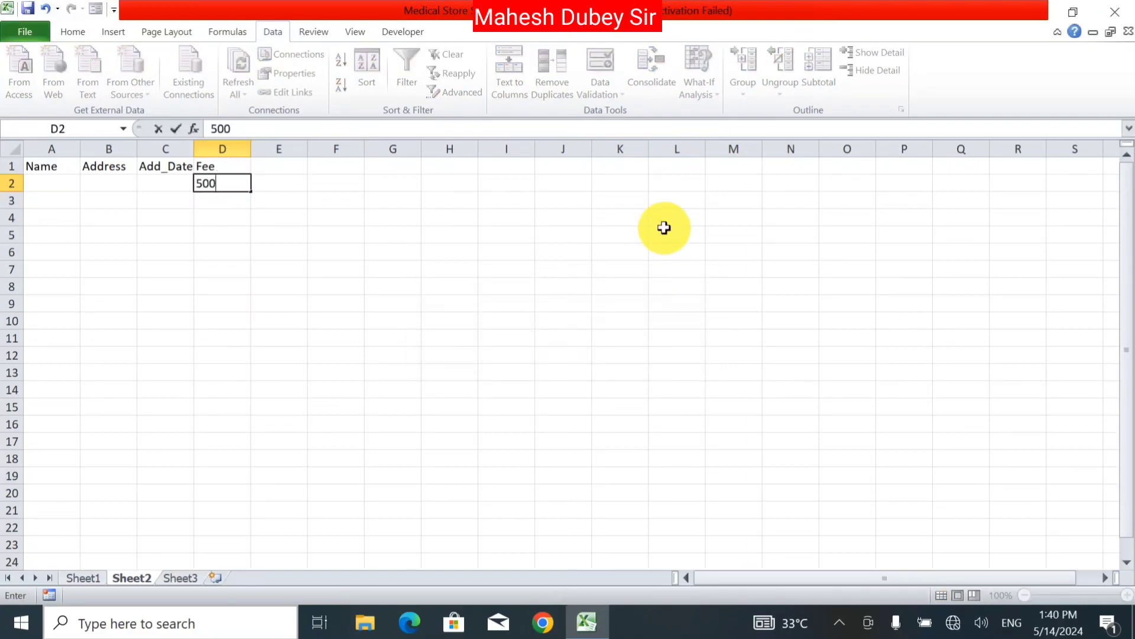
{"action": "key", "text": "Return"}
{"action": "type", "text": "500"}
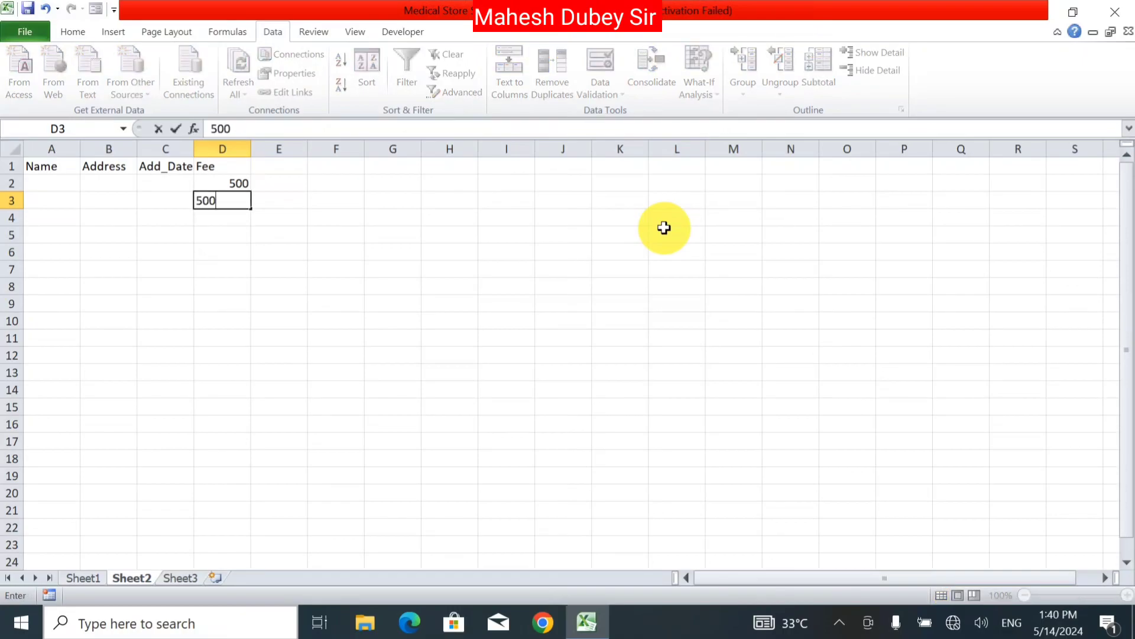
{"action": "key", "text": "Return"}
Confirm that 501 and 499 are both rejected in D4
{"action": "type", "text": "501"}
{"action": "key", "text": "Return"}
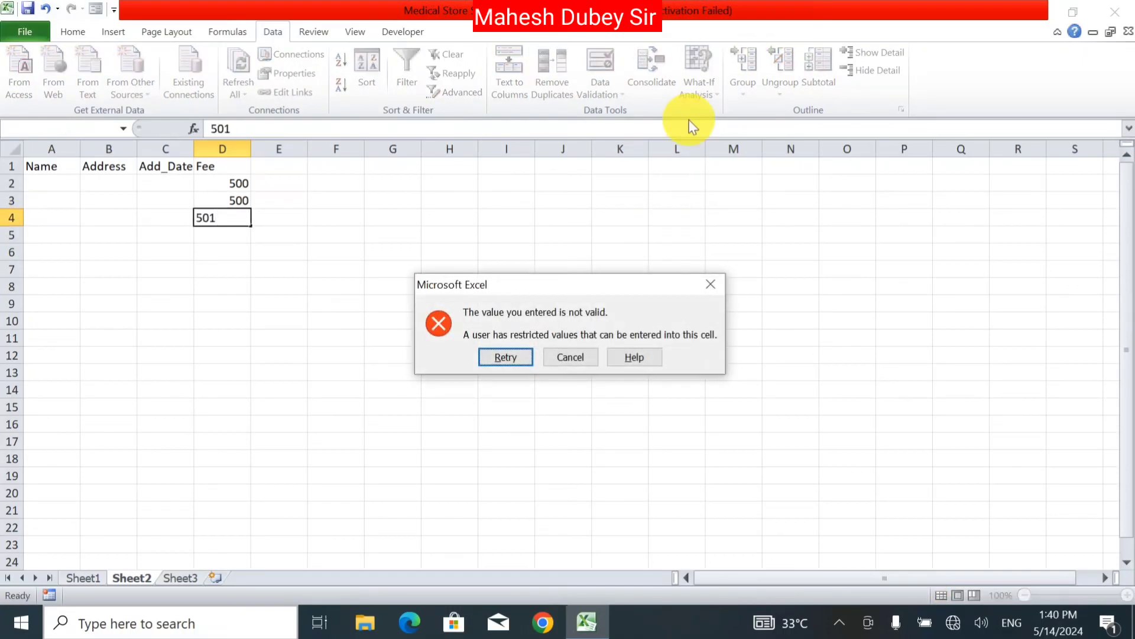
{"action": "key", "text": "Escape"}
{"action": "type", "text": "4"}
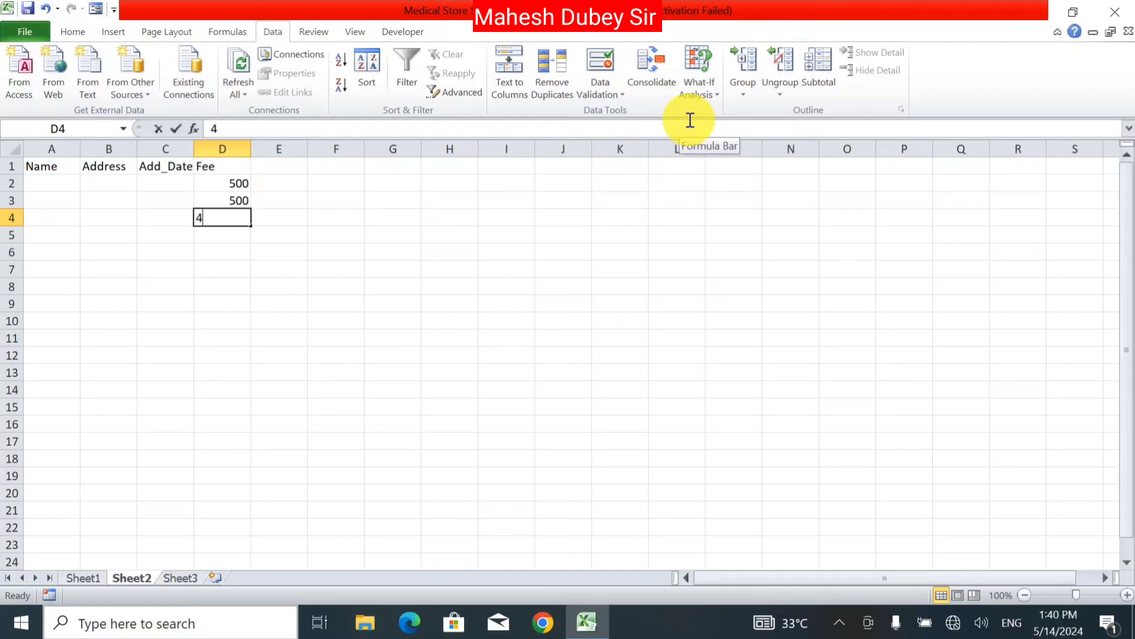
{"action": "type", "text": "99"}
{"action": "key", "text": "Return"}
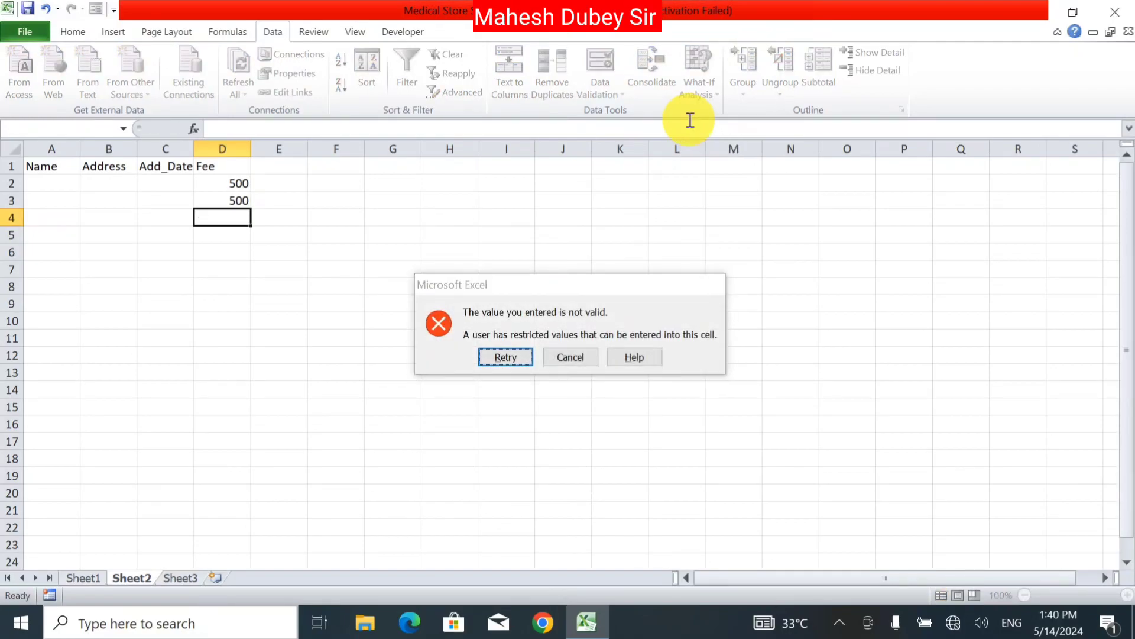
{"action": "key", "text": "Escape"}
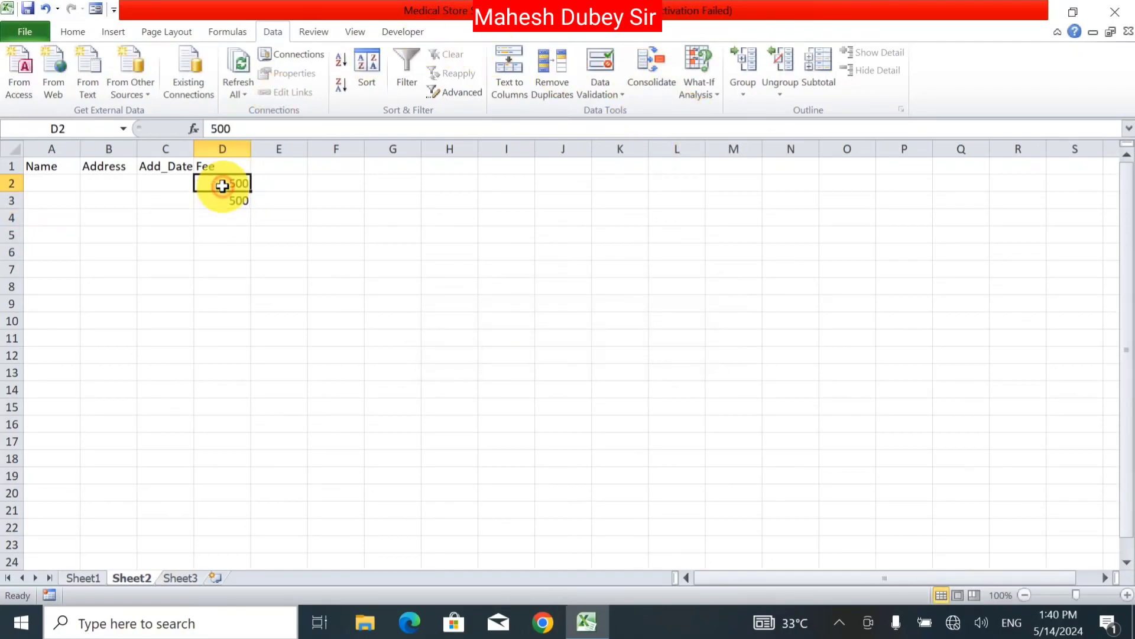
Clear D2:D13 and change the Fee rule to whole numbers between 500 and 1000
{"action": "left_click_drag", "start_coordinate": [223, 182], "coordinate": [223, 378]}
{"action": "key", "text": "Delete"}
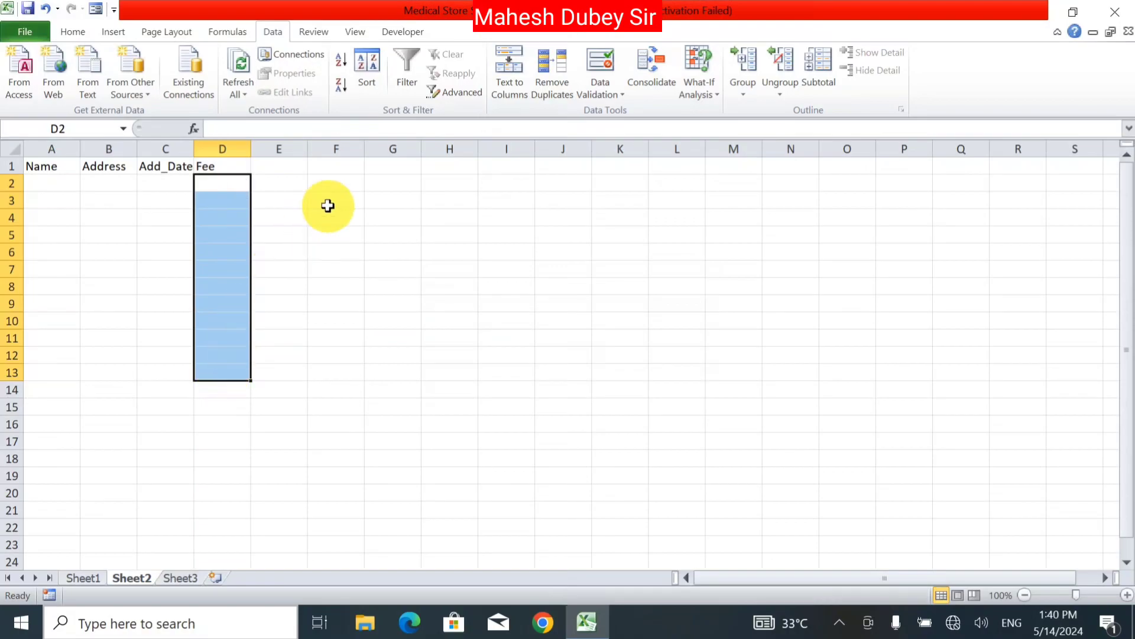
{"action": "left_click", "coordinate": [615, 93]}
{"action": "left_click", "coordinate": [592, 112]}
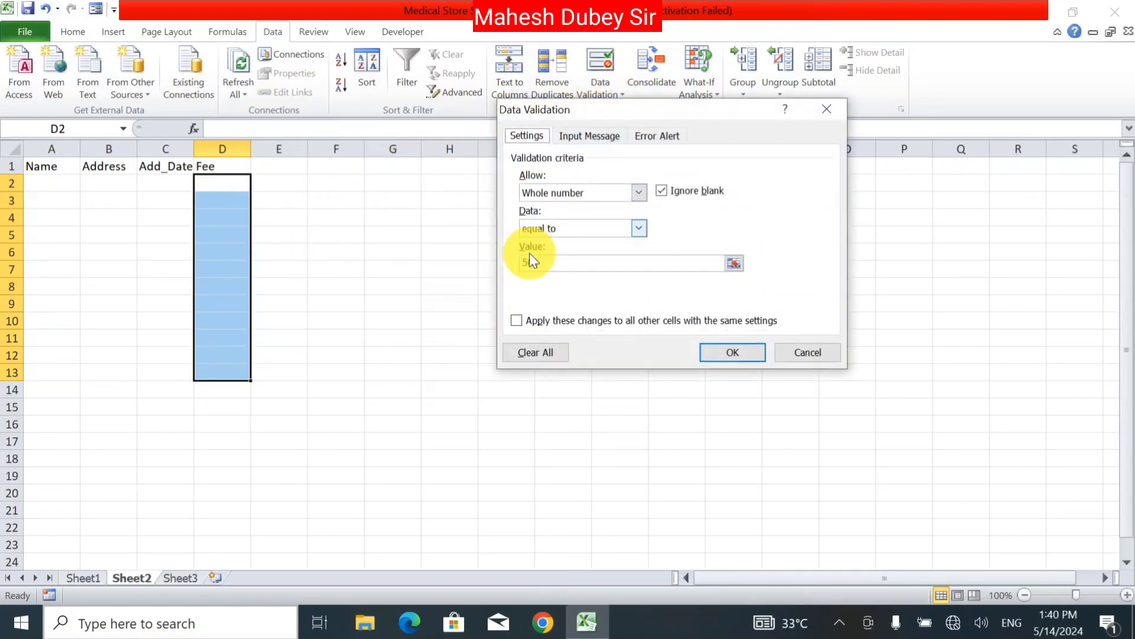
{"action": "left_click", "coordinate": [579, 232]}
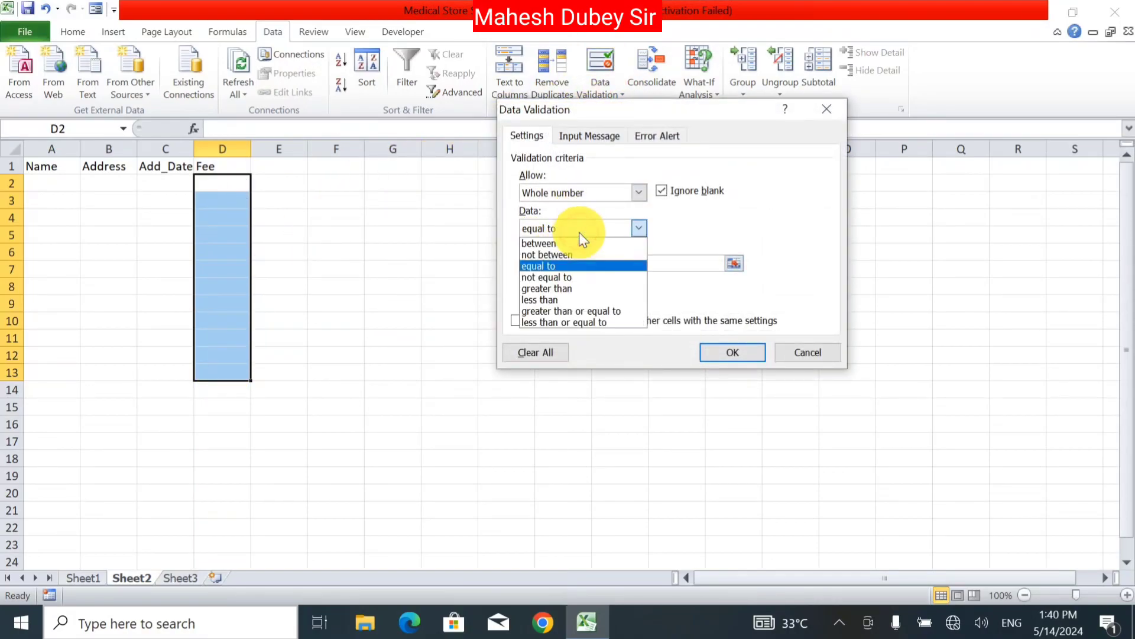
{"action": "left_click", "coordinate": [571, 244]}
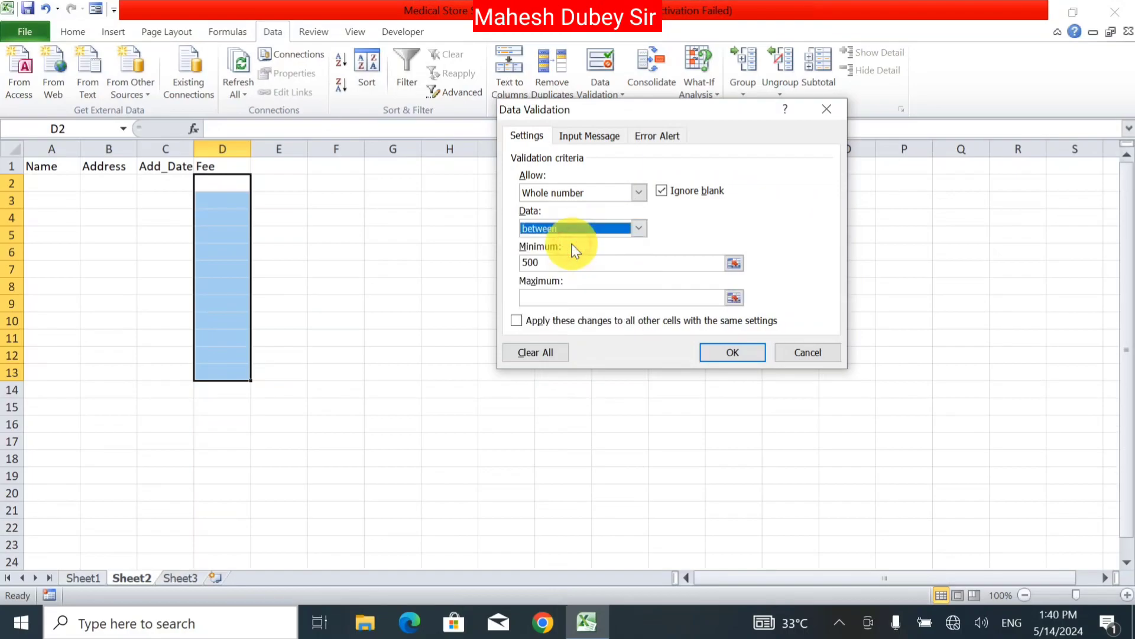
{"action": "left_click", "coordinate": [565, 296]}
{"action": "type", "text": "1000"}
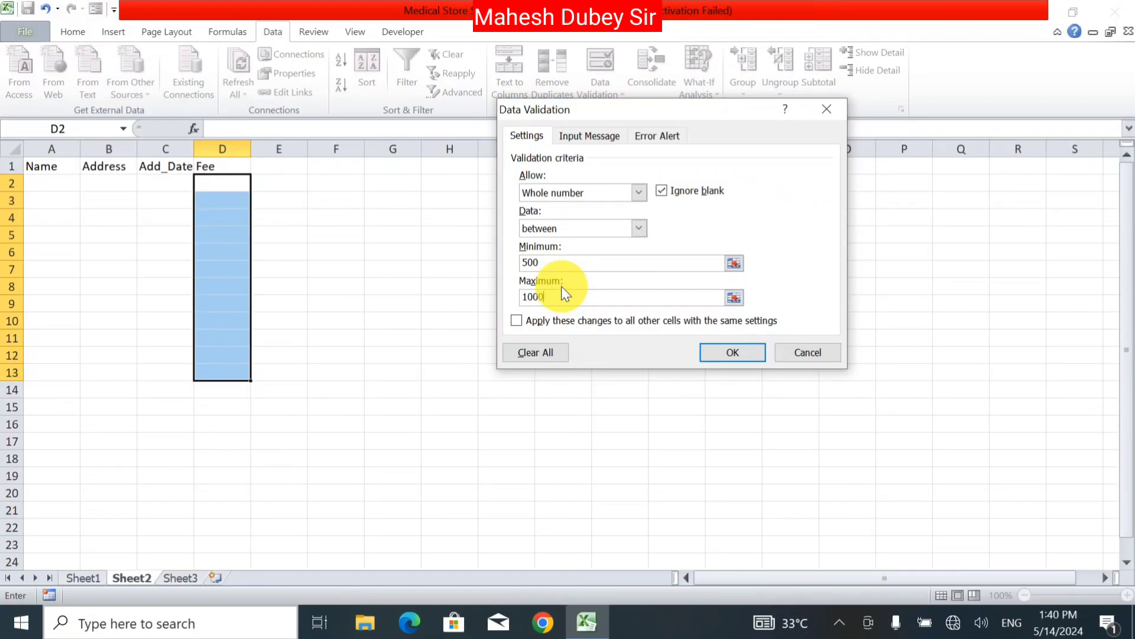
Apply the 500–1000 fee range and enter 700 in D2
{"action": "left_click", "coordinate": [734, 352]}
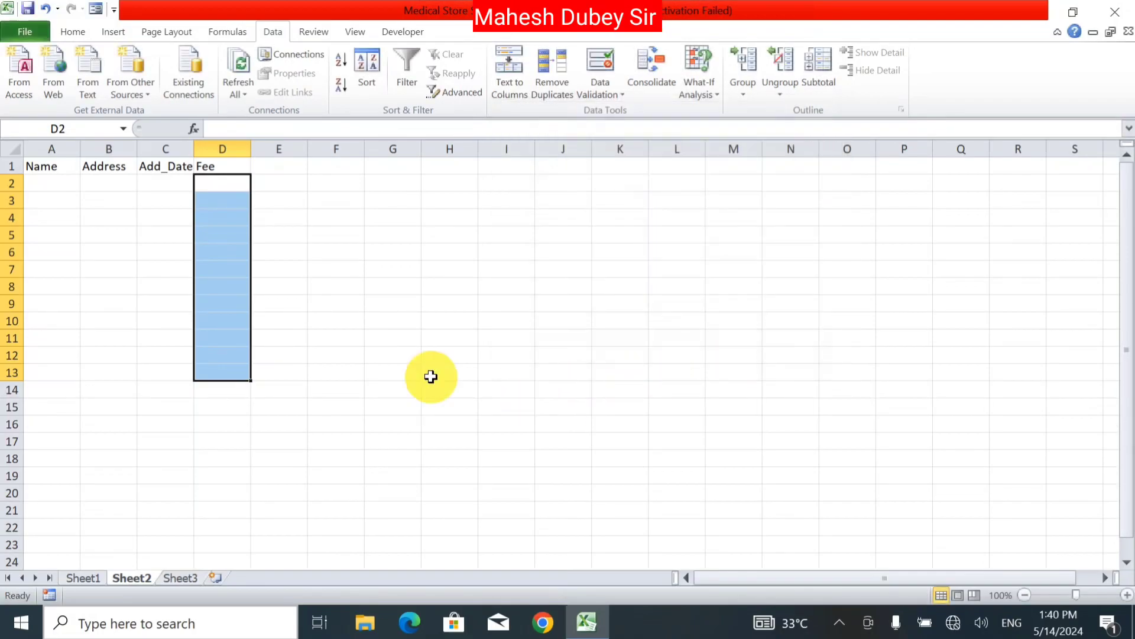
{"action": "left_click", "coordinate": [221, 185]}
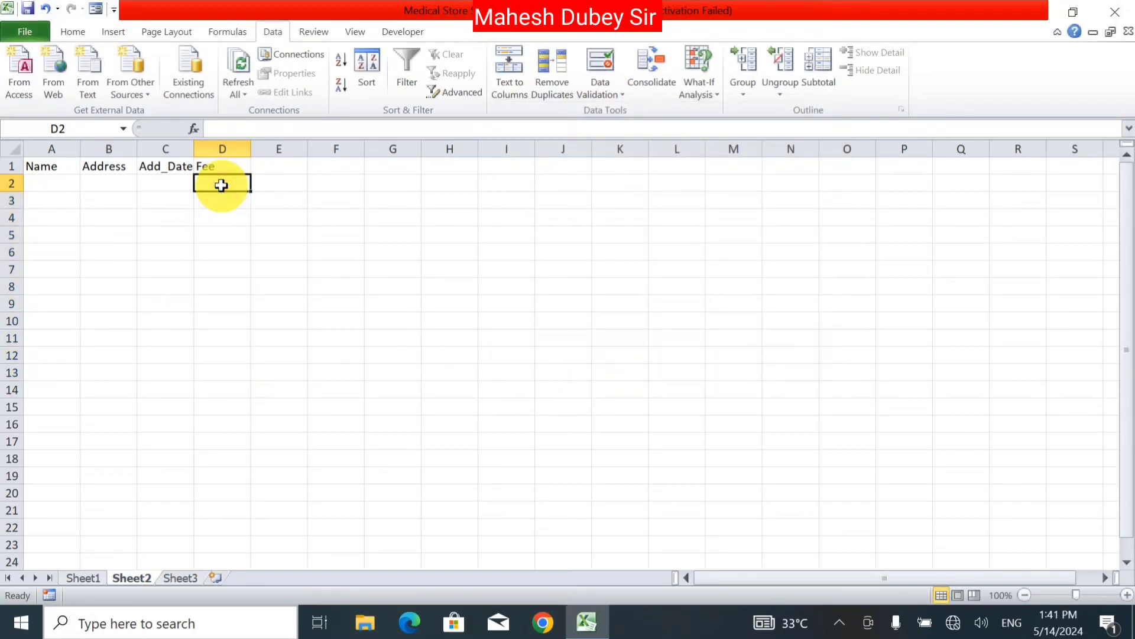
{"action": "type", "text": "700"}
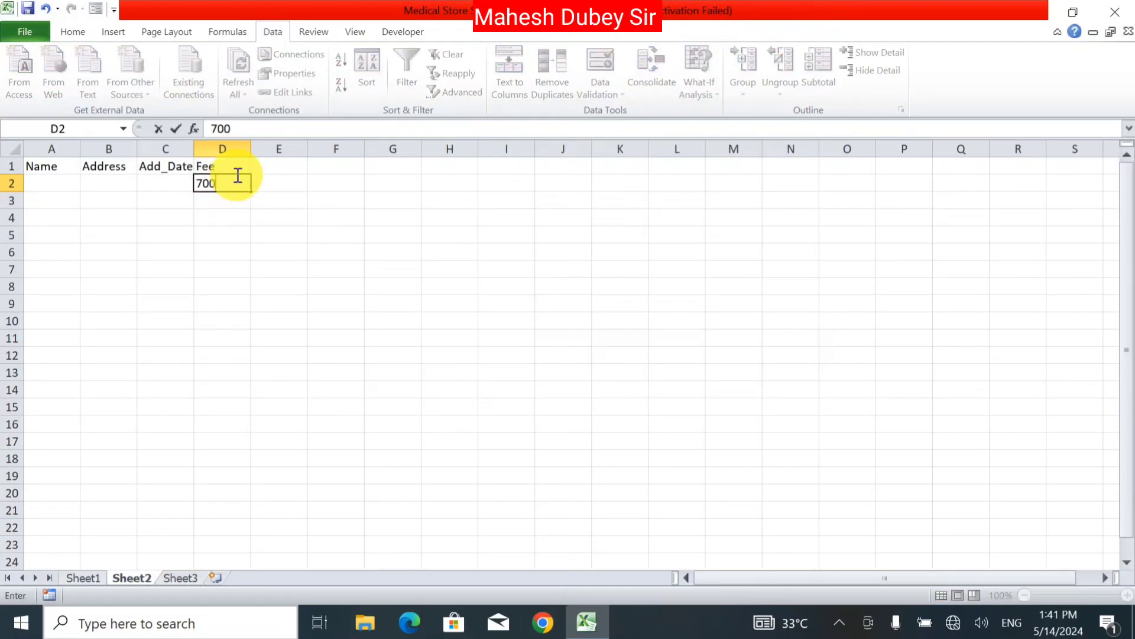
{"action": "key", "text": "Return"}
Confirm that fees of 1100 and 499 are rejected
{"action": "type", "text": "110"}
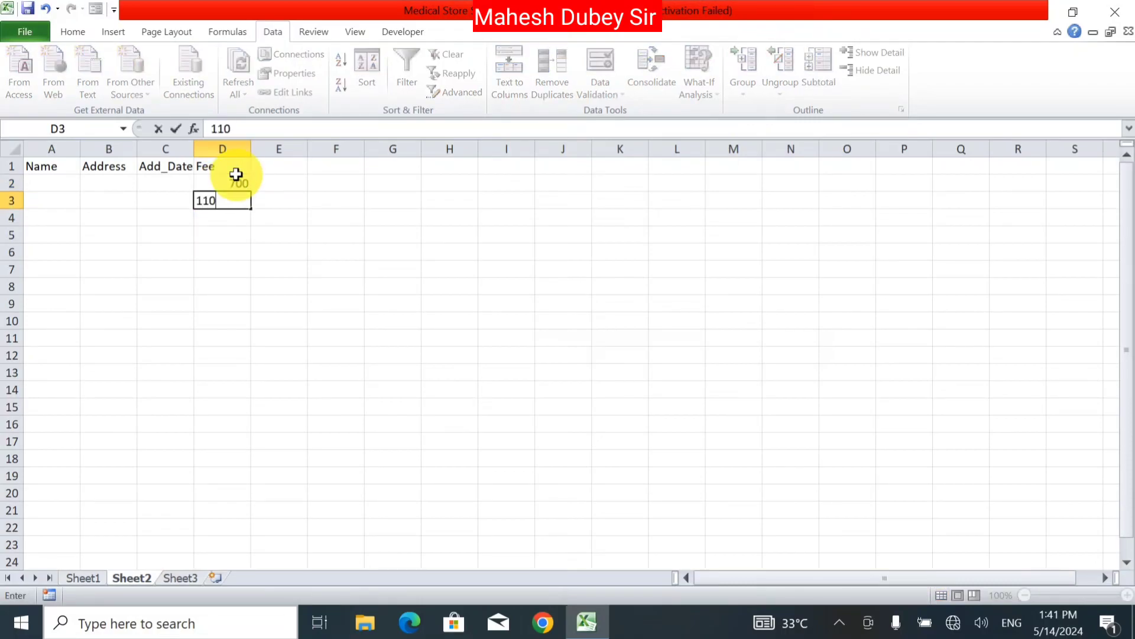
{"action": "type", "text": "0"}
{"action": "key", "text": "Return"}
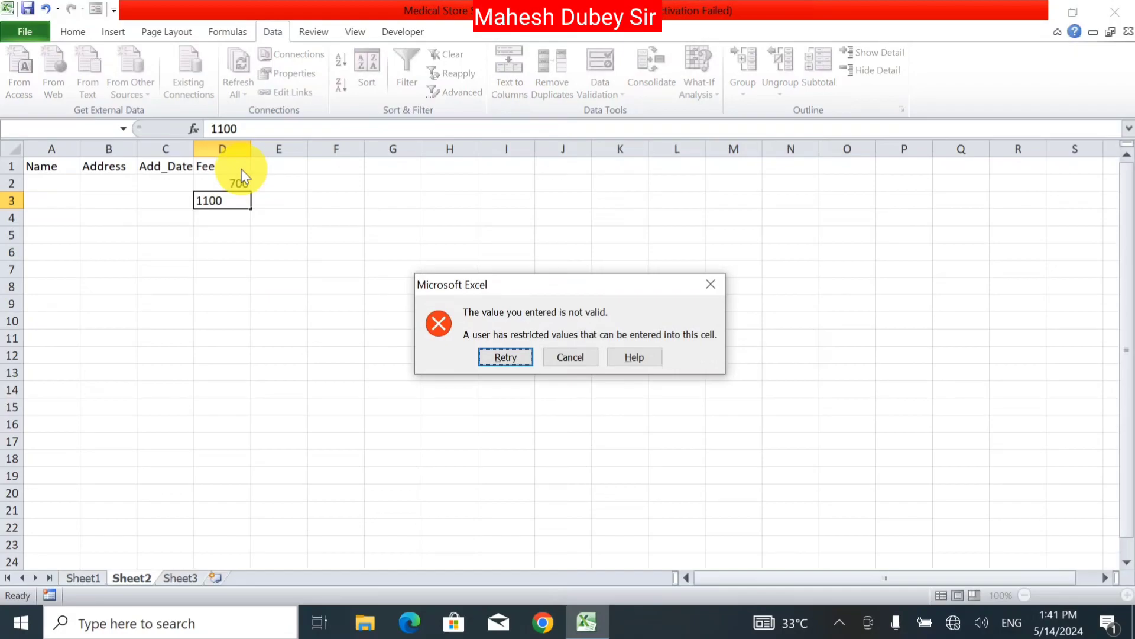
{"action": "key", "text": "Escape"}
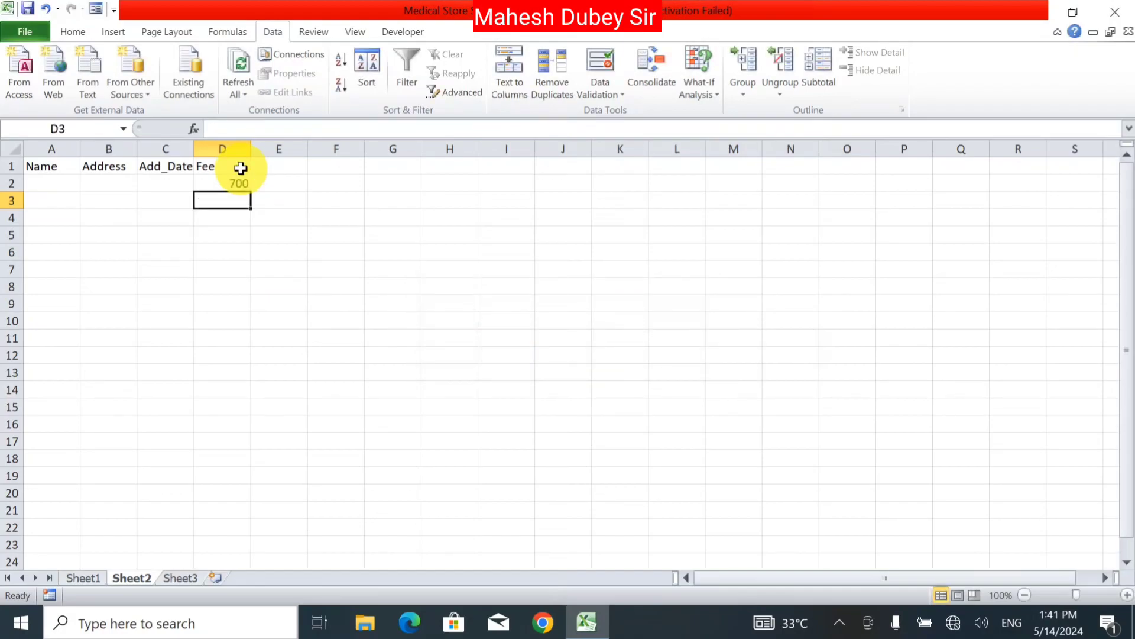
{"action": "type", "text": "499"}
{"action": "key", "text": "Return"}
{"action": "key", "text": "Escape"}
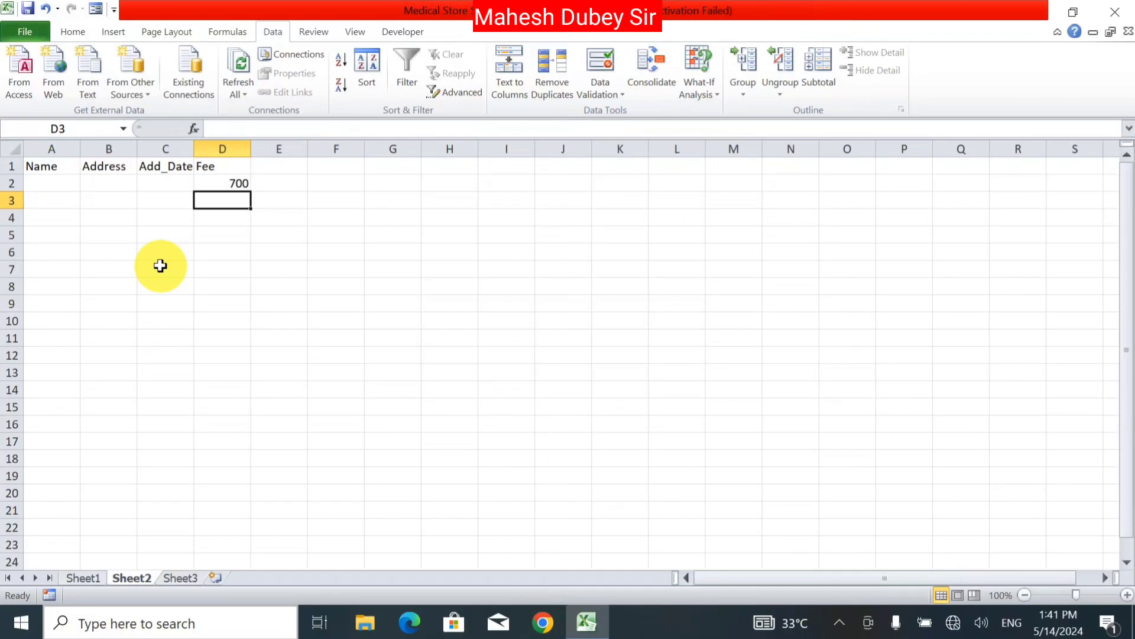
Enter fees 800, 999 and 1000 in D3:D5
{"action": "type", "text": "80"}
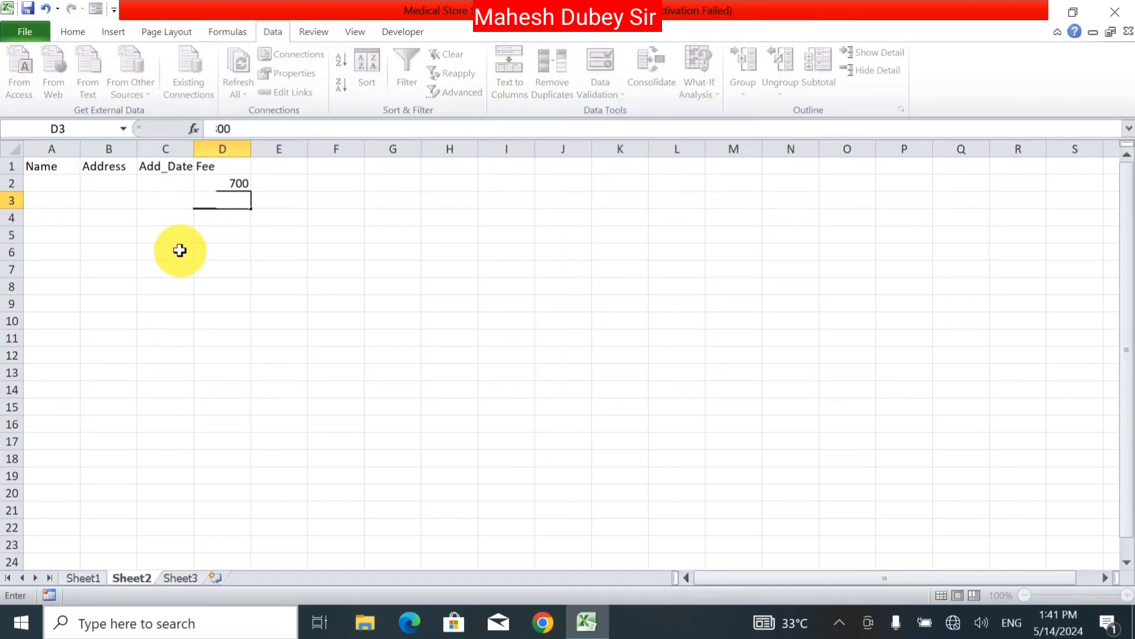
{"action": "type", "text": "0"}
{"action": "key", "text": "Return"}
{"action": "type", "text": "999"}
{"action": "key", "text": "Return"}
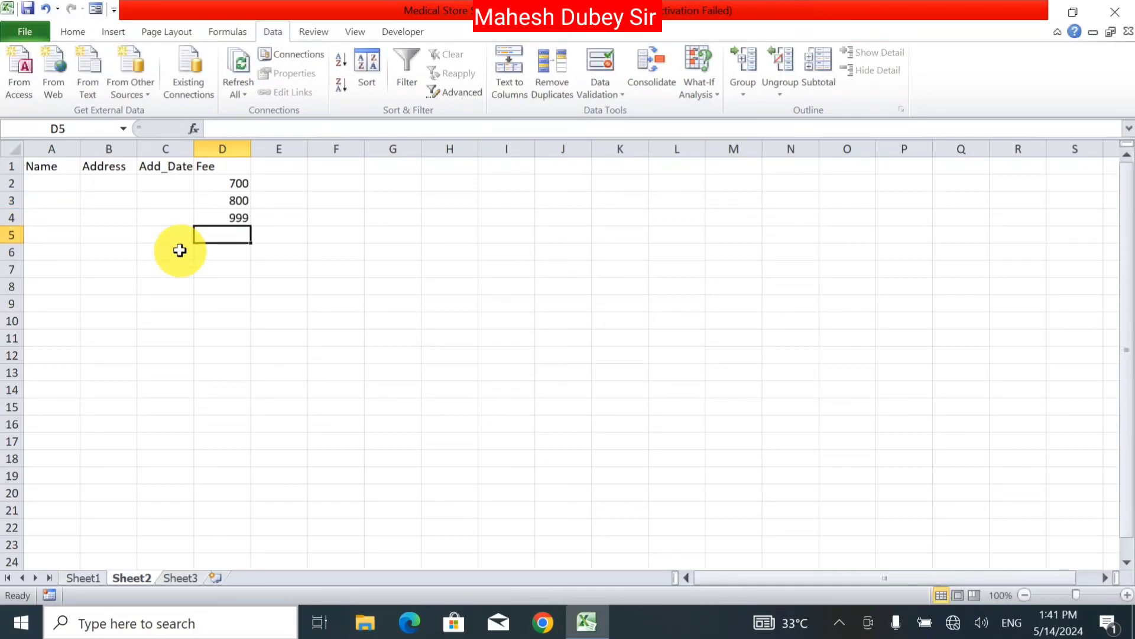
{"action": "type", "text": "1000"}
{"action": "key", "text": "Return"}
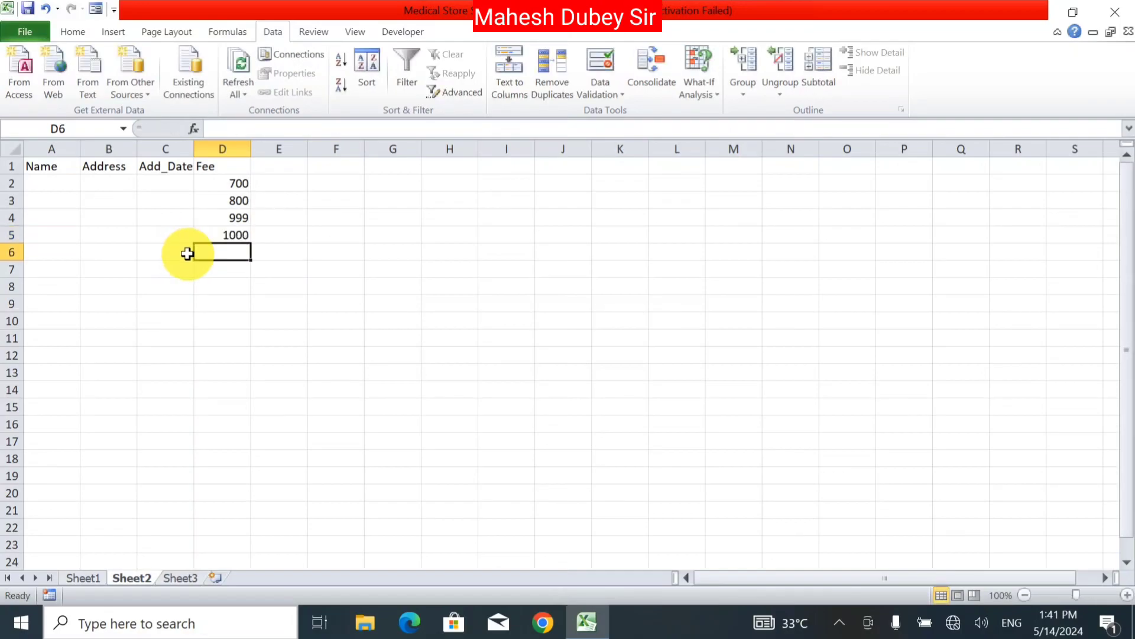
Confirm that 101 and 1001 are rejected in D6
{"action": "type", "text": "101"}
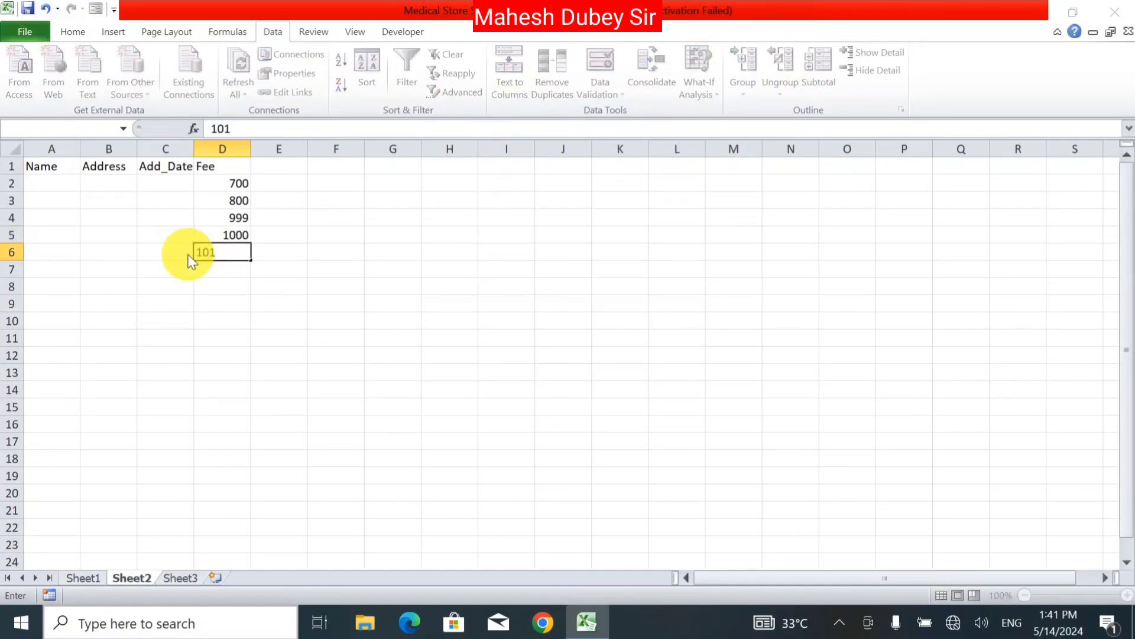
{"action": "key", "text": "Return"}
{"action": "key", "text": "Escape"}
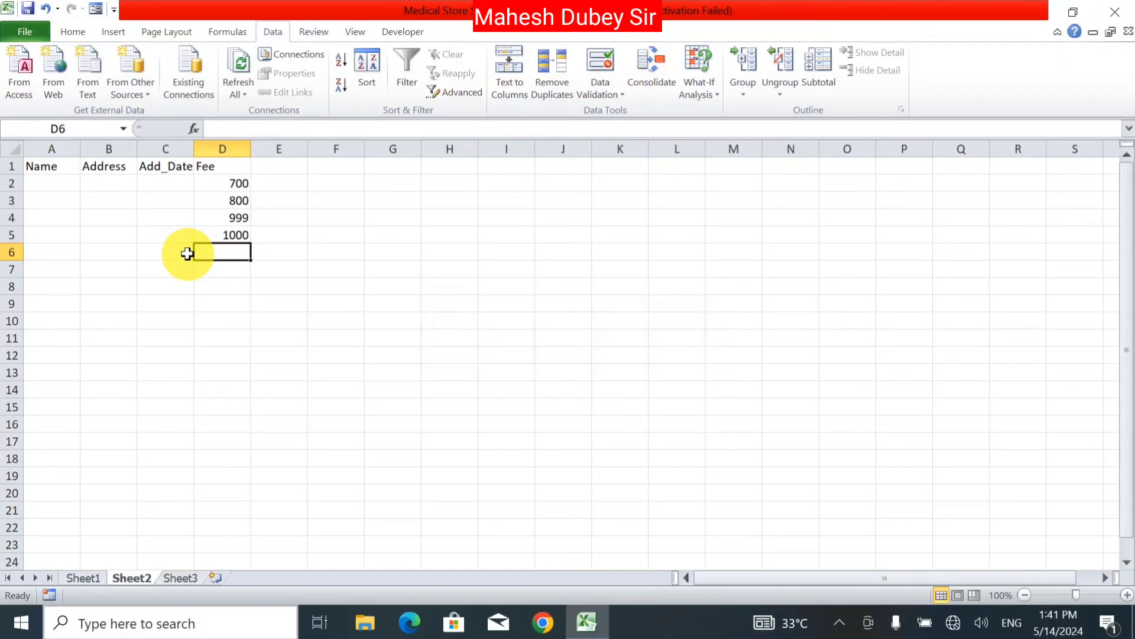
{"action": "type", "text": "1001"}
{"action": "key", "text": "Return"}
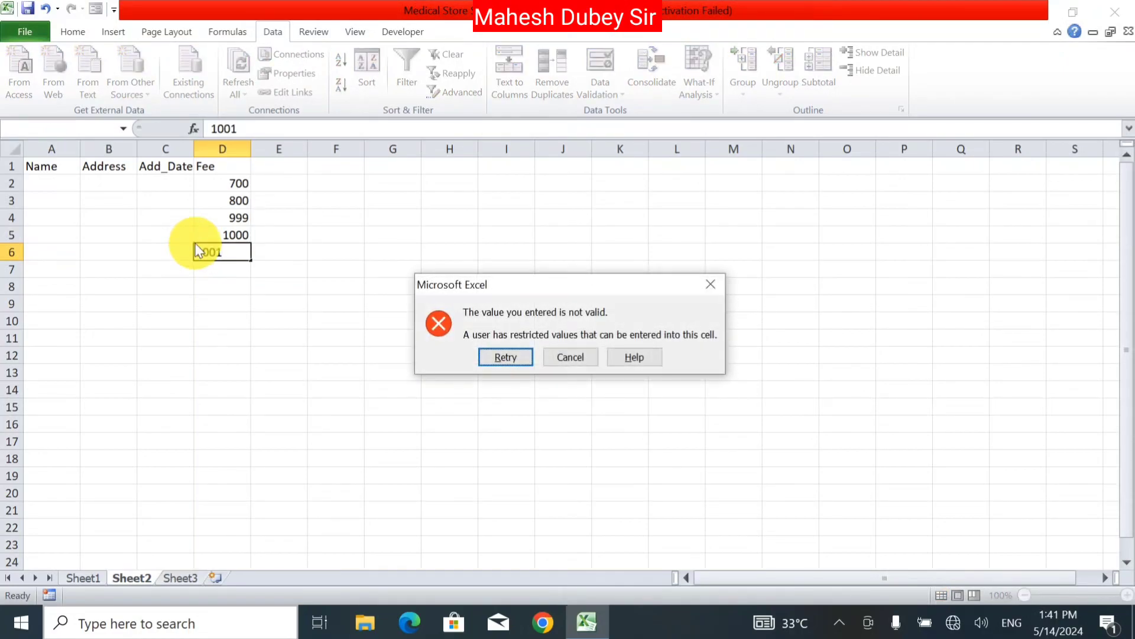
{"action": "key", "text": "Escape"}
{"action": "left_click", "coordinate": [163, 455]}
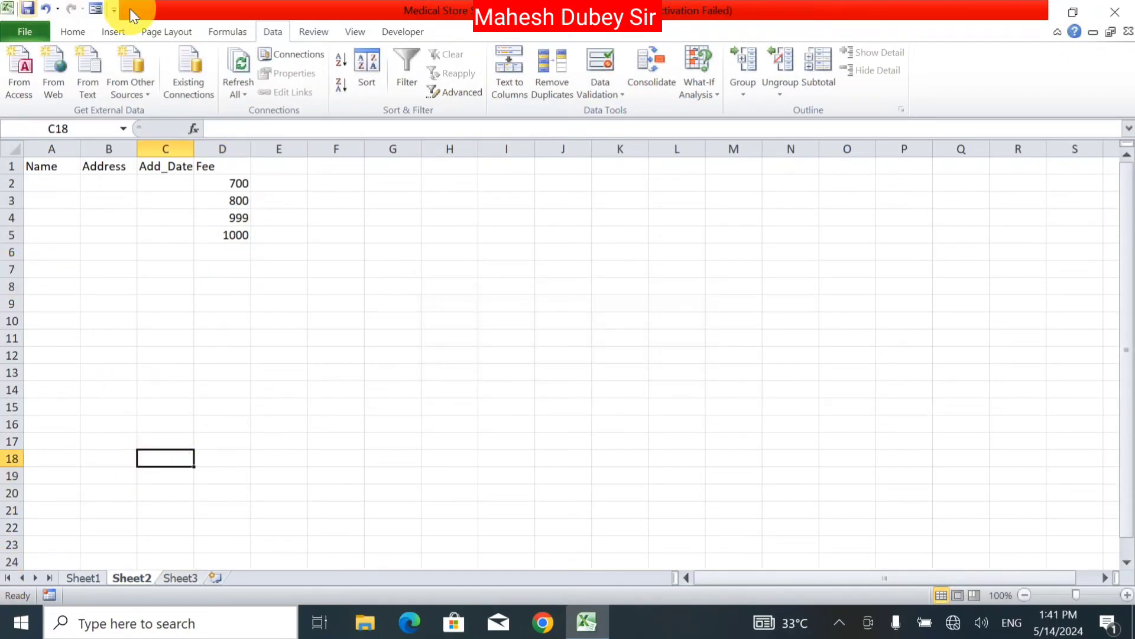
Clear the Fee cells D2:D6 and set their validation to Decimal between 500 and 1000
{"action": "left_click_drag", "start_coordinate": [207, 185], "coordinate": [232, 258]}
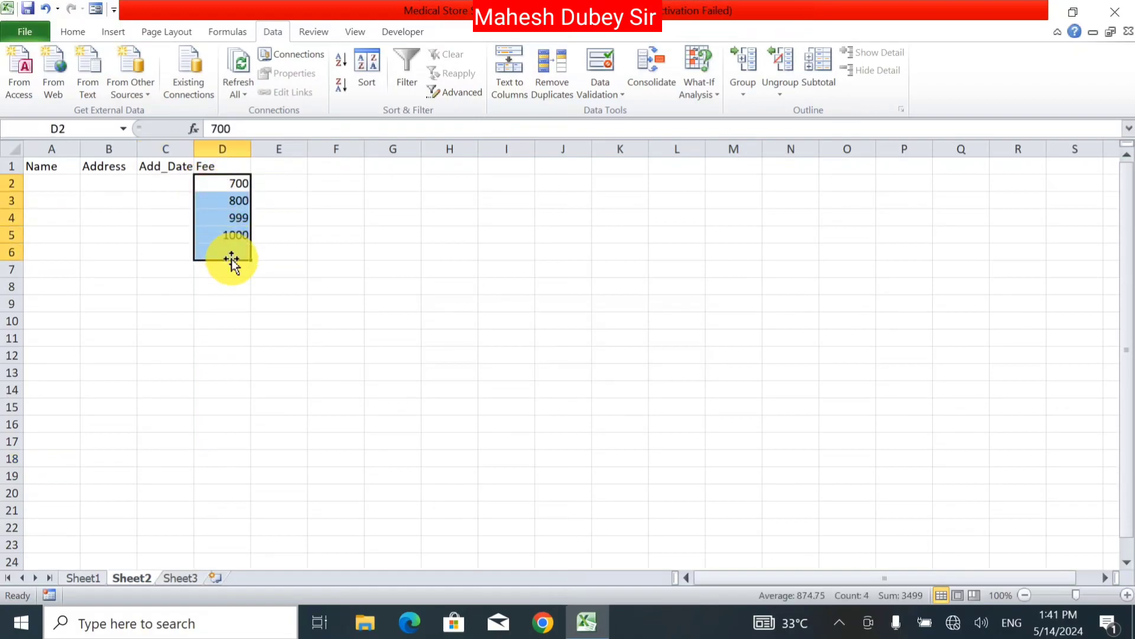
{"action": "key", "text": "Delete"}
{"action": "left_click", "coordinate": [600, 90]}
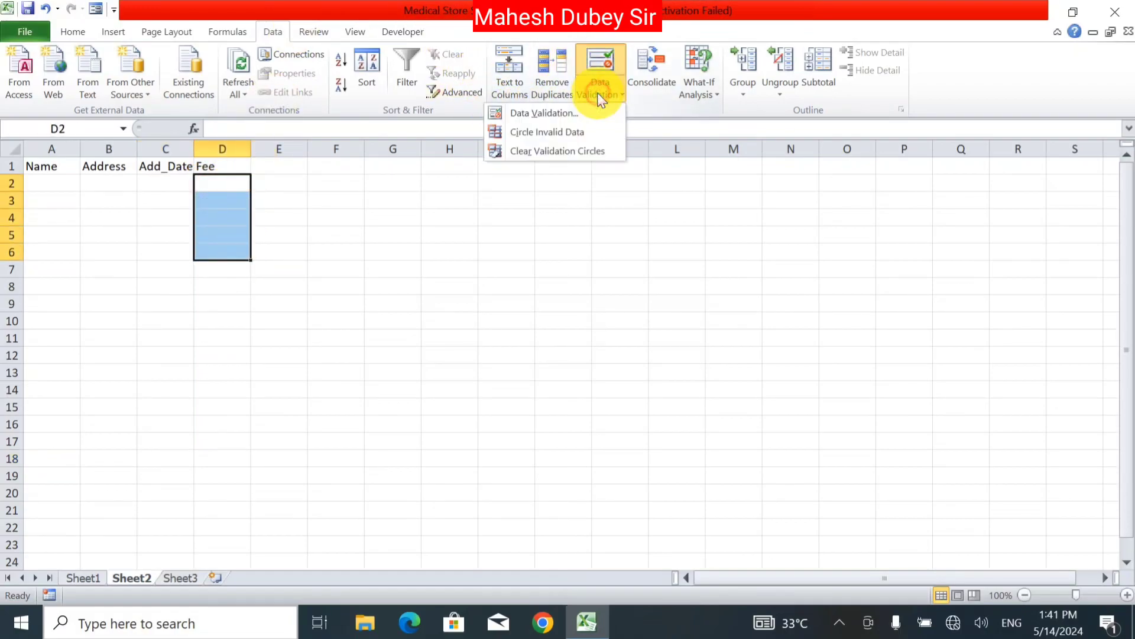
{"action": "left_click", "coordinate": [575, 116]}
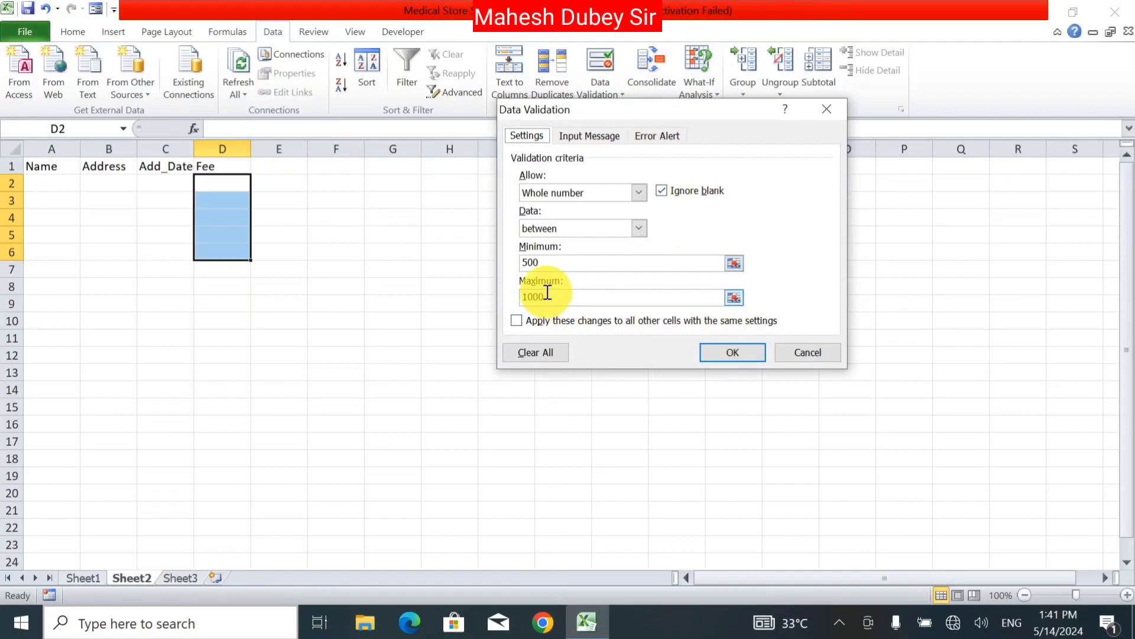
{"action": "left_click", "coordinate": [564, 229]}
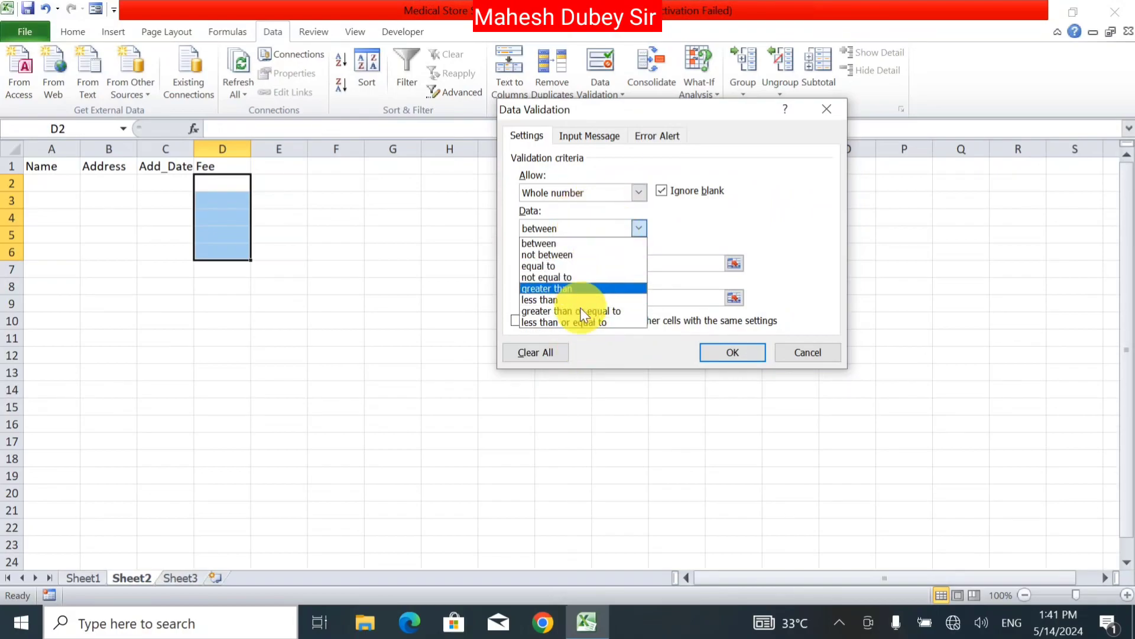
{"action": "left_click", "coordinate": [803, 201]}
{"action": "left_click", "coordinate": [612, 188]}
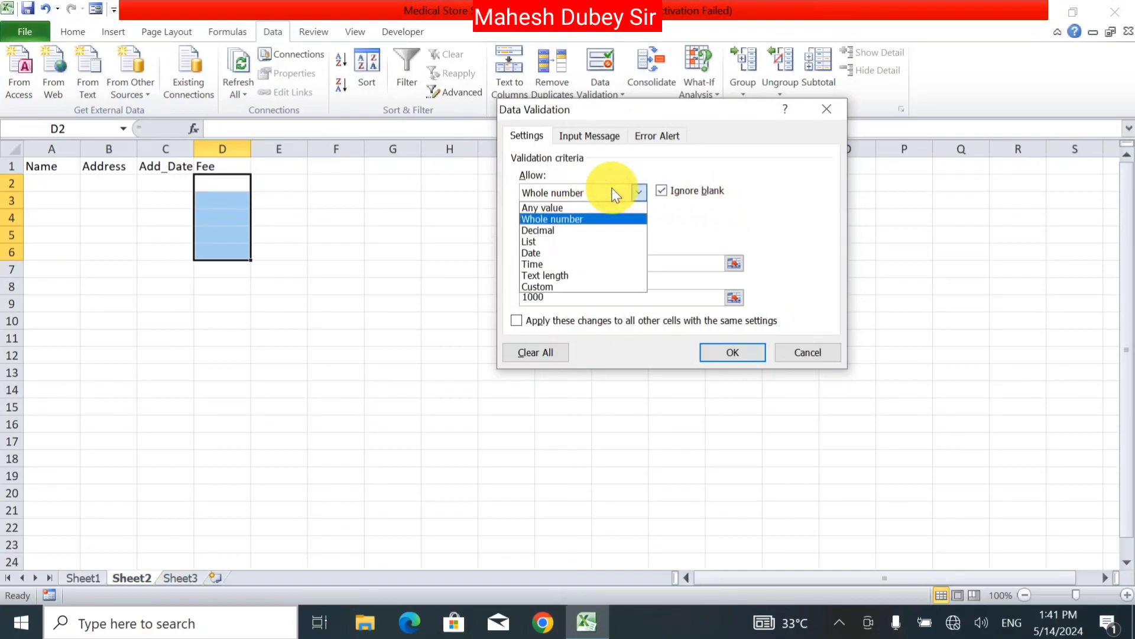
{"action": "left_click", "coordinate": [599, 231]}
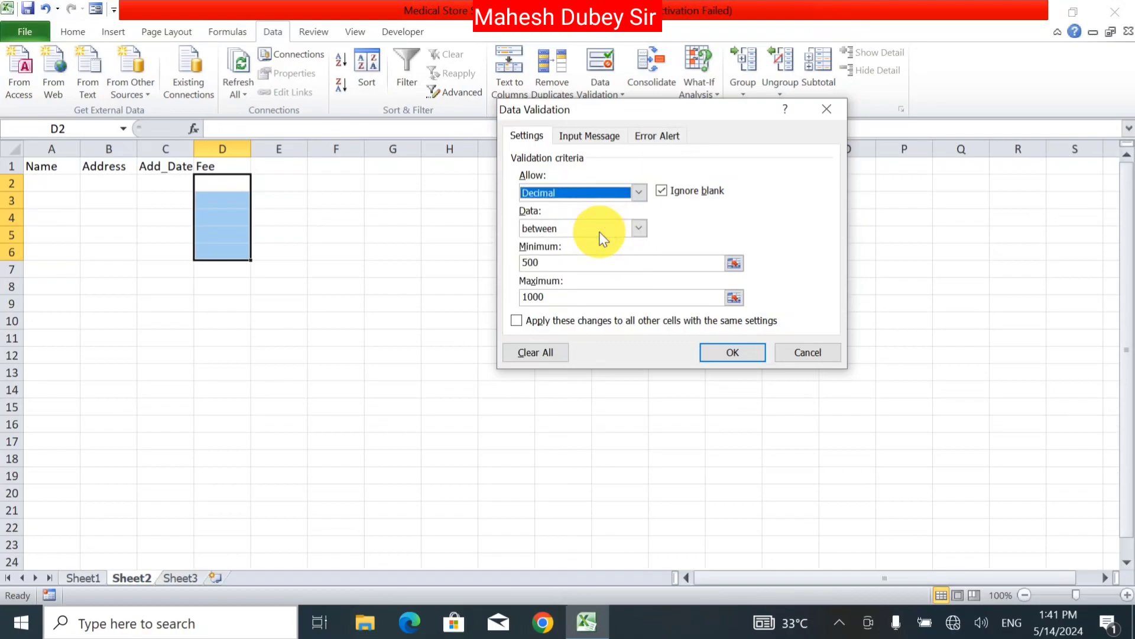
{"action": "left_click", "coordinate": [598, 228]}
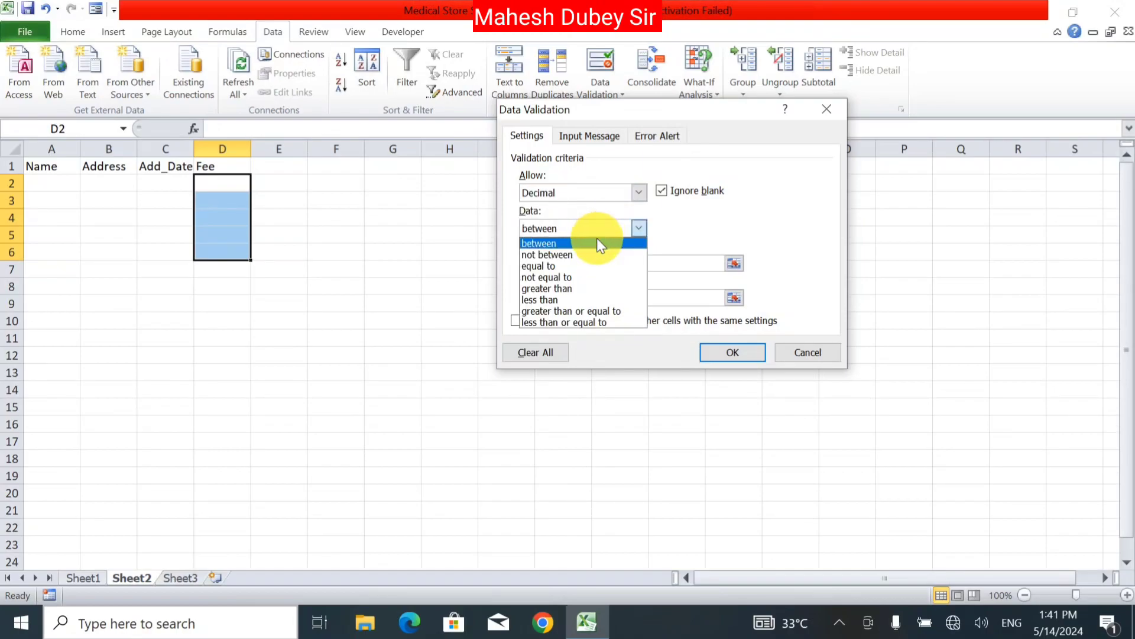
{"action": "left_click", "coordinate": [598, 240]}
Apply the decimal rule and confirm that 400 entered in D2 is rejected
{"action": "key", "text": "Return"}
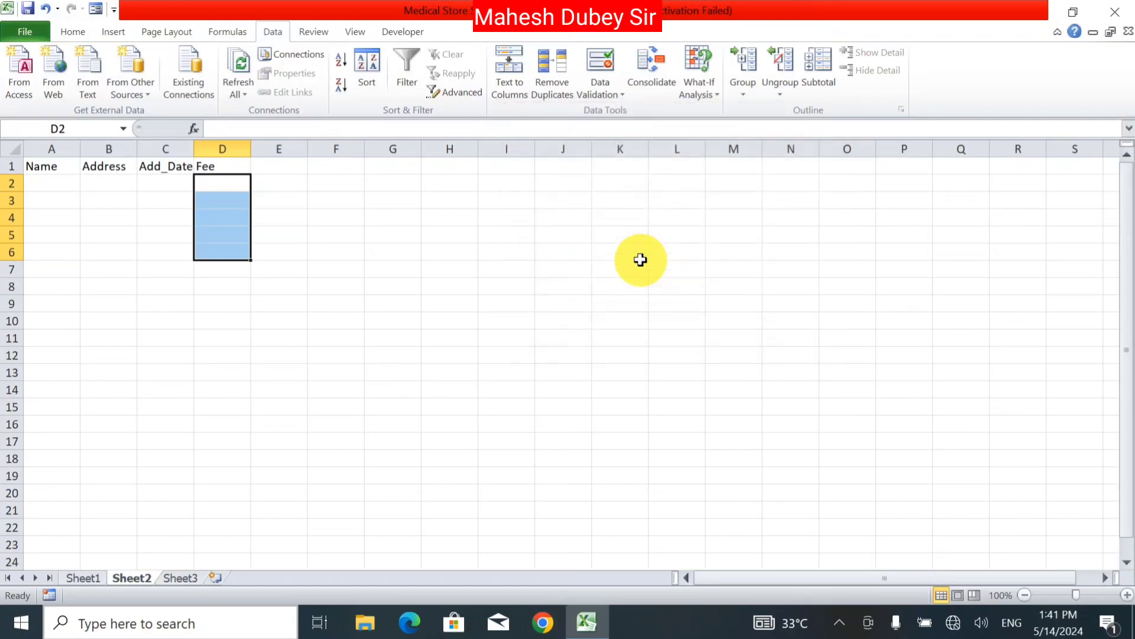
{"action": "type", "text": "400"}
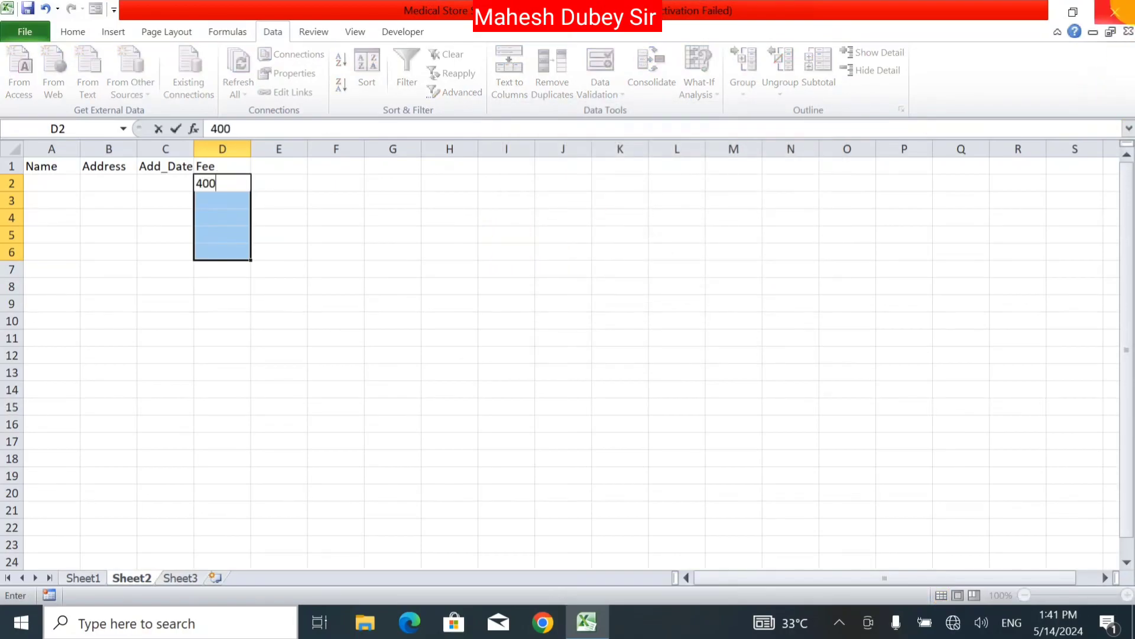
{"action": "key", "text": "Return"}
{"action": "key", "text": "Escape"}
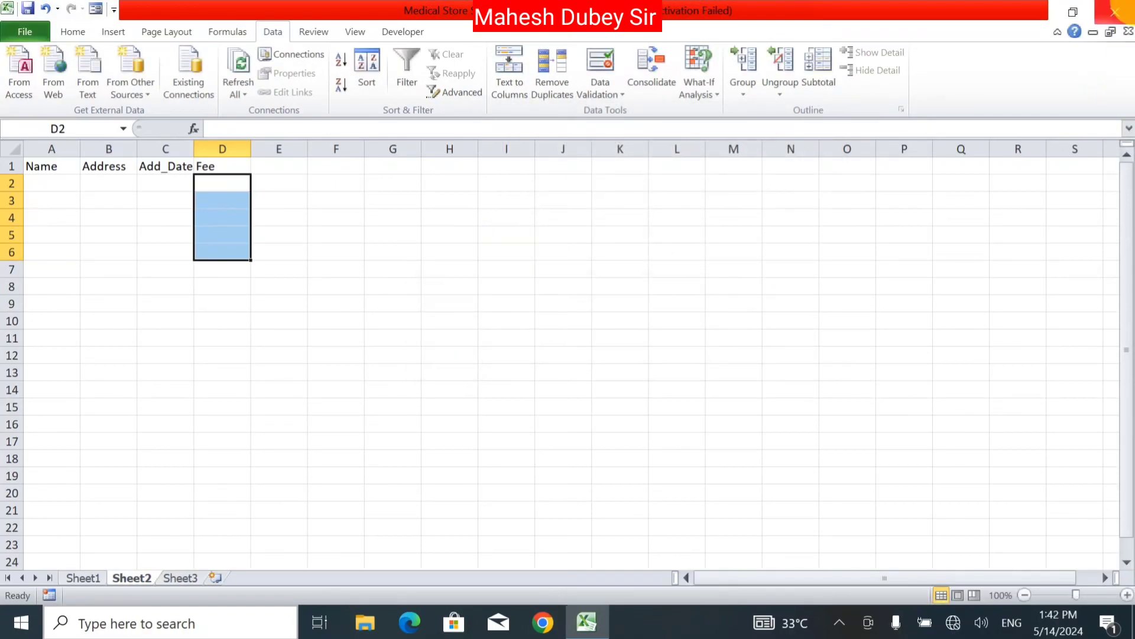
{"action": "left_click", "coordinate": [577, 284]}
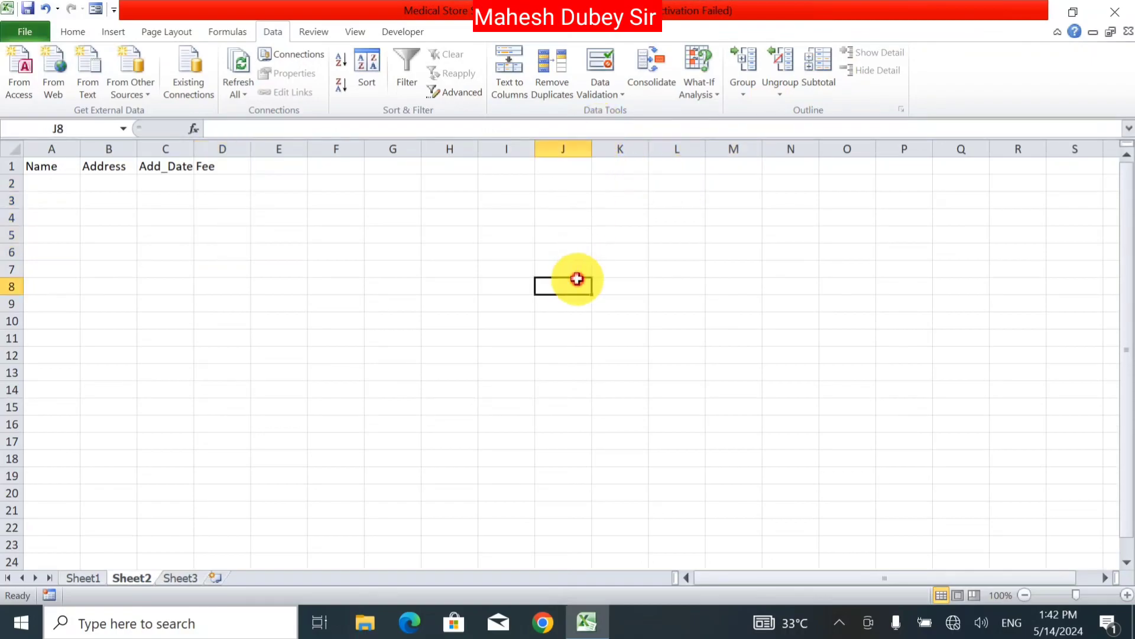
Erase the mixed validation on D2:D8, leaving Allow set to Any value
{"action": "left_click_drag", "start_coordinate": [228, 179], "coordinate": [223, 286]}
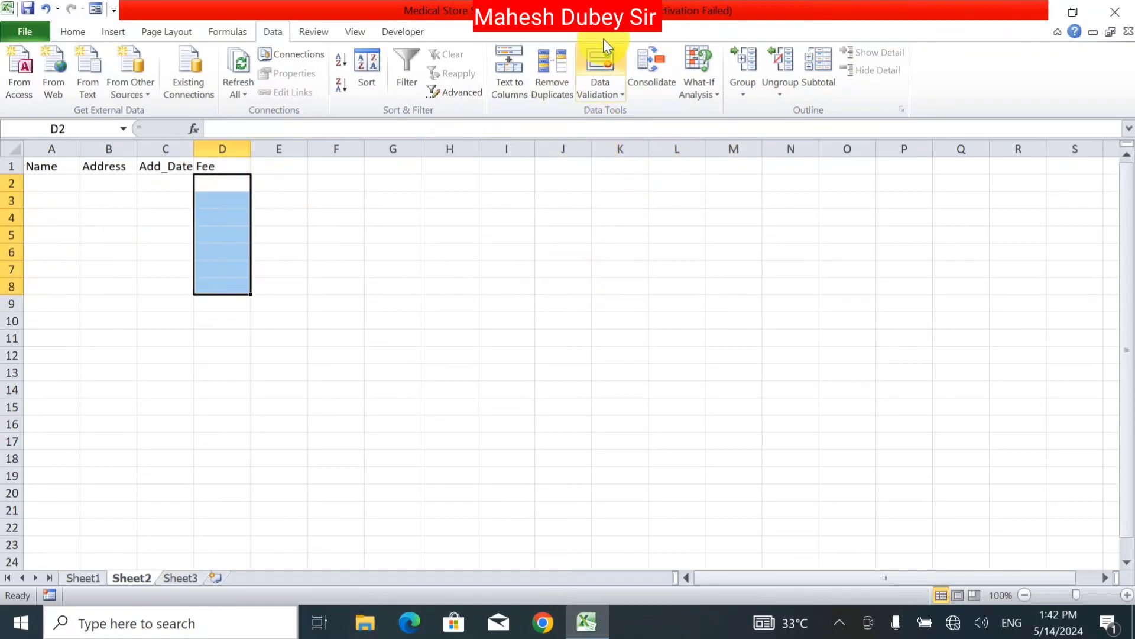
{"action": "left_click", "coordinate": [610, 98]}
{"action": "left_click", "coordinate": [591, 116]}
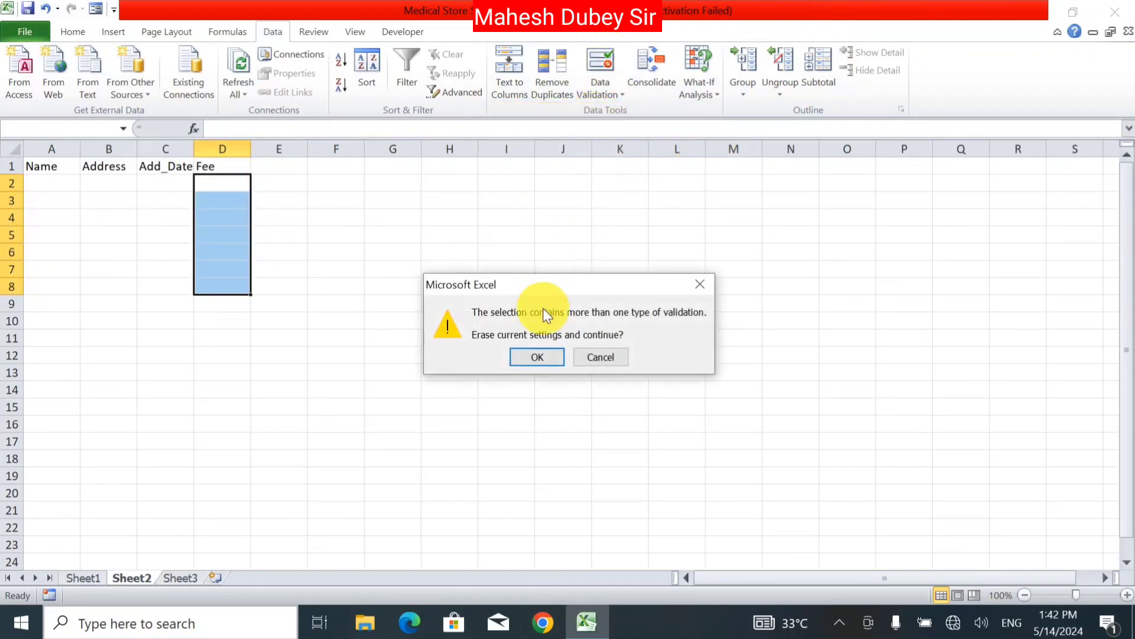
{"action": "left_click", "coordinate": [544, 368]}
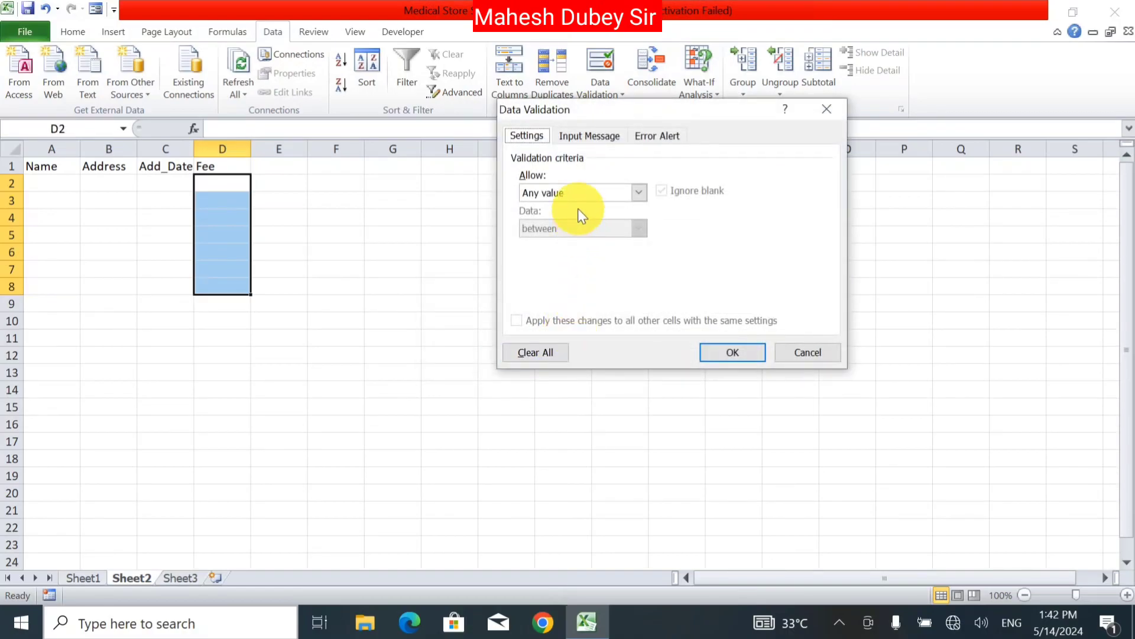
{"action": "left_click", "coordinate": [577, 194]}
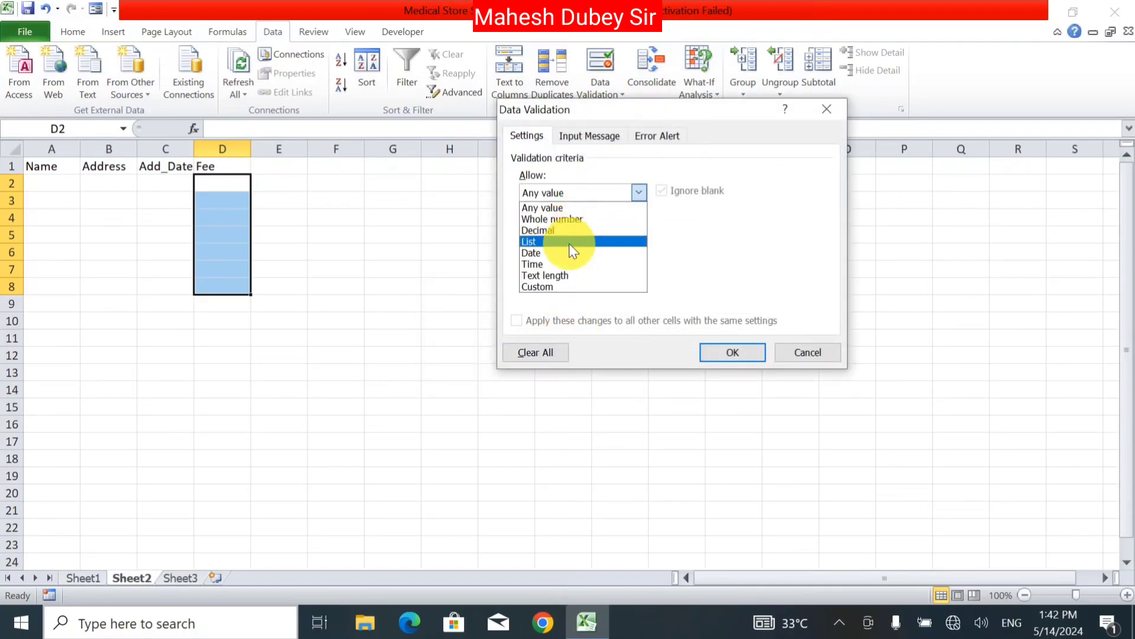
{"action": "key", "text": "Escape"}
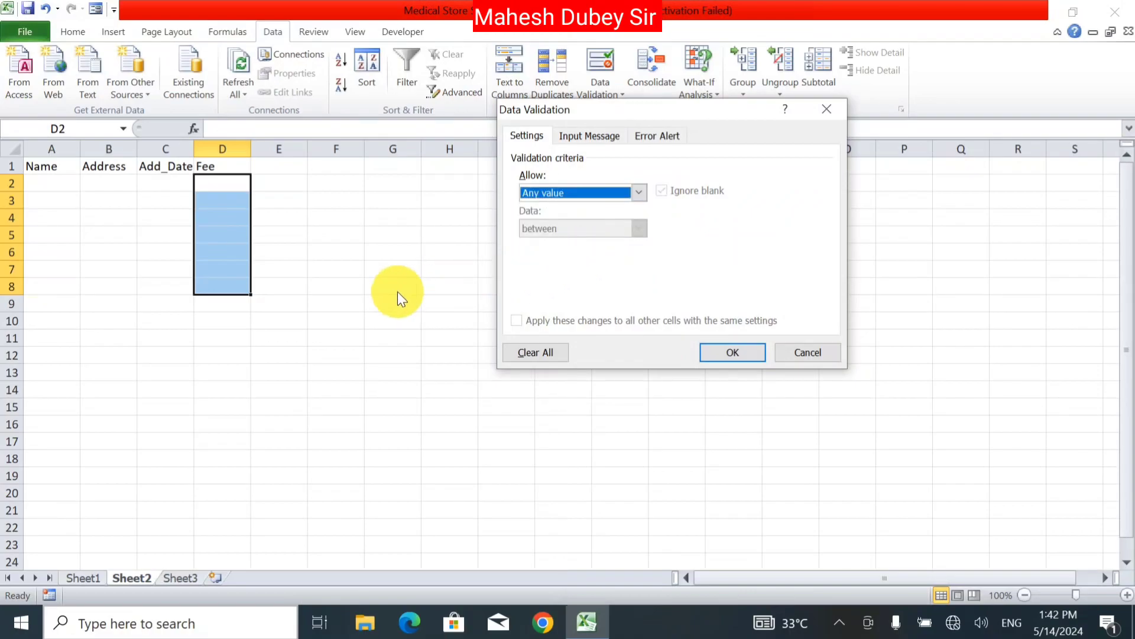
{"action": "key", "text": "Escape"}
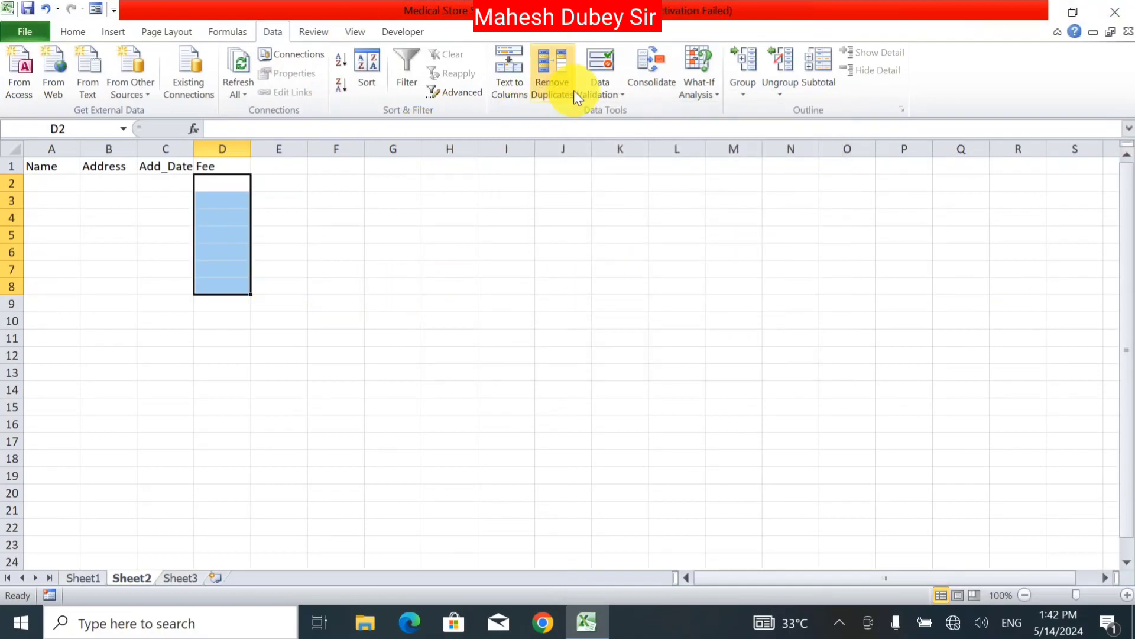
{"action": "left_click", "coordinate": [599, 90]}
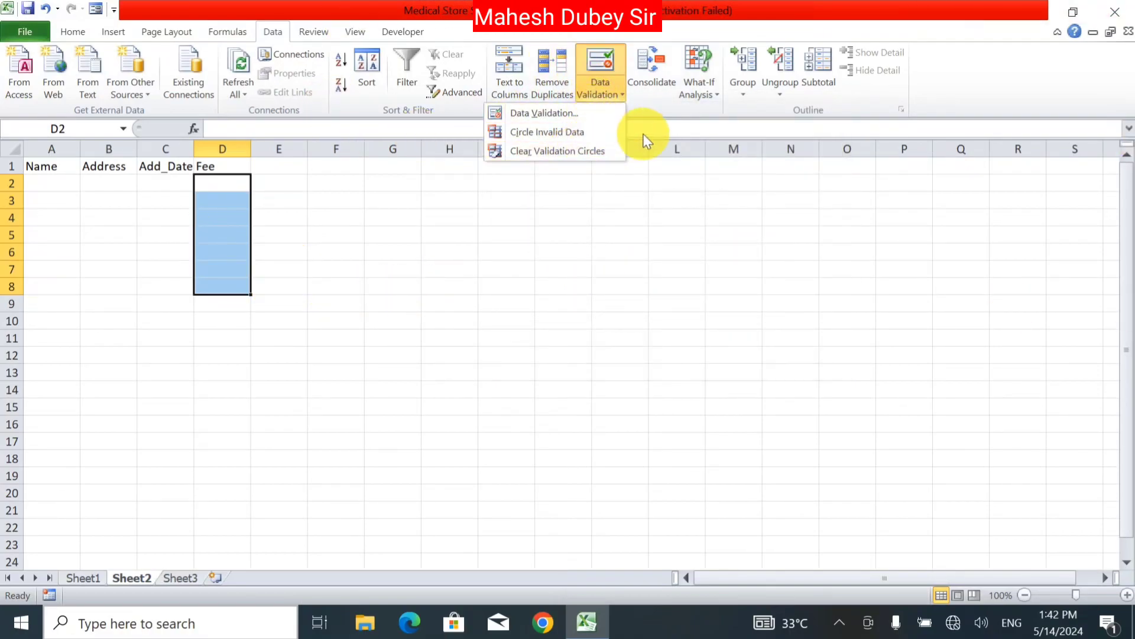
Clear the validation circles and select the Name cells A2:A3
{"action": "left_click", "coordinate": [575, 151]}
{"action": "left_click", "coordinate": [47, 181]}
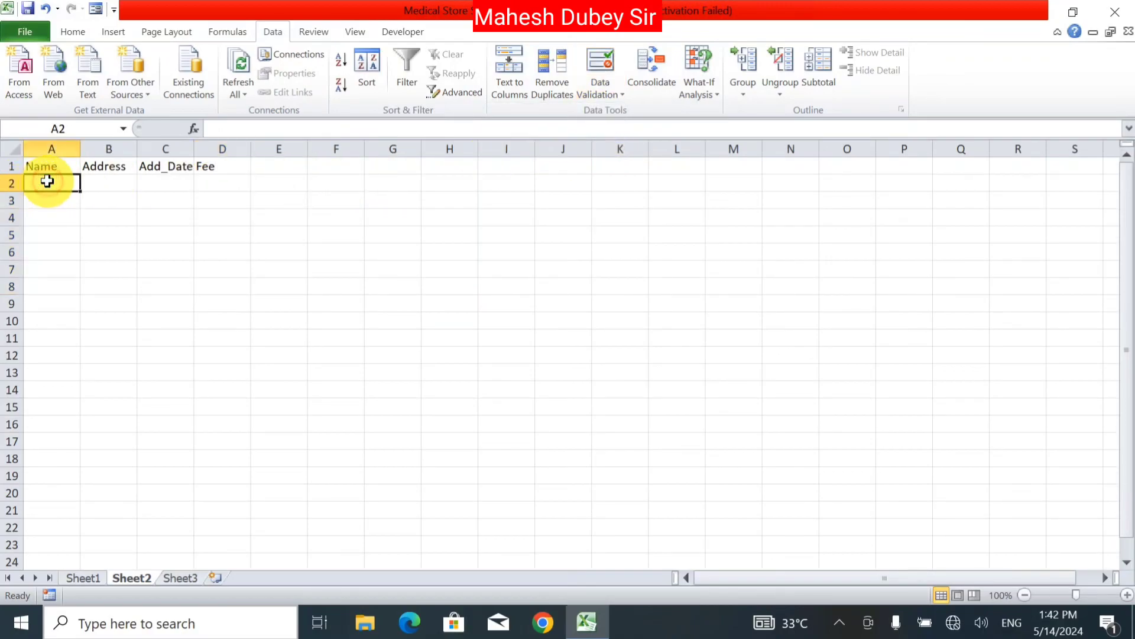
{"action": "mouse_move", "coordinate": [47, 182]}
{"action": "left_mouse_down"}
{"action": "mouse_move", "coordinate": [38, 194]}
{"action": "mouse_move", "coordinate": [61, 607]}
{"action": "mouse_move", "coordinate": [69, 271]}
{"action": "mouse_move", "coordinate": [101, 148]}
{"action": "mouse_move", "coordinate": [88, 186]}
{"action": "left_mouse_up"}
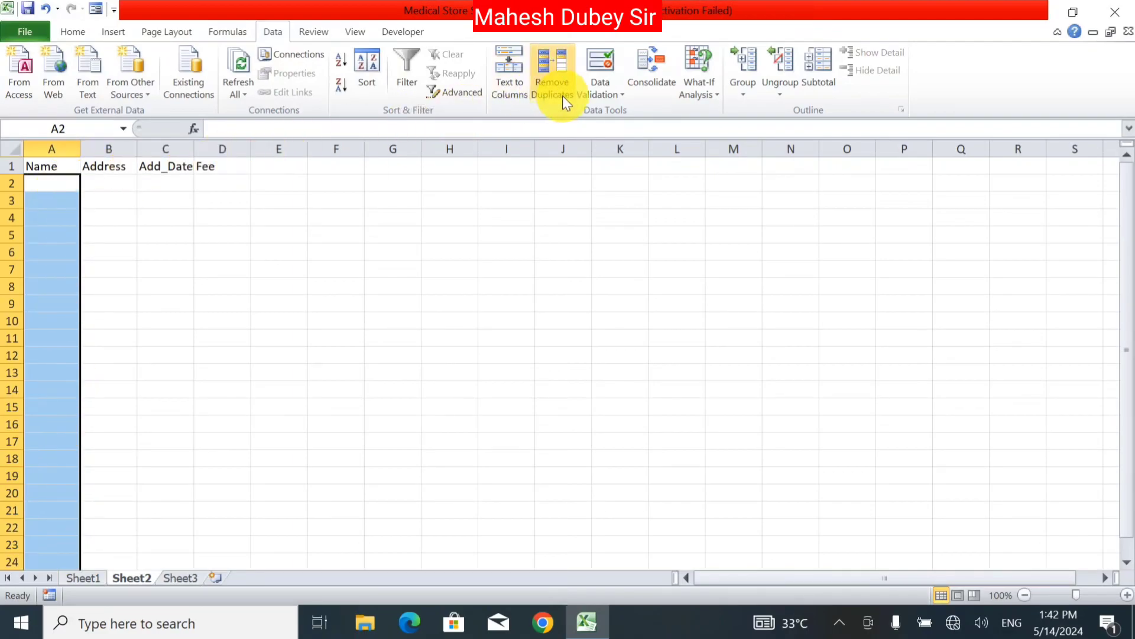
Give A2:A3 a List validation sourced from the Sheet1 medicine names in C4:C11
{"action": "left_click", "coordinate": [602, 90]}
{"action": "left_click", "coordinate": [601, 114]}
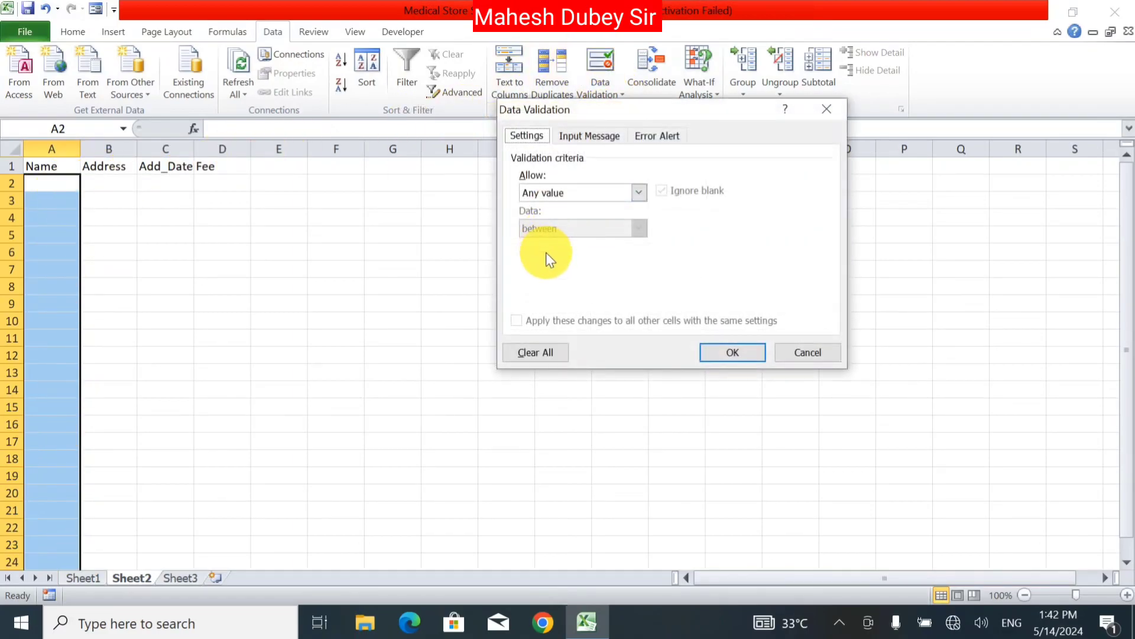
{"action": "left_click", "coordinate": [565, 194]}
{"action": "left_click", "coordinate": [573, 236]}
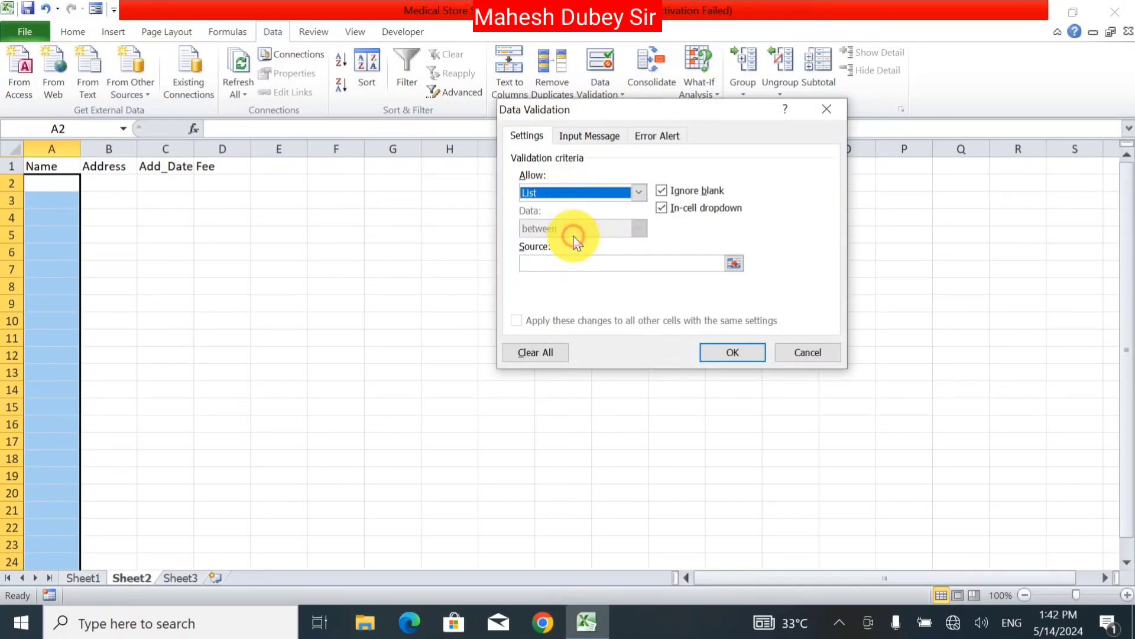
{"action": "left_click", "coordinate": [584, 260]}
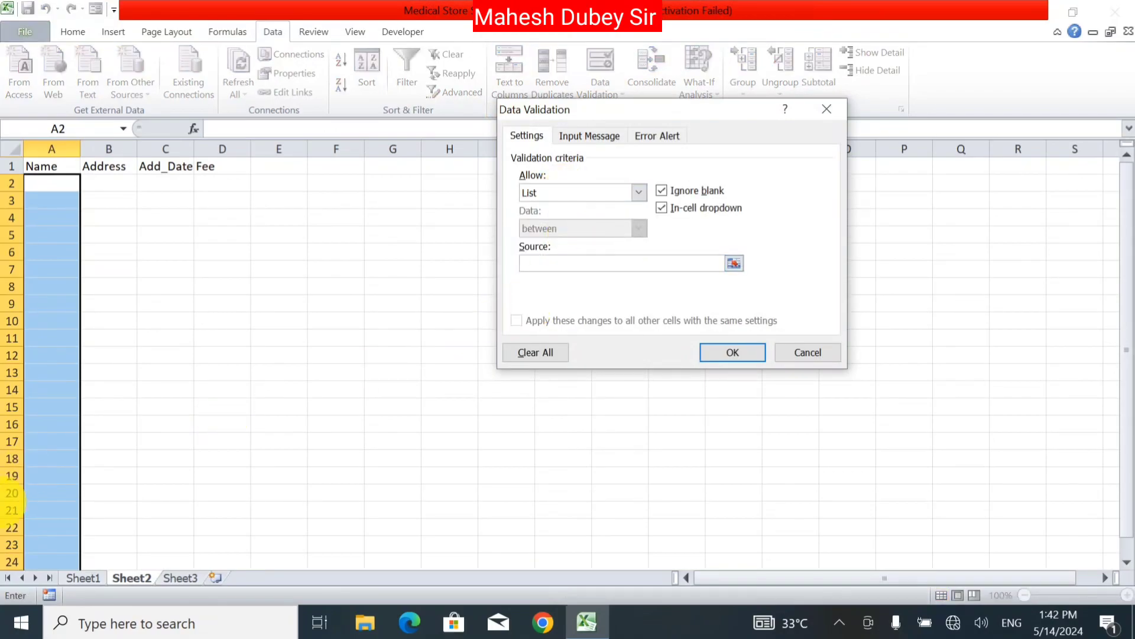
{"action": "left_click", "coordinate": [83, 577]}
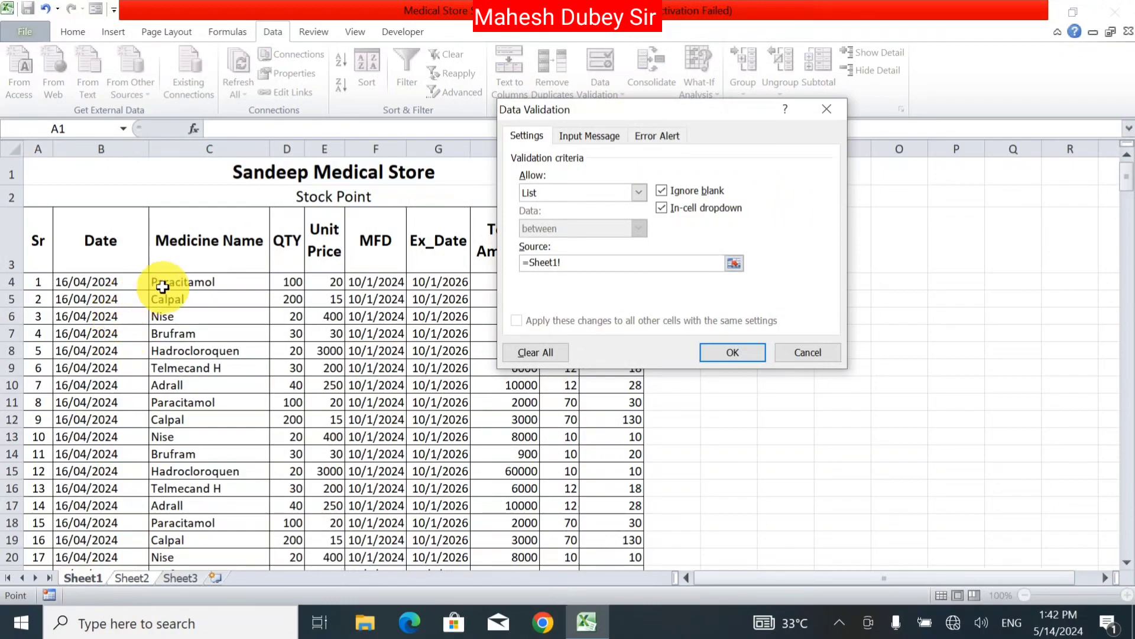
{"action": "mouse_move", "coordinate": [186, 281]}
{"action": "left_mouse_down"}
{"action": "mouse_move", "coordinate": [196, 605]}
{"action": "mouse_move", "coordinate": [189, 537]}
{"action": "left_mouse_up"}
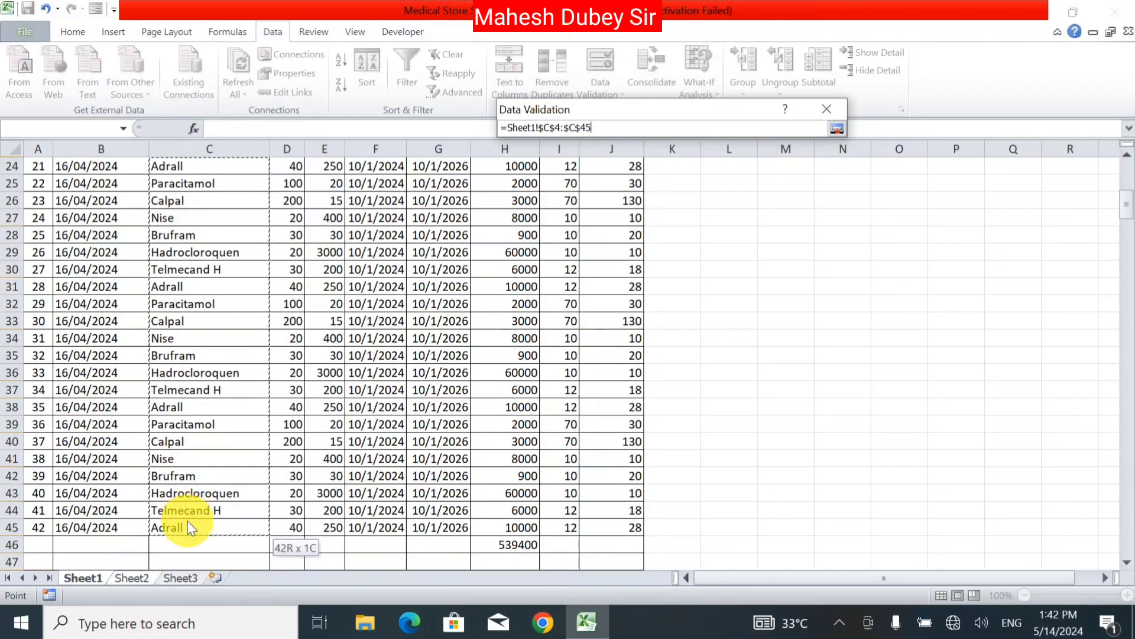
{"action": "mouse_move", "coordinate": [188, 533]}
{"action": "left_mouse_down"}
{"action": "mouse_move", "coordinate": [171, 149]}
{"action": "mouse_move", "coordinate": [176, 353]}
{"action": "left_mouse_up"}
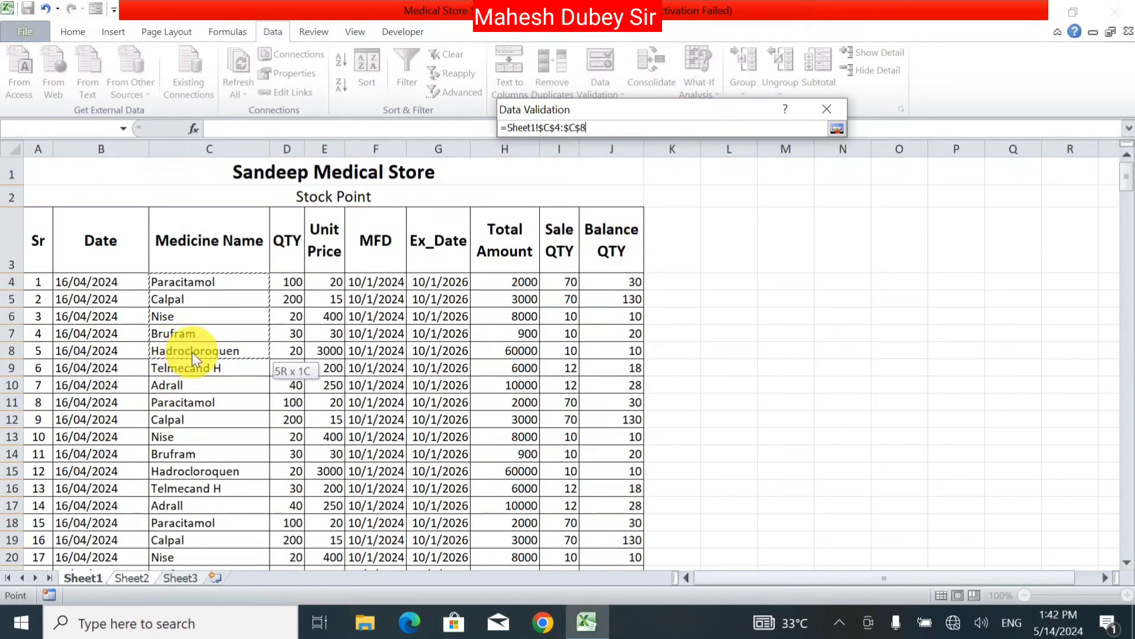
{"action": "left_click_drag", "start_coordinate": [175, 353], "coordinate": [193, 408]}
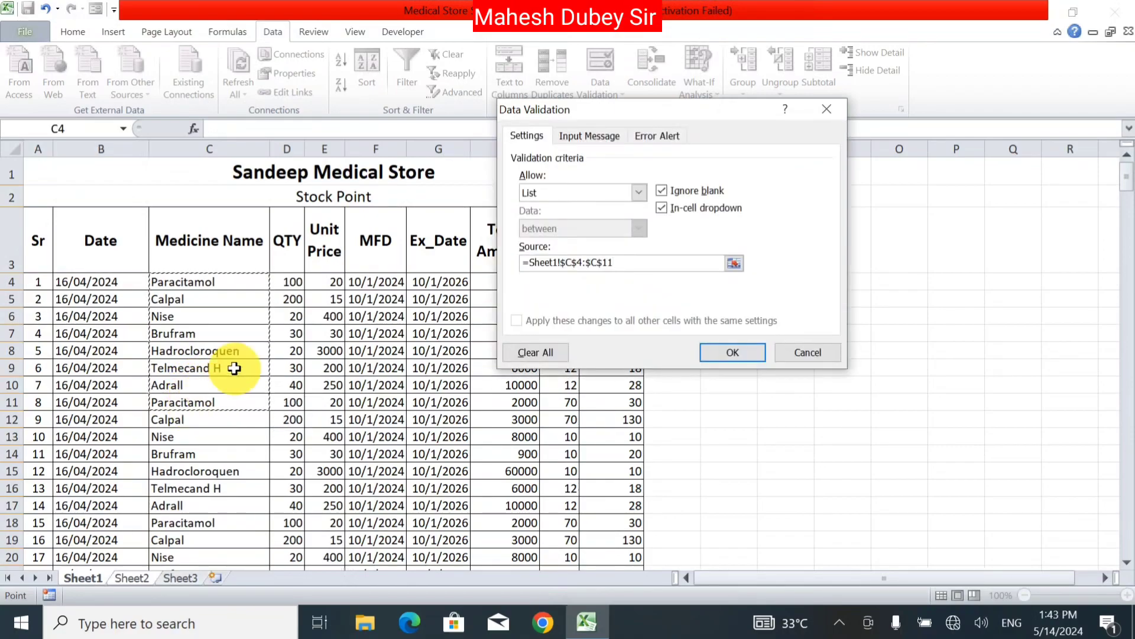
{"action": "left_click", "coordinate": [727, 353]}
Pick Paracitamol from the Name dropdown in A3
{"action": "left_click", "coordinate": [112, 233]}
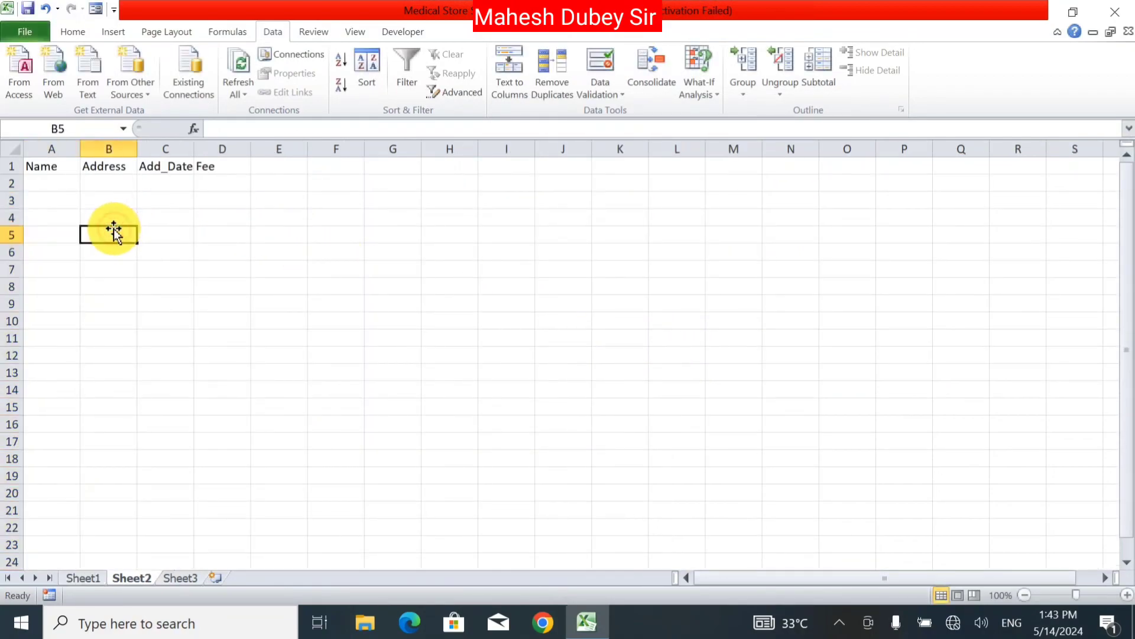
{"action": "left_click", "coordinate": [71, 183]}
{"action": "left_click", "coordinate": [82, 183]}
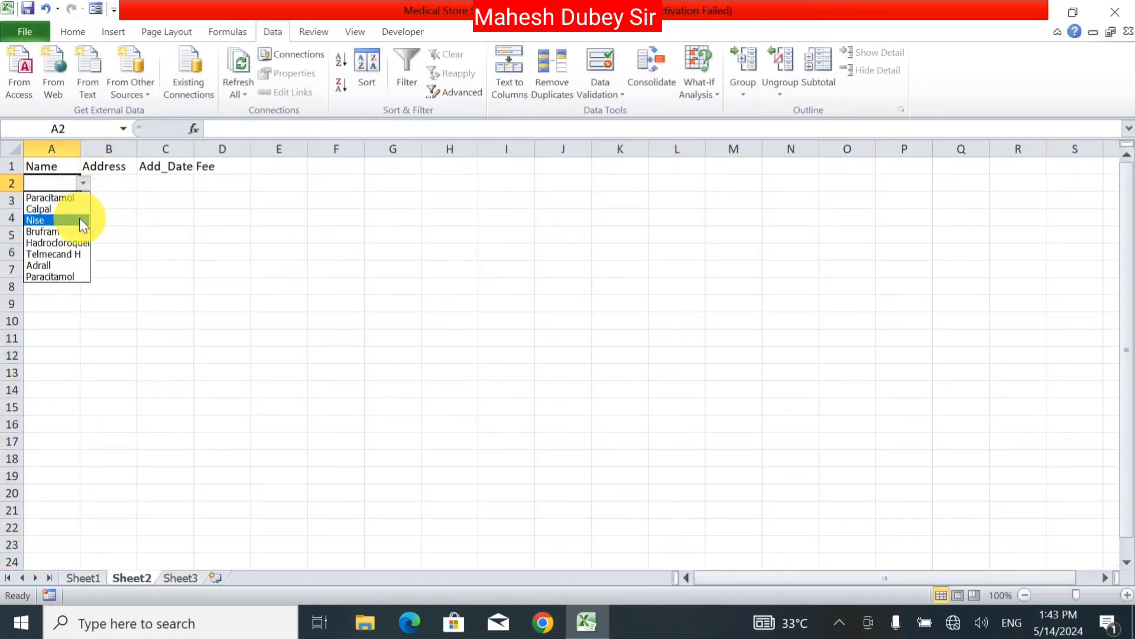
{"action": "key", "text": "Escape"}
{"action": "left_click", "coordinate": [56, 201]}
{"action": "left_click", "coordinate": [83, 201]}
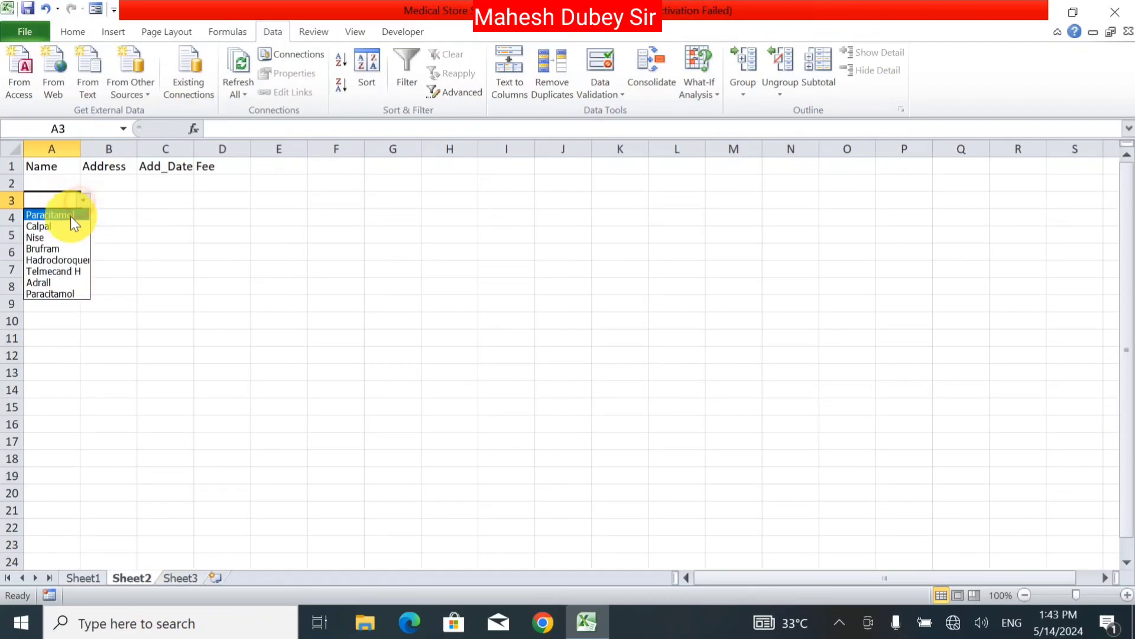
{"action": "left_click", "coordinate": [66, 220]}
Pick Calpal from the dropdown in A2 and autofit column A
{"action": "left_click", "coordinate": [64, 184]}
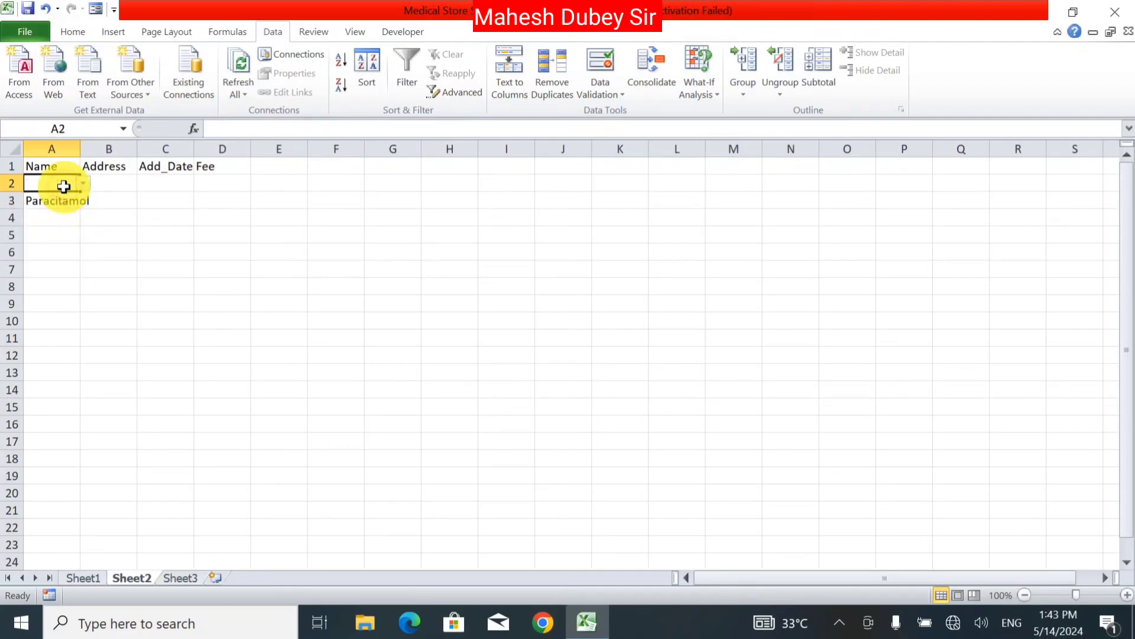
{"action": "left_click", "coordinate": [83, 183]}
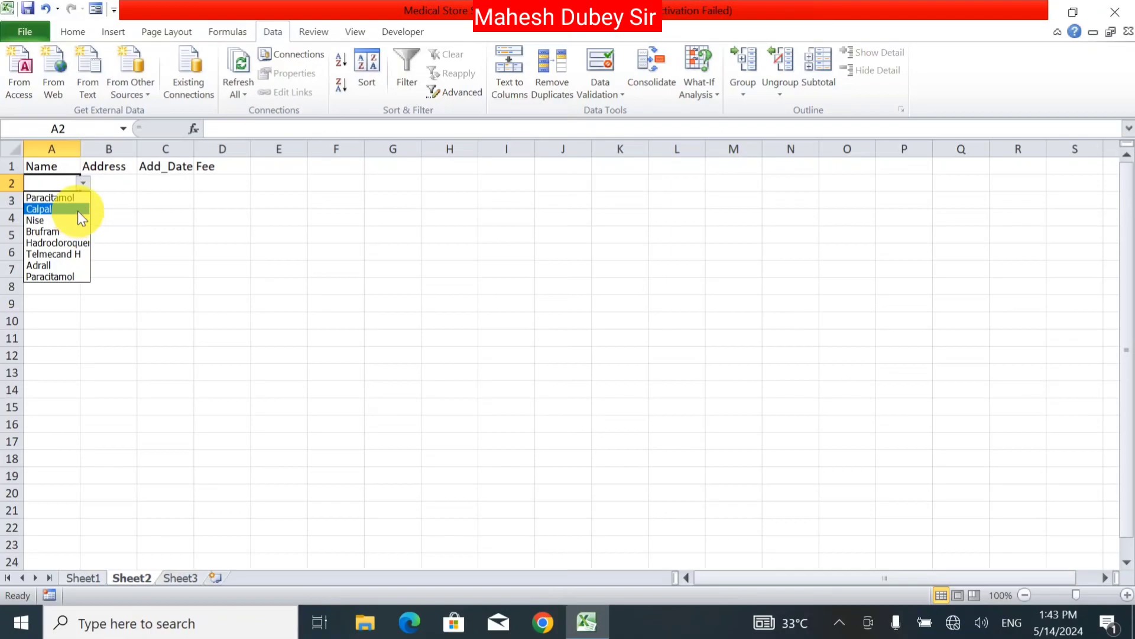
{"action": "left_click", "coordinate": [71, 210]}
{"action": "left_click", "coordinate": [113, 251]}
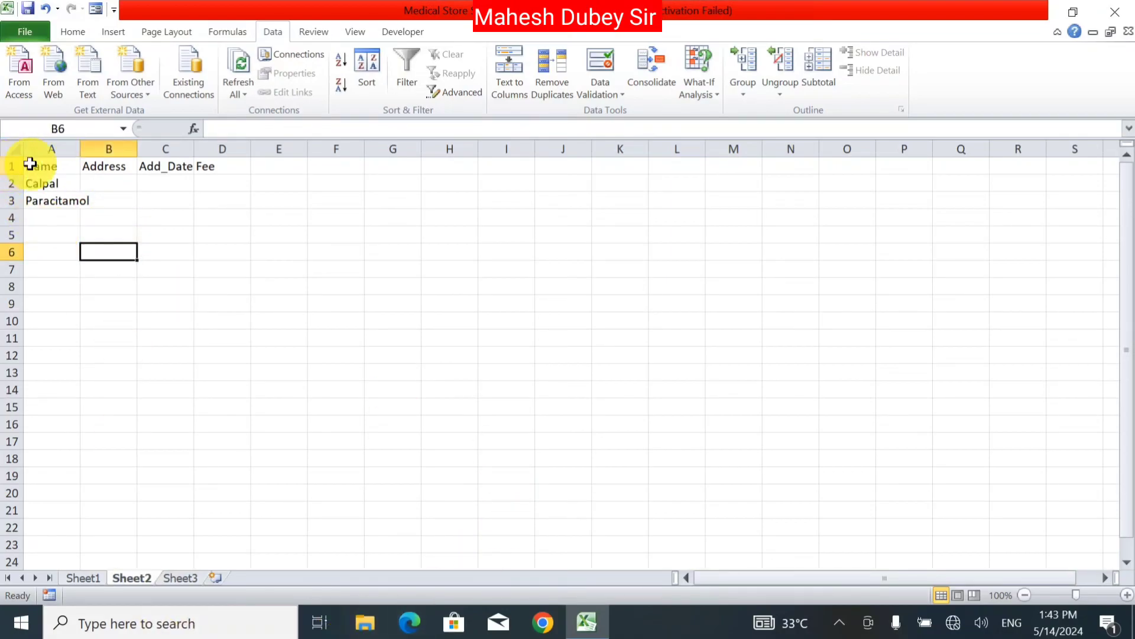
{"action": "double_click", "coordinate": [80, 148]}
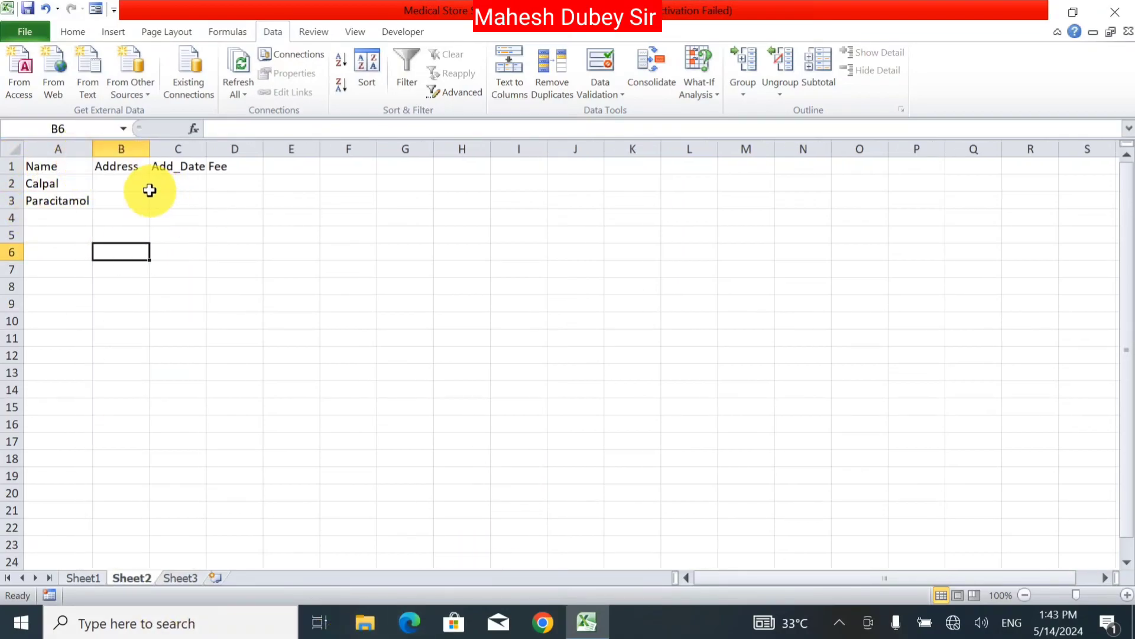
{"action": "left_click", "coordinate": [125, 183]}
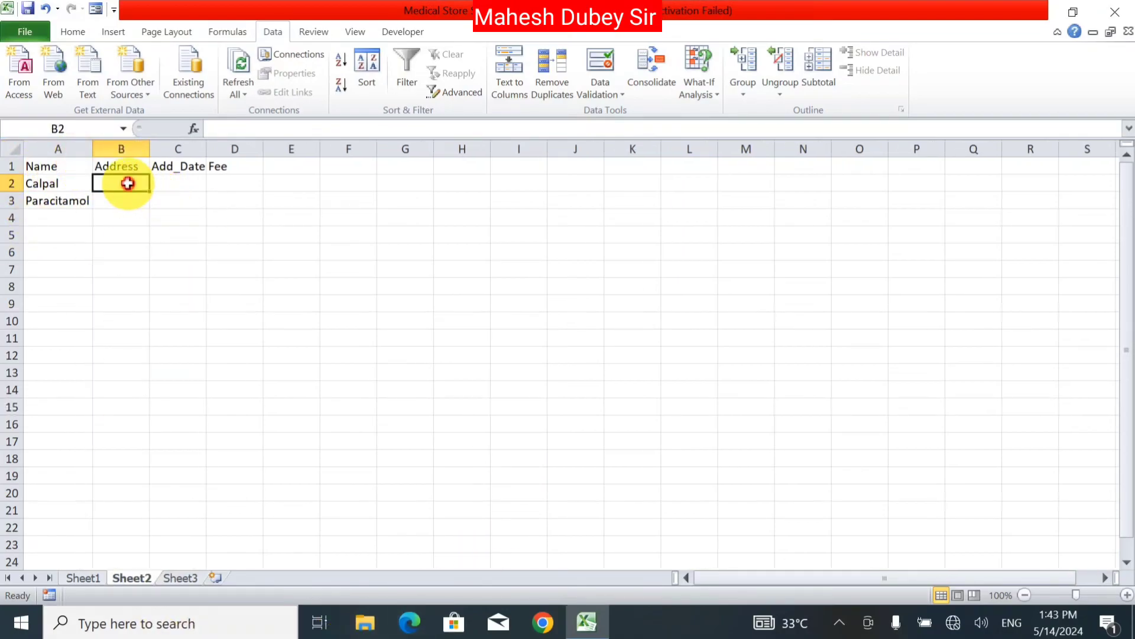
Start a Date 'equal to' rule for B2, then abandon it
{"action": "left_click", "coordinate": [603, 89]}
{"action": "left_click", "coordinate": [536, 111]}
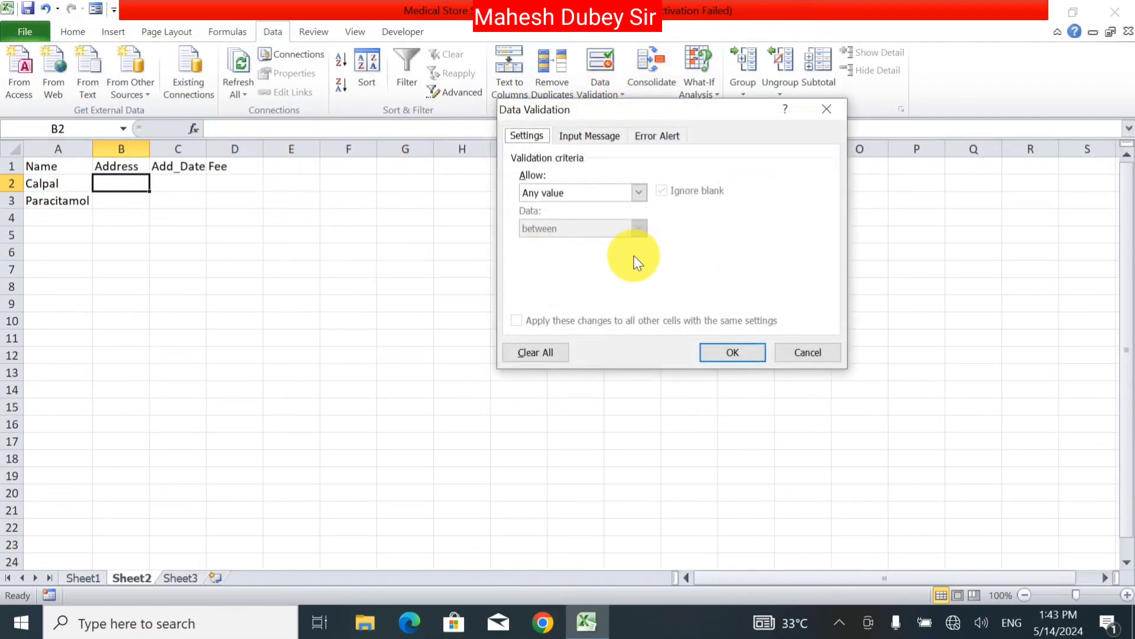
{"action": "left_click", "coordinate": [578, 195]}
{"action": "left_click", "coordinate": [573, 255]}
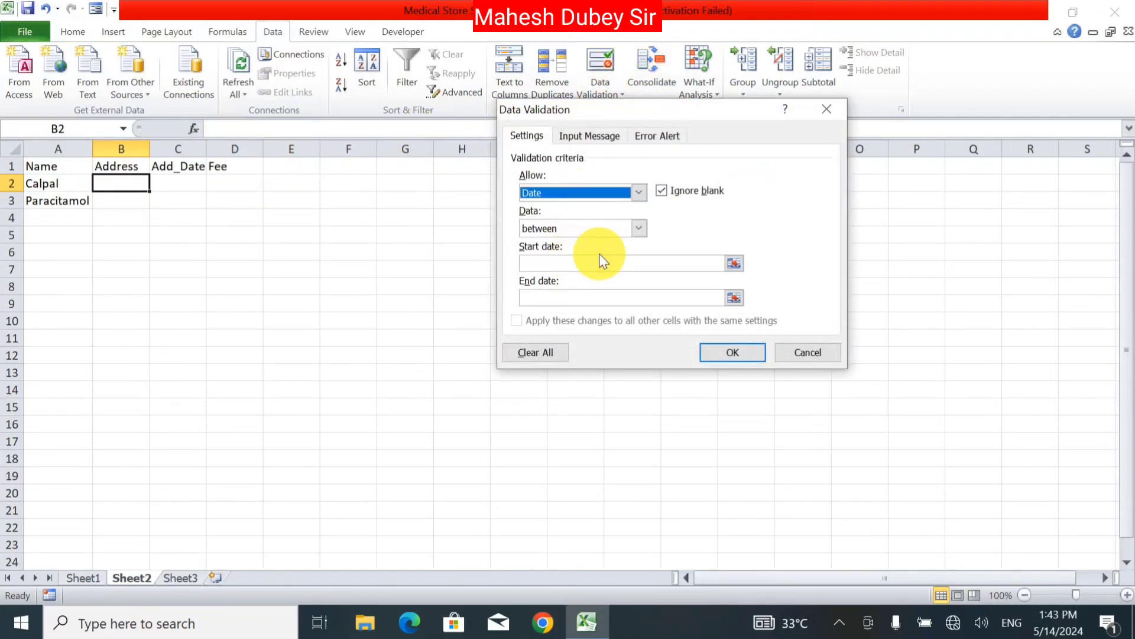
{"action": "left_click", "coordinate": [598, 265]}
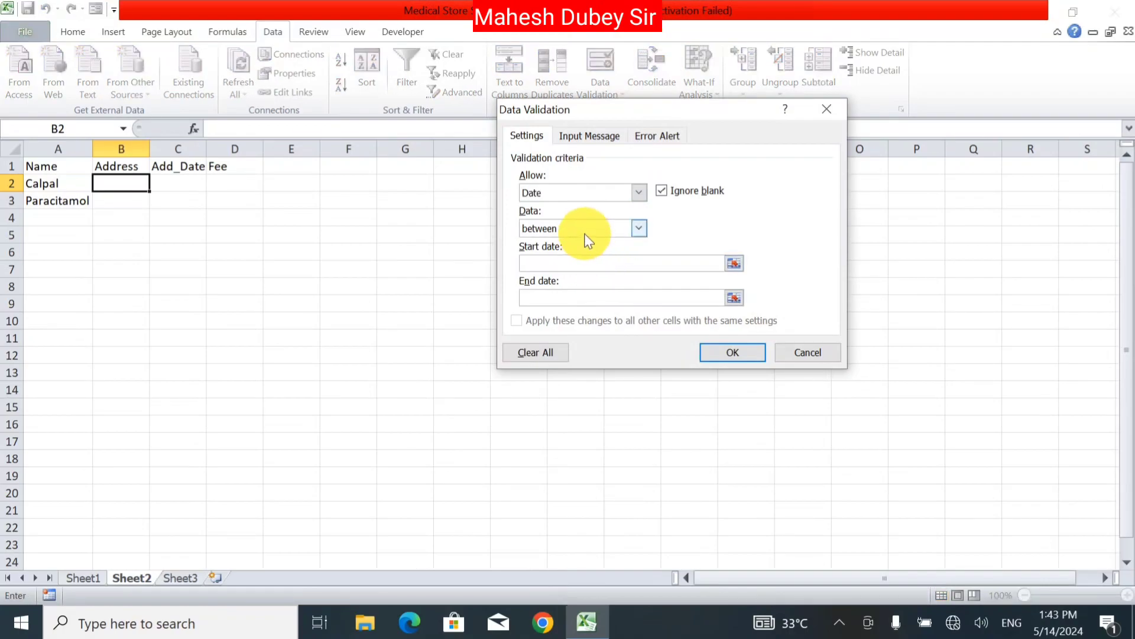
{"action": "left_click", "coordinate": [583, 228]}
{"action": "left_click", "coordinate": [584, 264]}
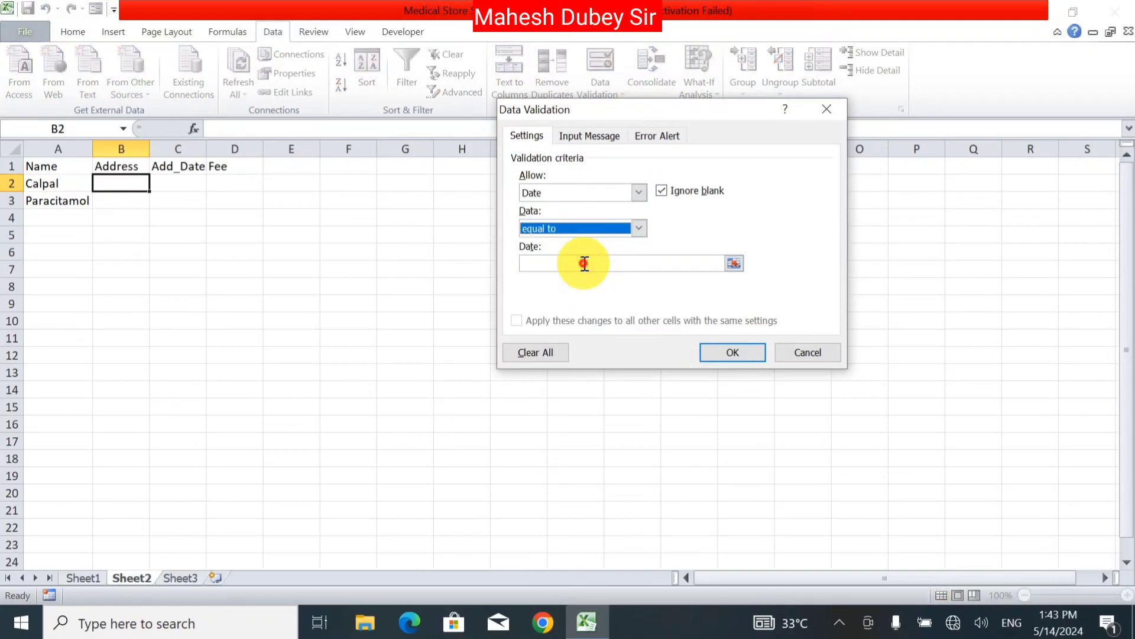
{"action": "left_click", "coordinate": [584, 264]}
{"action": "left_click", "coordinate": [572, 233]}
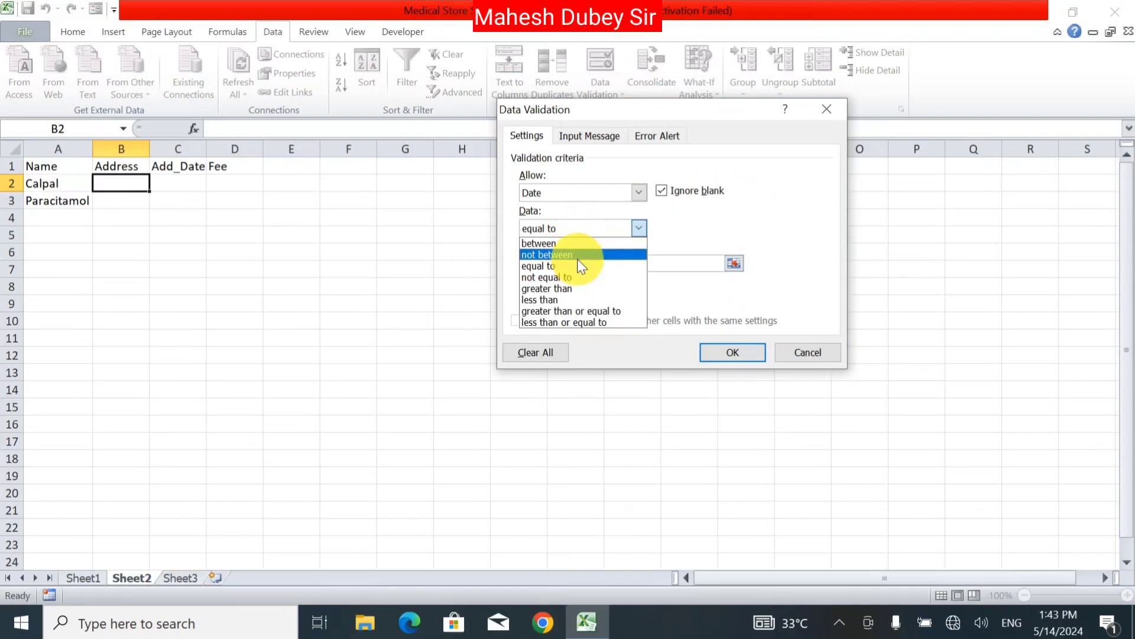
{"action": "left_click", "coordinate": [573, 264]}
{"action": "key", "text": "Escape"}
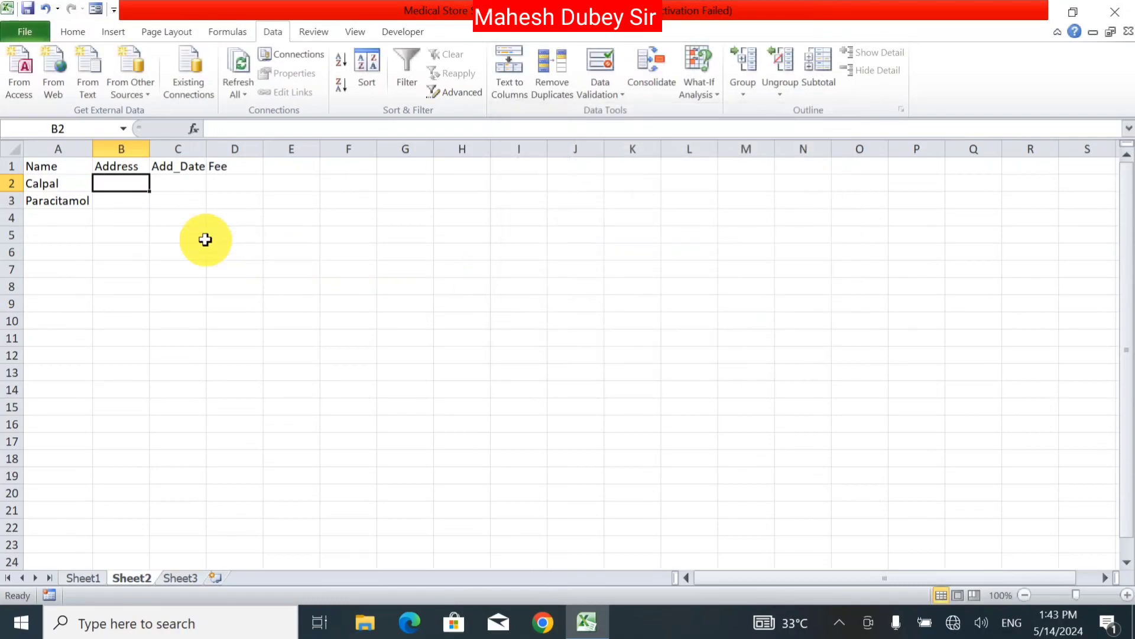
Set C2:C13 validation to Date between 01-05-2024 and 30-05-2024
{"action": "key", "text": "Right"}
{"action": "left_click_drag", "start_coordinate": [177, 184], "coordinate": [177, 373]}
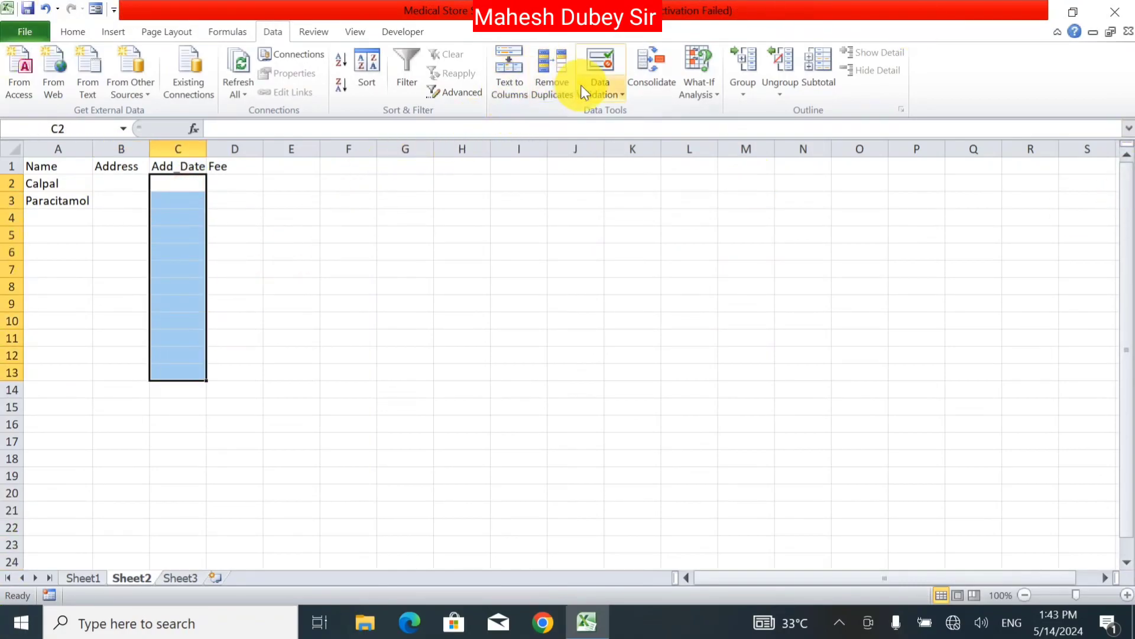
{"action": "left_click", "coordinate": [615, 94]}
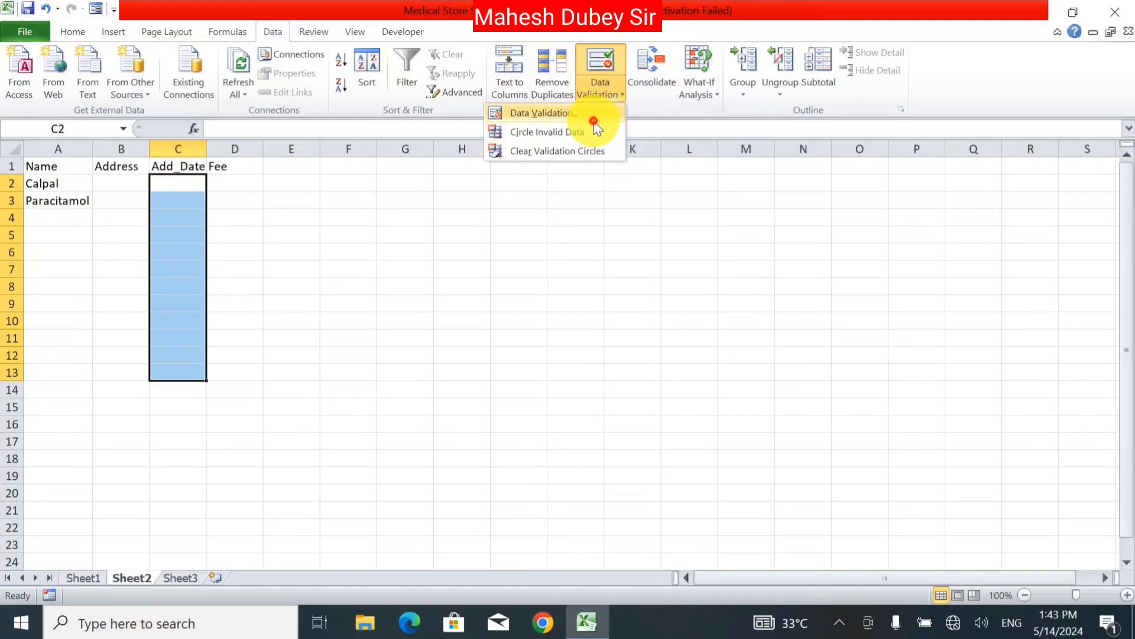
{"action": "left_click", "coordinate": [593, 118]}
{"action": "left_click", "coordinate": [602, 198]}
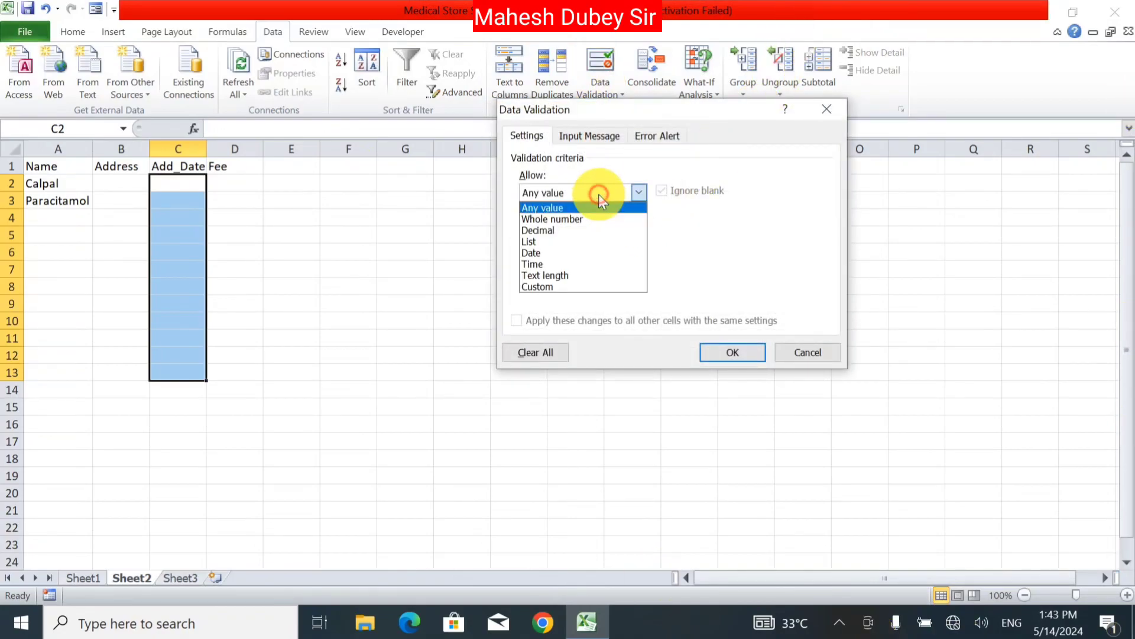
{"action": "left_click", "coordinate": [606, 257]}
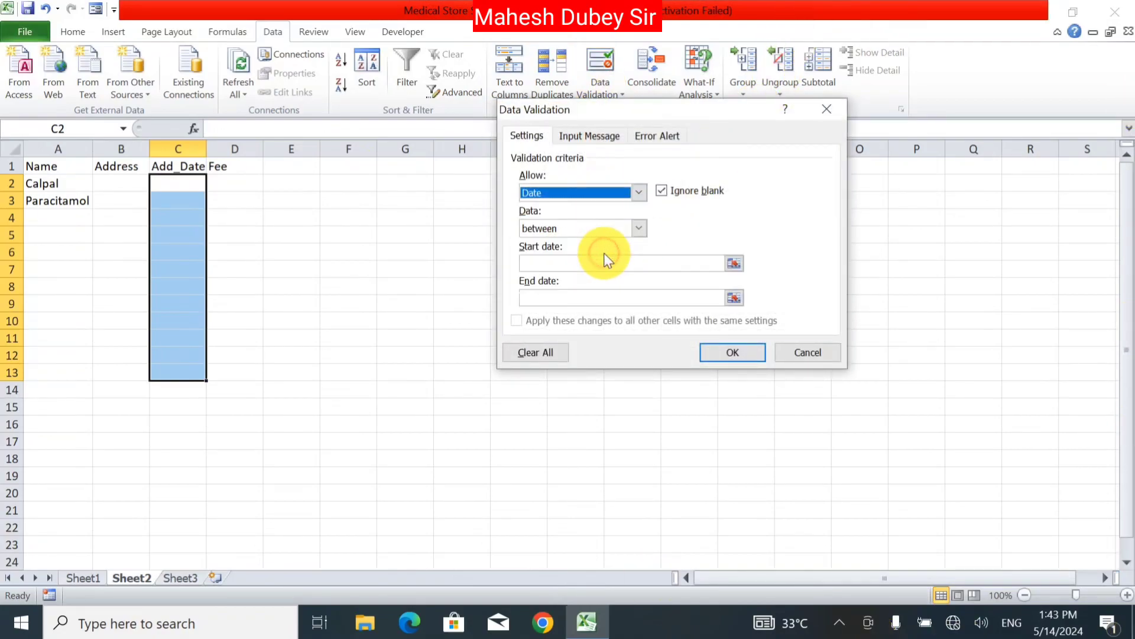
{"action": "left_click", "coordinate": [579, 264]}
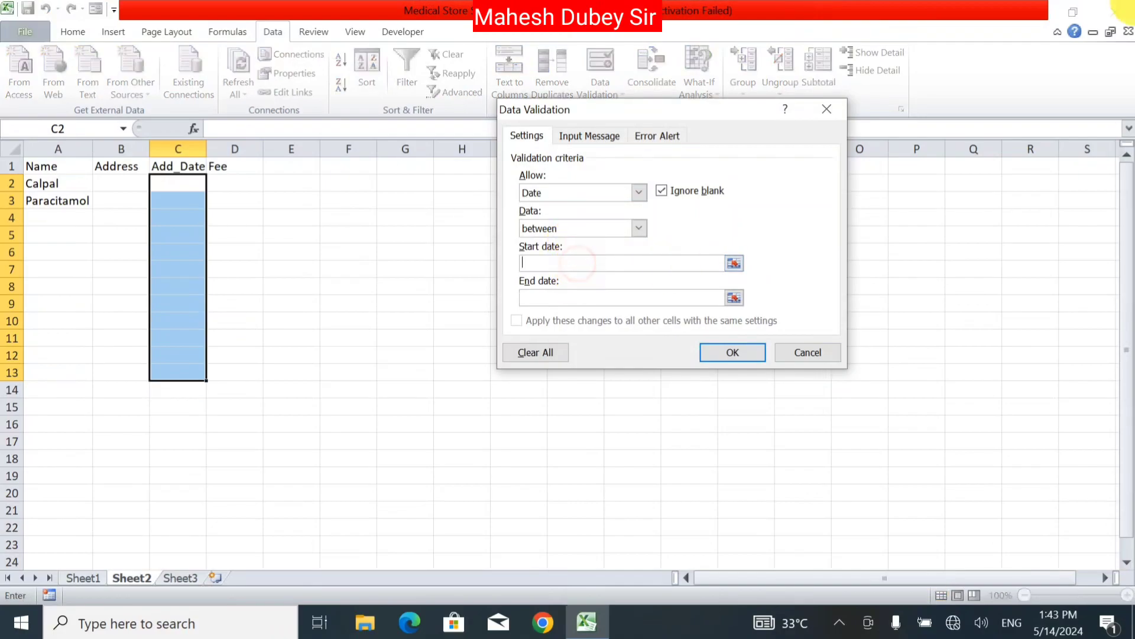
{"action": "type", "text": "01-05-2024"}
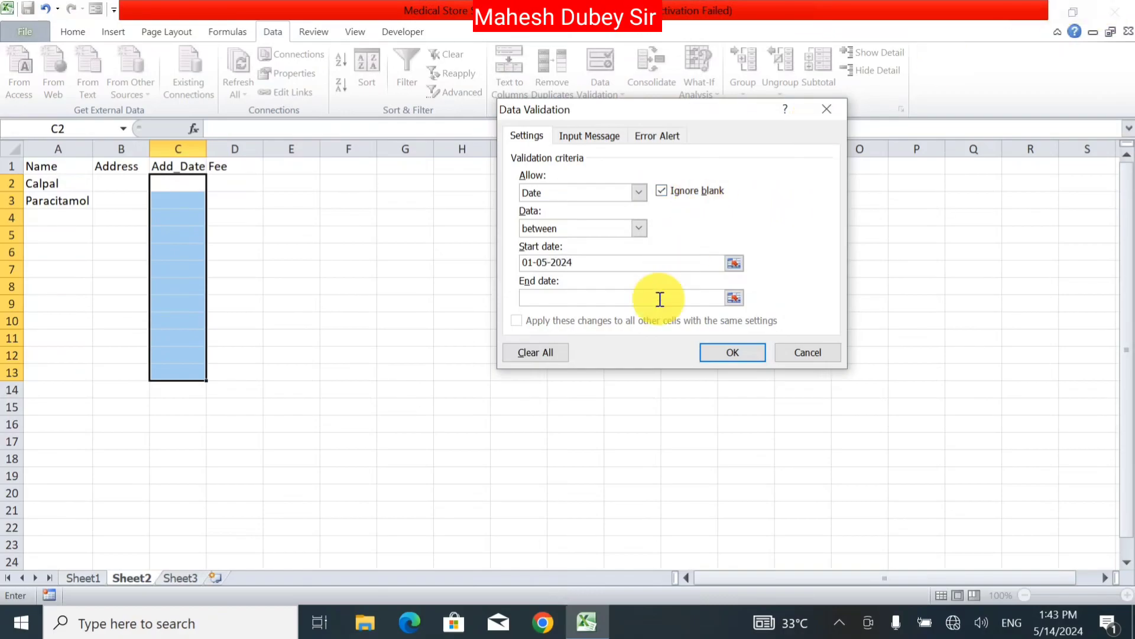
{"action": "left_click", "coordinate": [653, 297]}
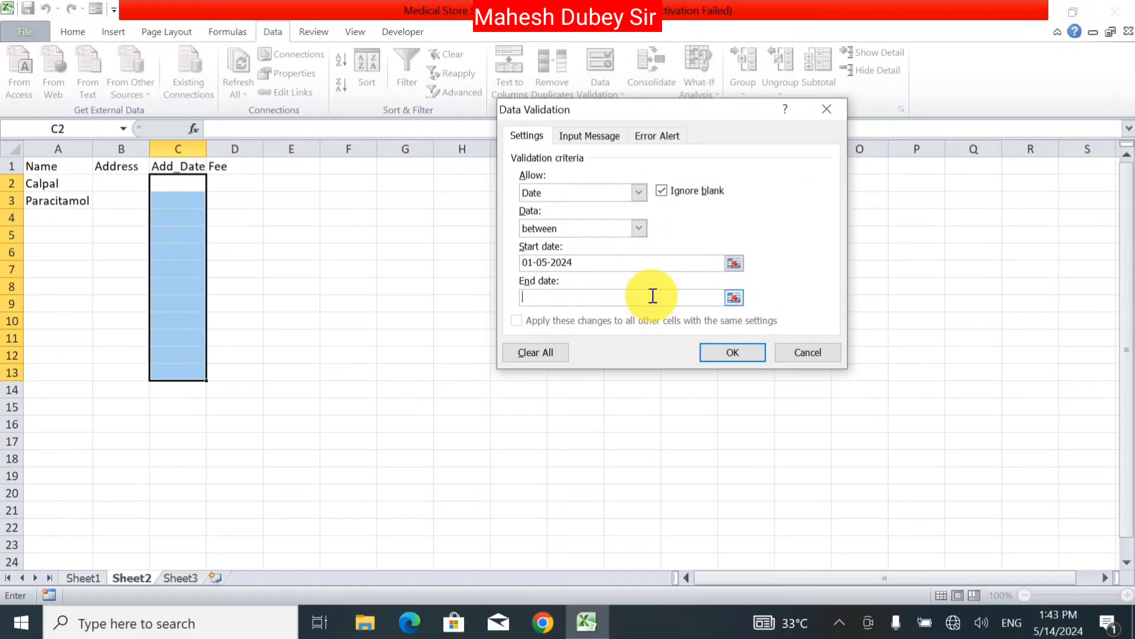
{"action": "type", "text": "30-05-2024"}
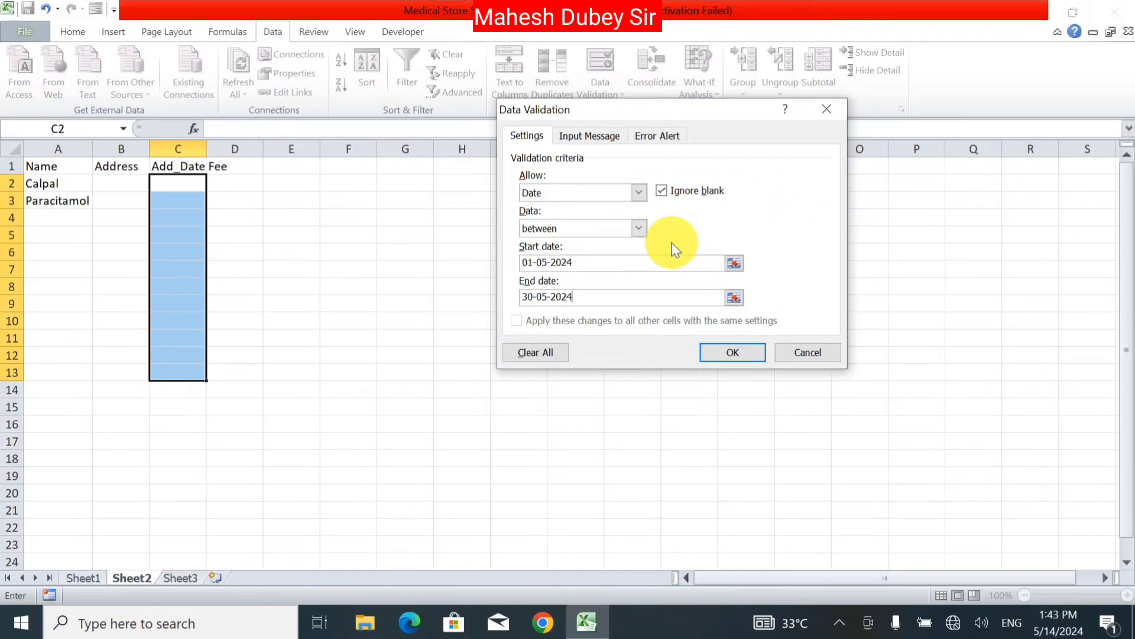
Dismiss the invalid end-date warning and re-enter the range as 05-01-2024 to 05-30-2024
{"action": "left_click", "coordinate": [726, 353]}
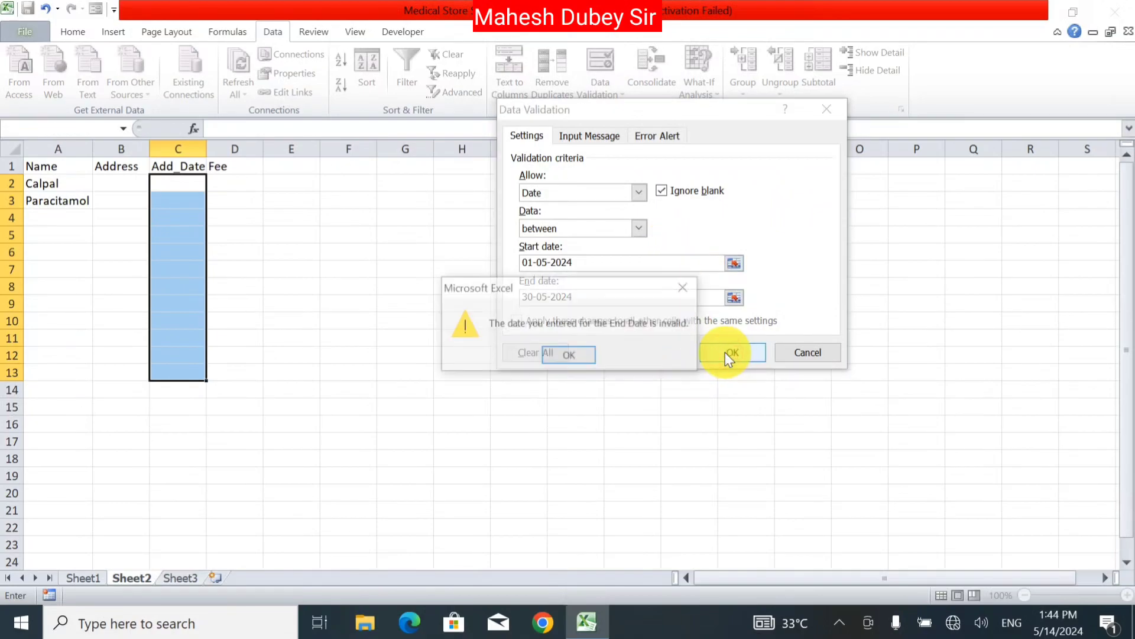
{"action": "left_click", "coordinate": [582, 354]}
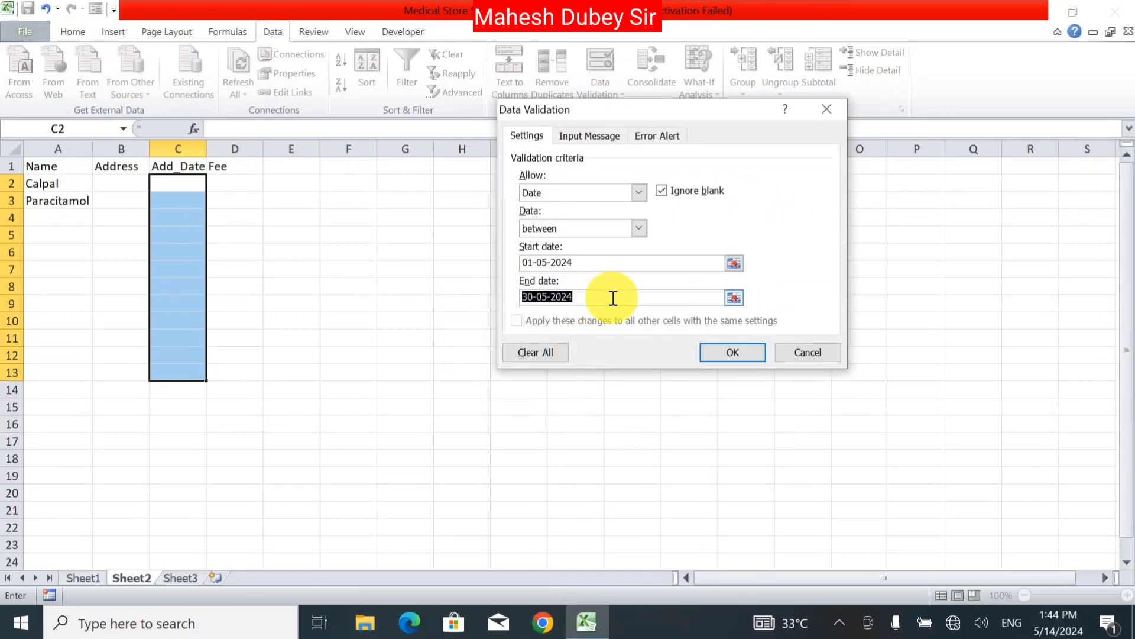
{"action": "left_click", "coordinate": [528, 300]}
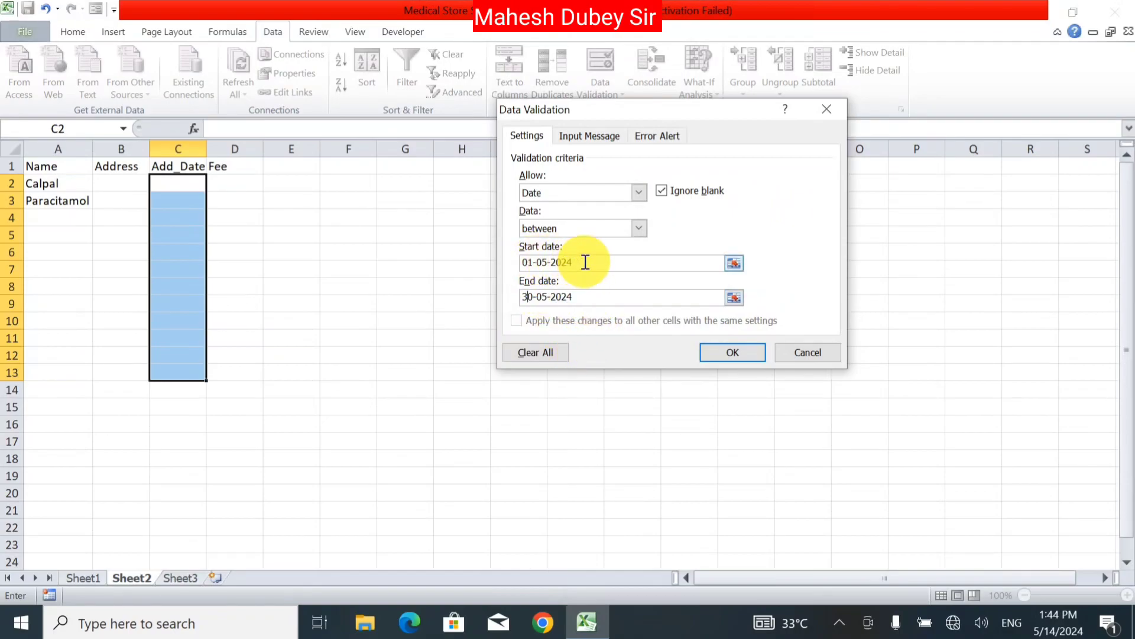
{"action": "left_click_drag", "start_coordinate": [586, 262], "coordinate": [522, 262]}
{"action": "type", "text": "05-"}
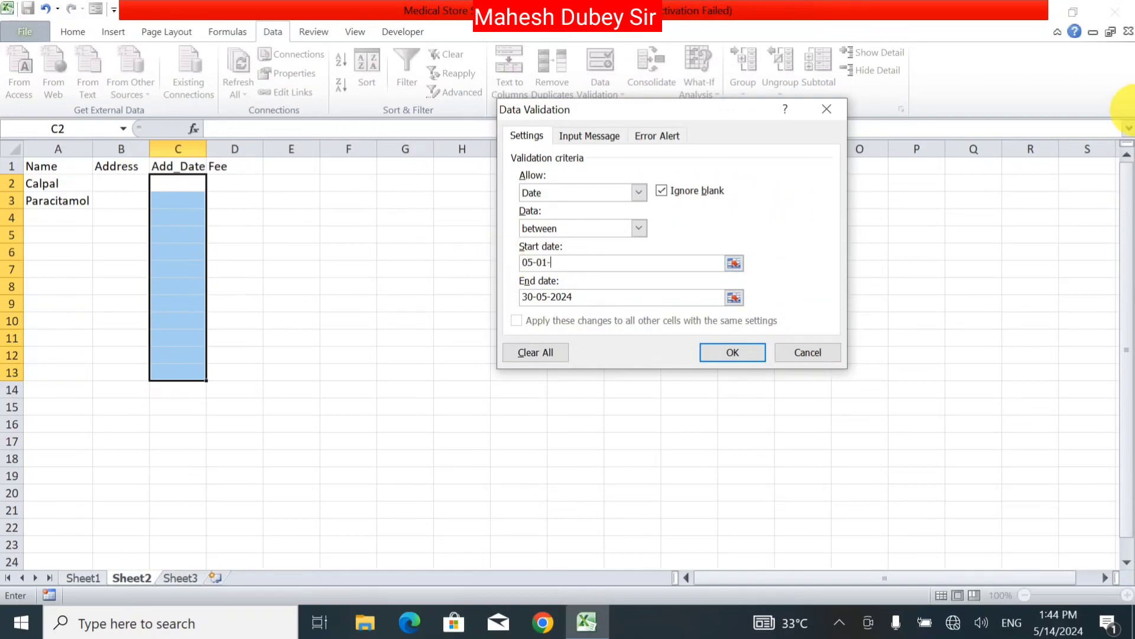
{"action": "key", "text": "Tab"}
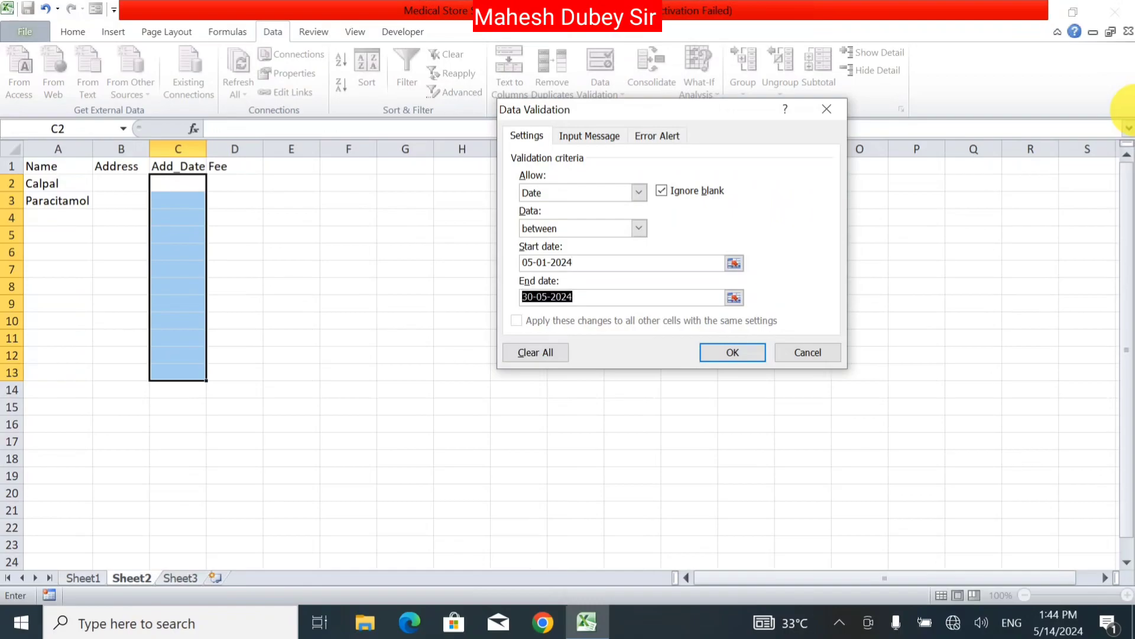
{"action": "type", "text": "05-"}
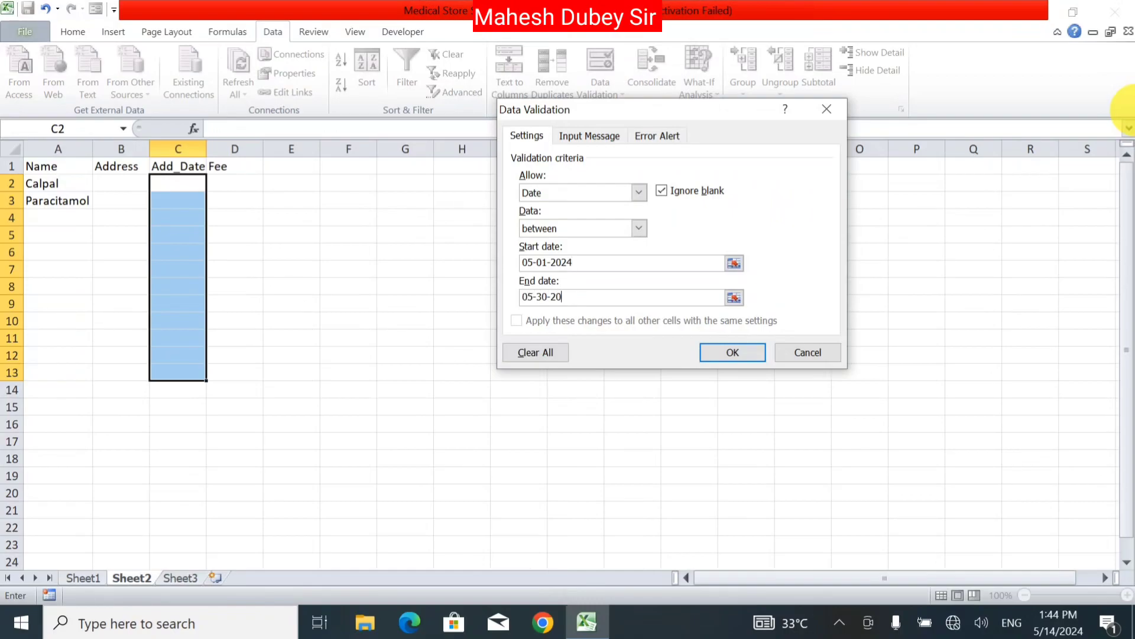
{"action": "key", "text": "Return"}
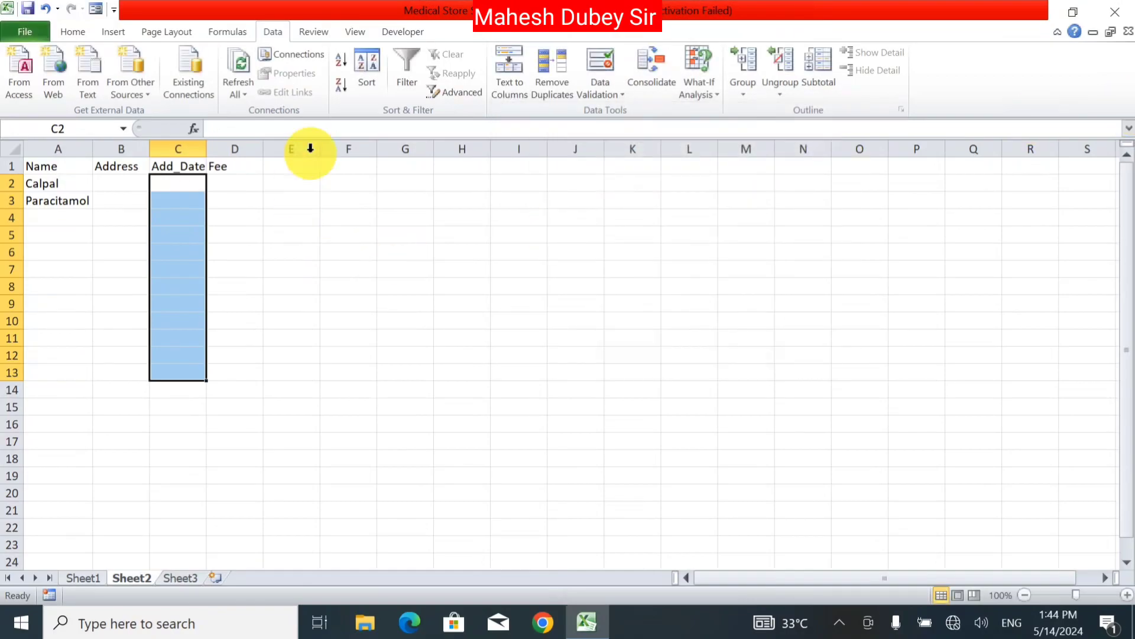
Confirm that C2 rejects 01-04-2024 and 01-06-2024
{"action": "left_click", "coordinate": [177, 186]}
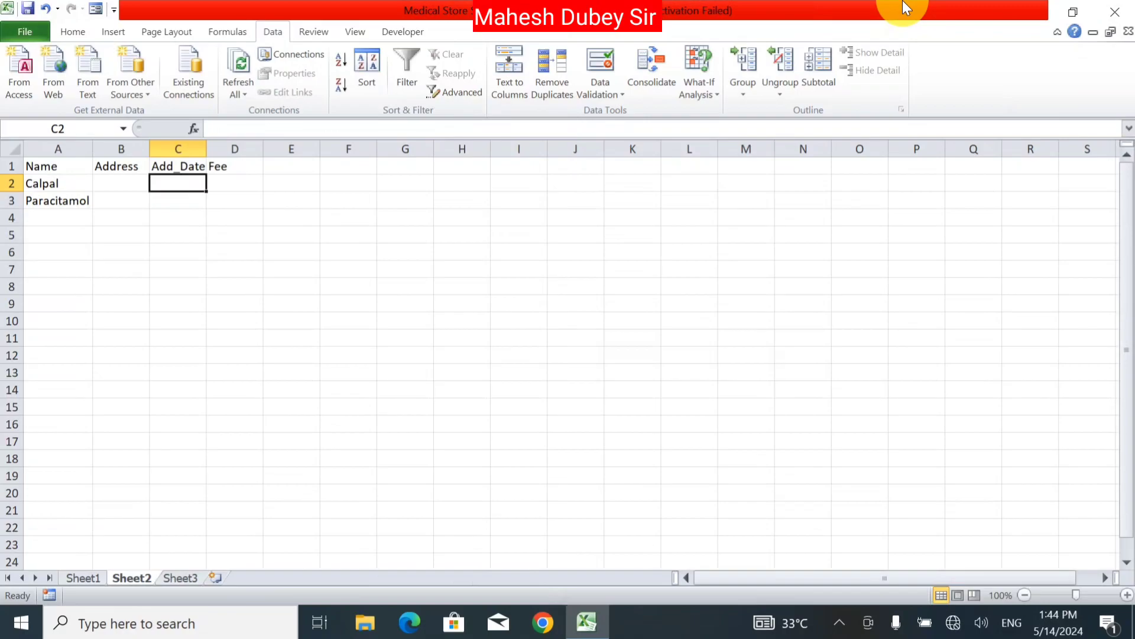
{"action": "type", "text": "01-0"}
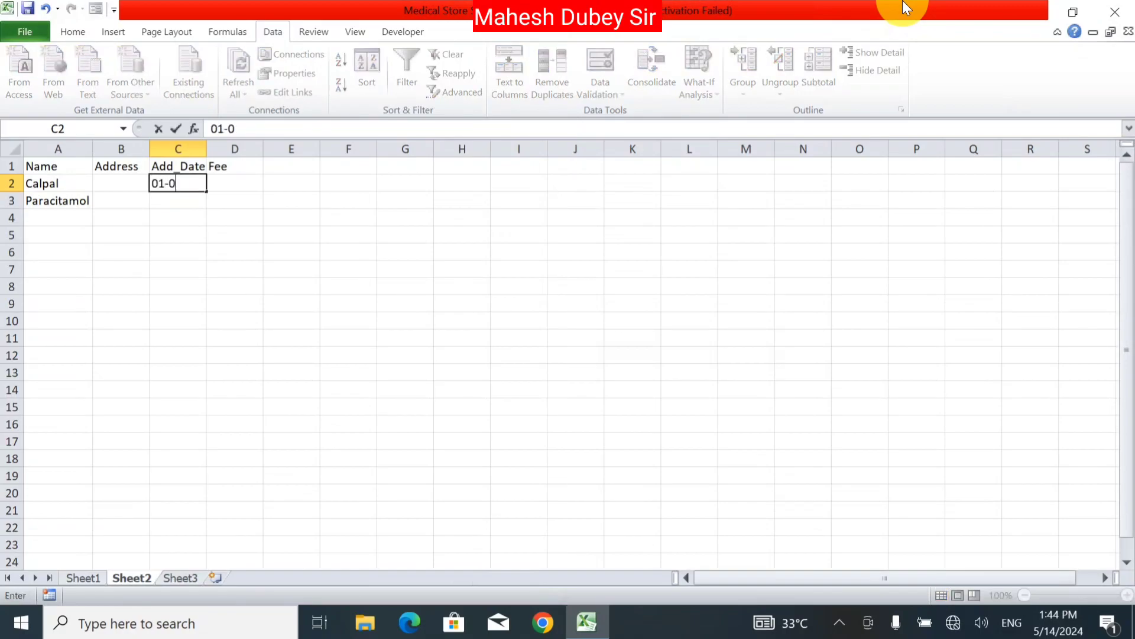
{"action": "type", "text": "4-202"}
{"action": "type", "text": "4"}
{"action": "key", "text": "Return"}
{"action": "key", "text": "Return"}
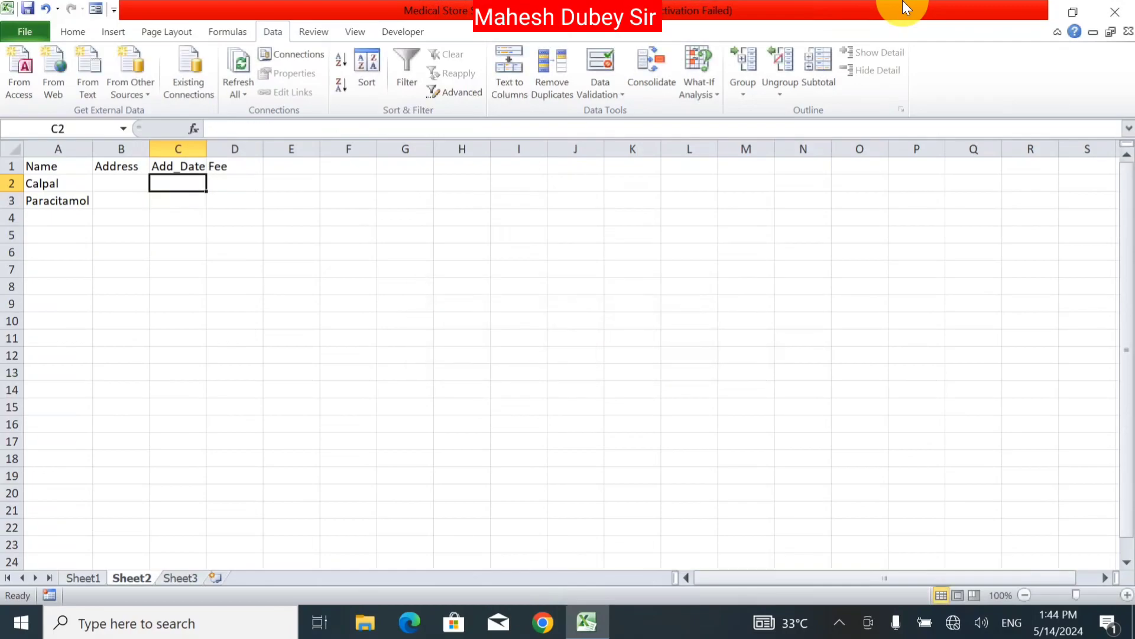
{"action": "type", "text": "01-"}
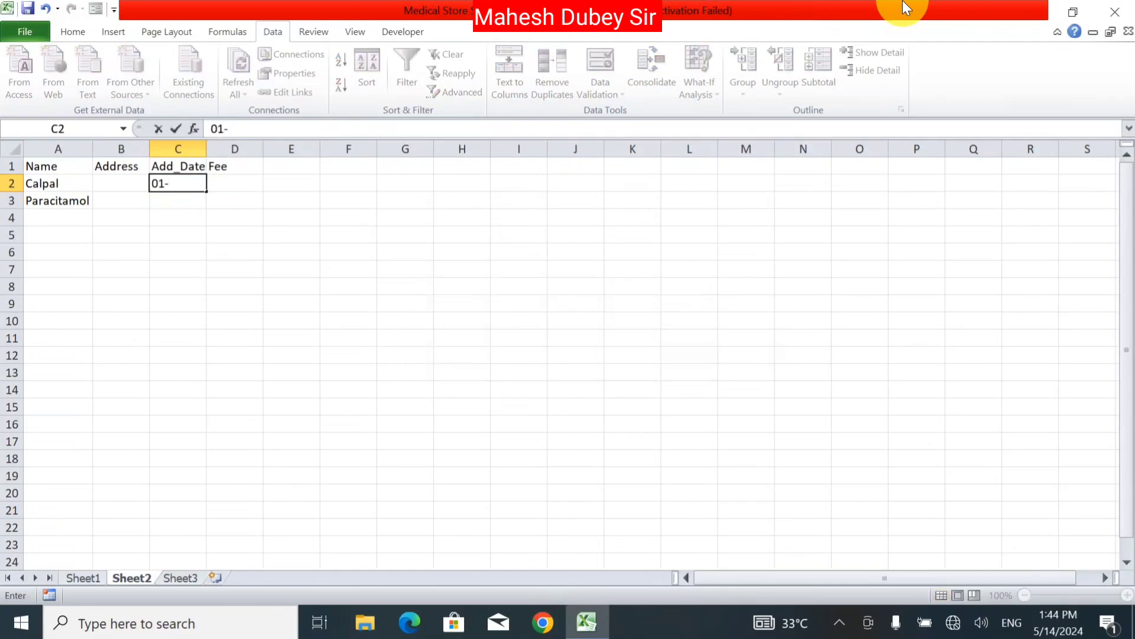
{"action": "type", "text": "06-202"}
{"action": "type", "text": "4"}
{"action": "key", "text": "Return"}
{"action": "key", "text": "Escape"}
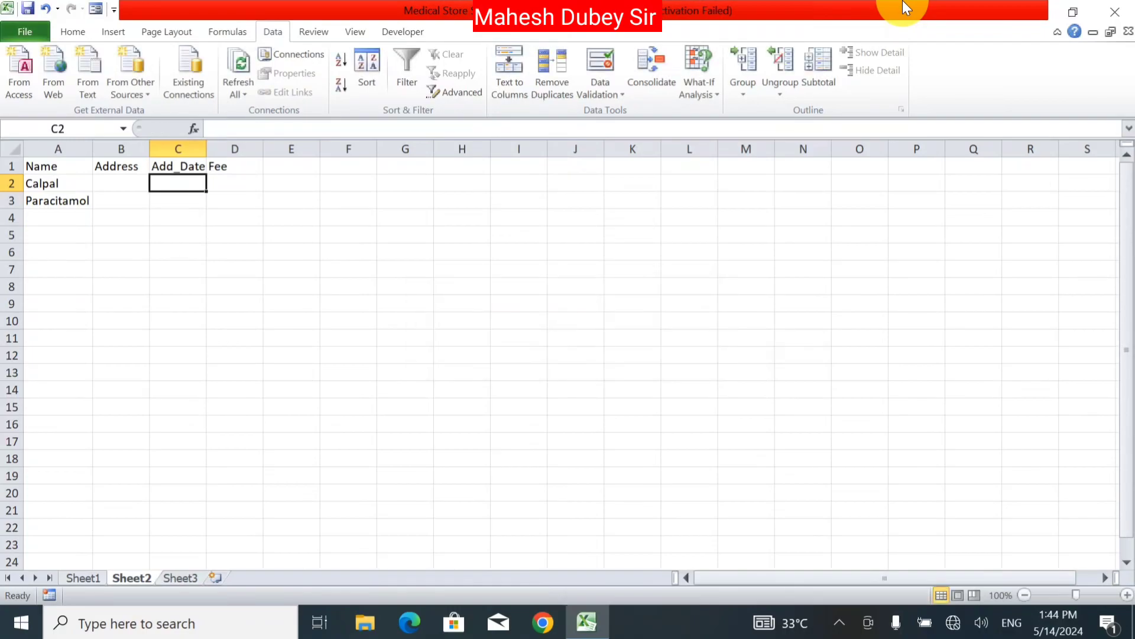
Enter 05-06-2024 in C2, which is accepted as 5/6/2024
{"action": "type", "text": "06"}
{"action": "key", "text": "BackSpace"}
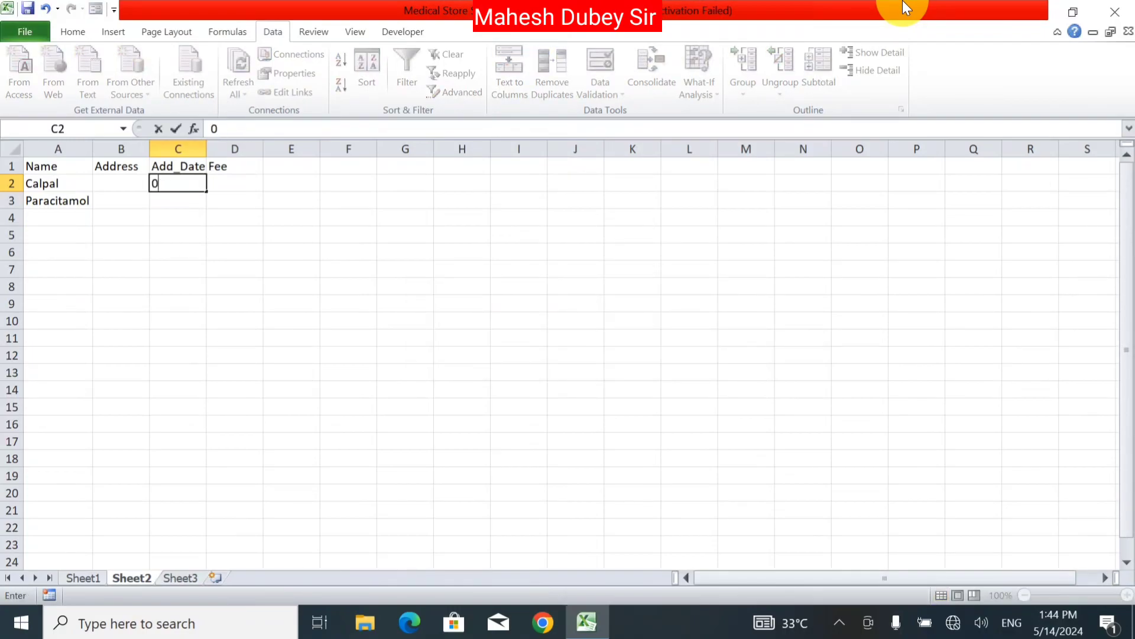
{"action": "type", "text": "5-06-"}
{"action": "type", "text": "2024"}
{"action": "key", "text": "Return"}
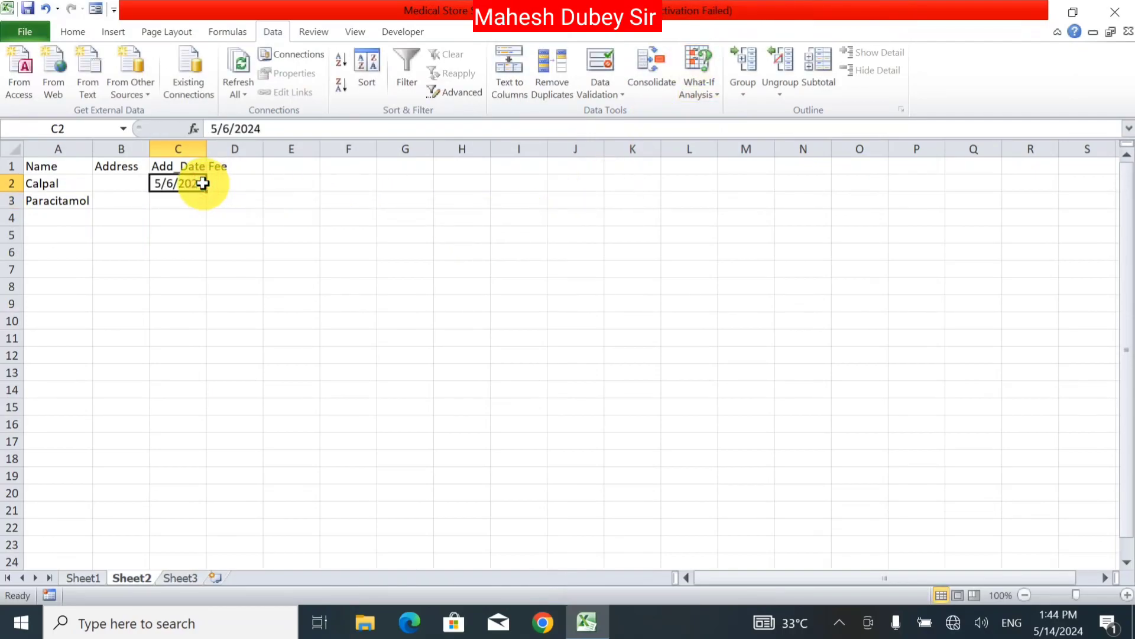
{"action": "left_click_drag", "start_coordinate": [195, 182], "coordinate": [208, 198]}
{"action": "left_click", "coordinate": [284, 218]}
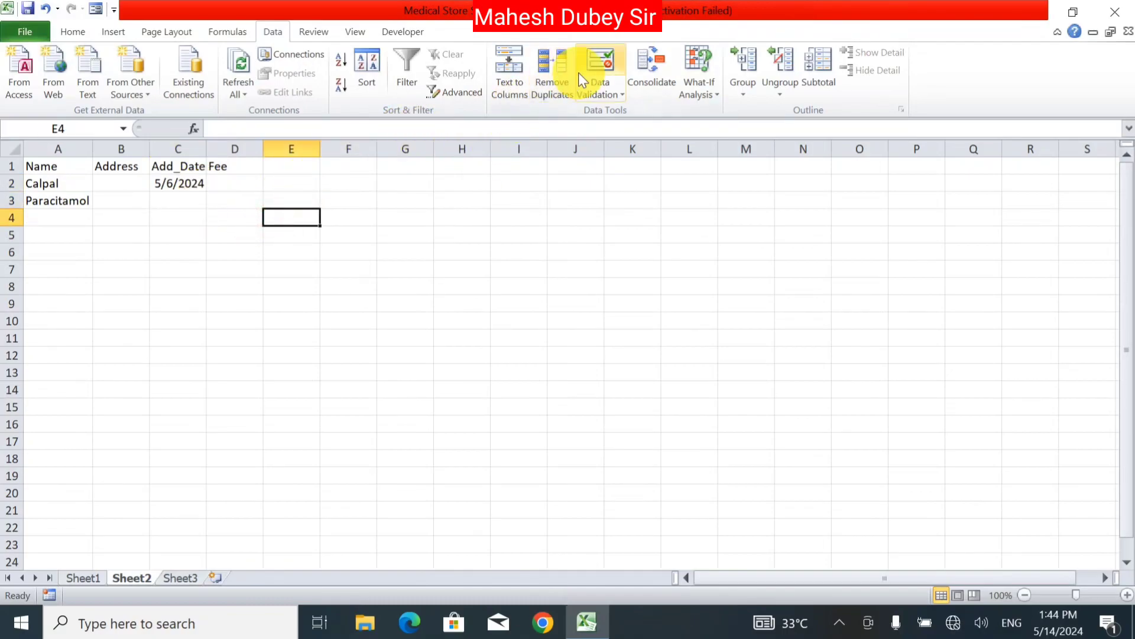
Set E4's validation to Whole number, equal to, after backing out of a Custom formula
{"action": "left_click", "coordinate": [594, 93]}
{"action": "left_click", "coordinate": [593, 108]}
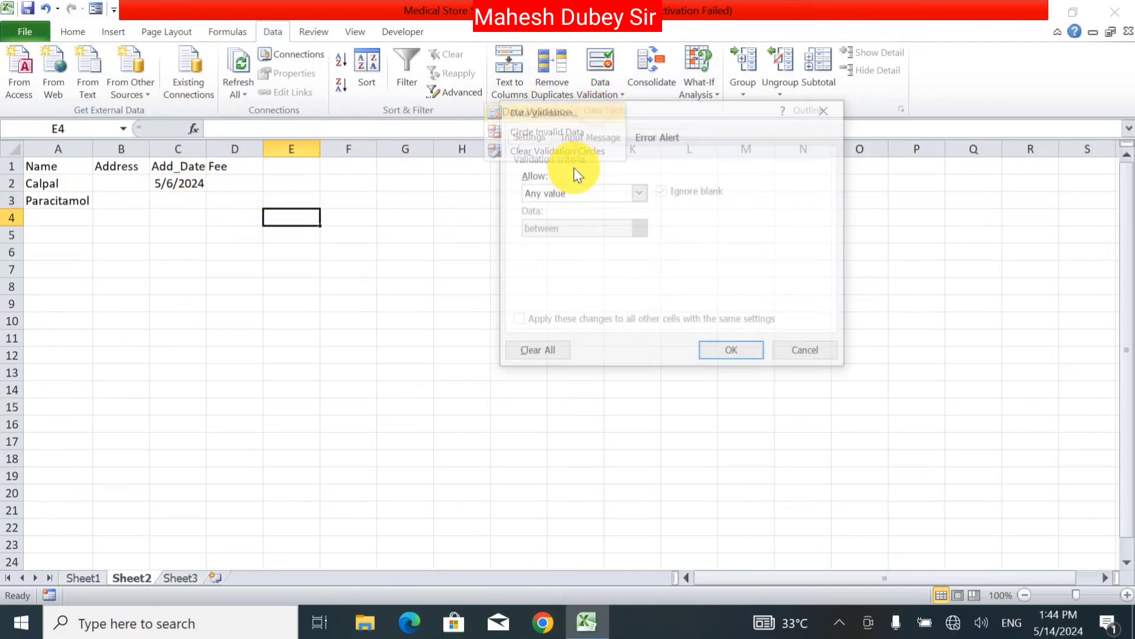
{"action": "left_click", "coordinate": [622, 193]}
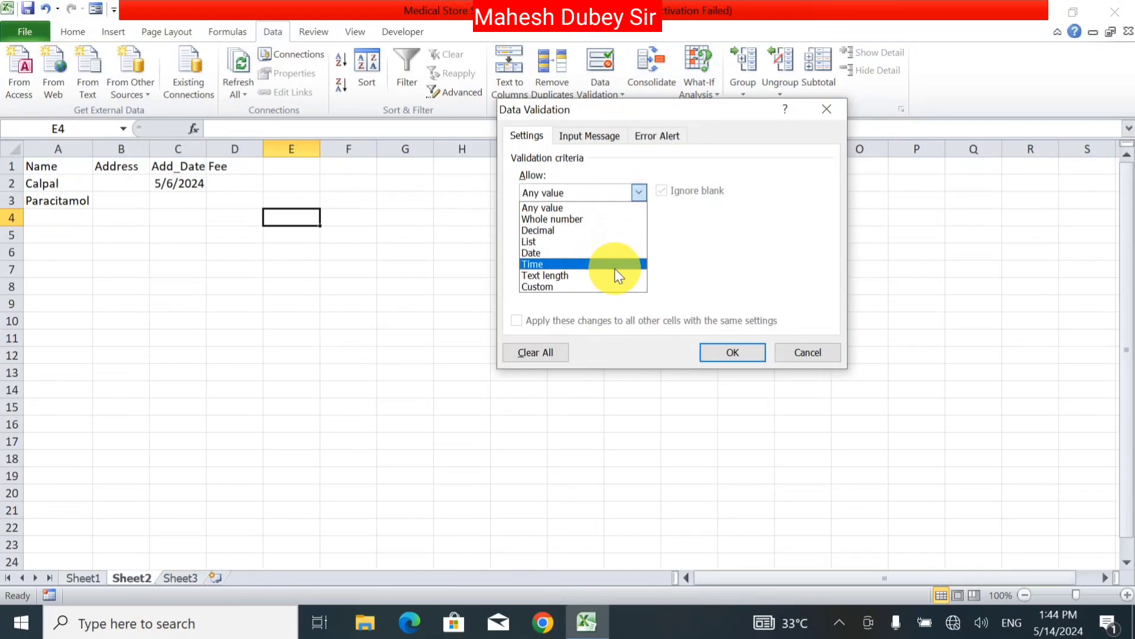
{"action": "left_click", "coordinate": [580, 287]}
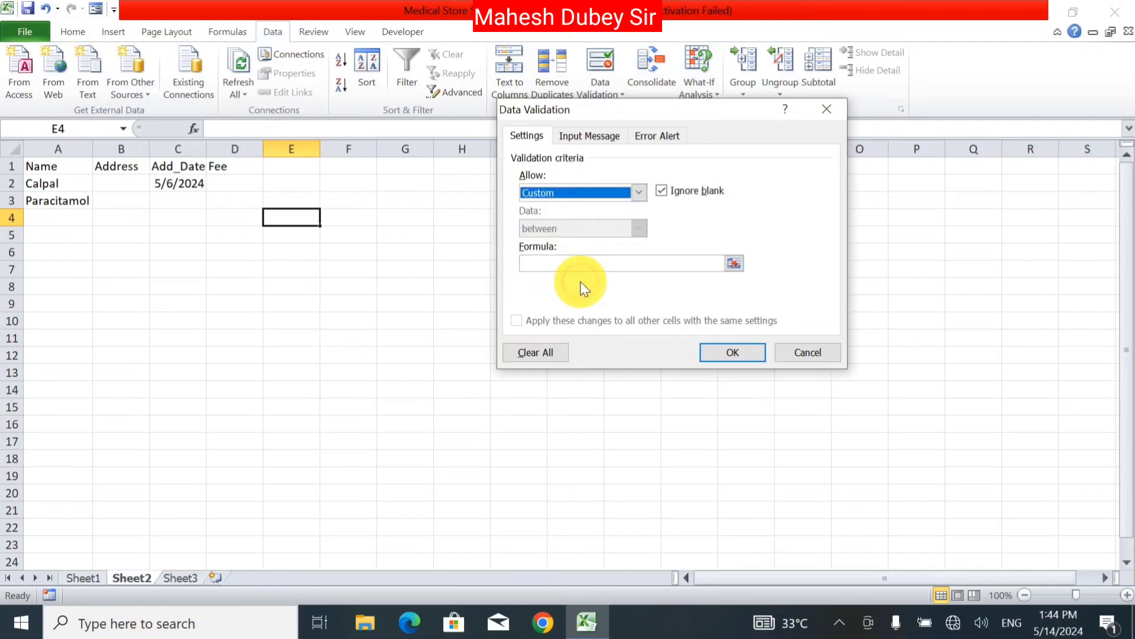
{"action": "left_click", "coordinate": [585, 258]}
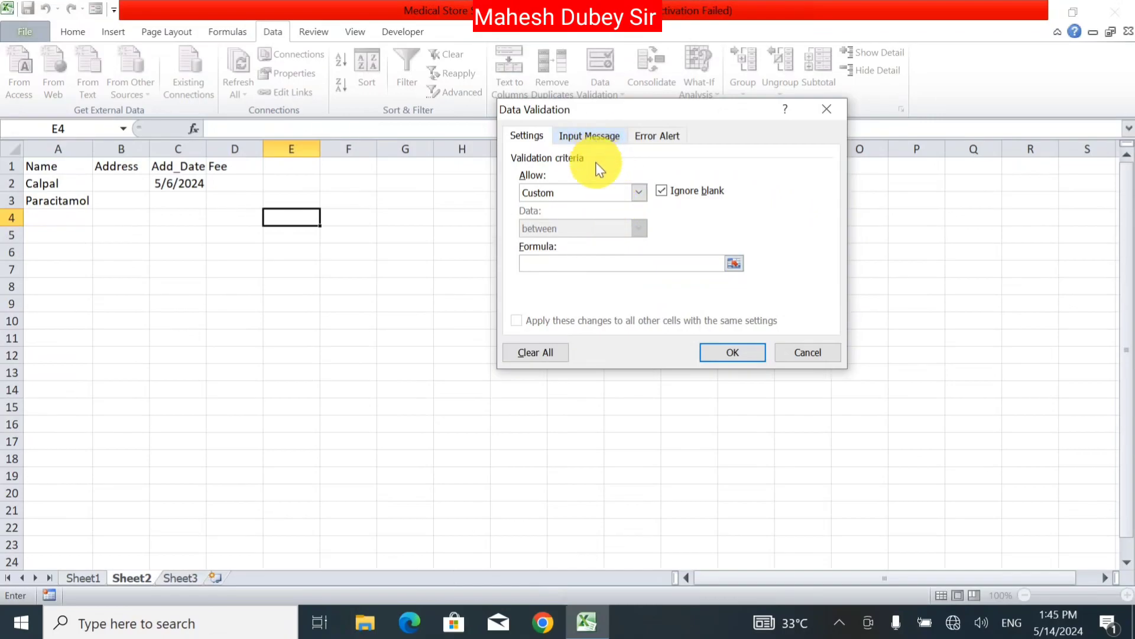
{"action": "left_click", "coordinate": [594, 136]}
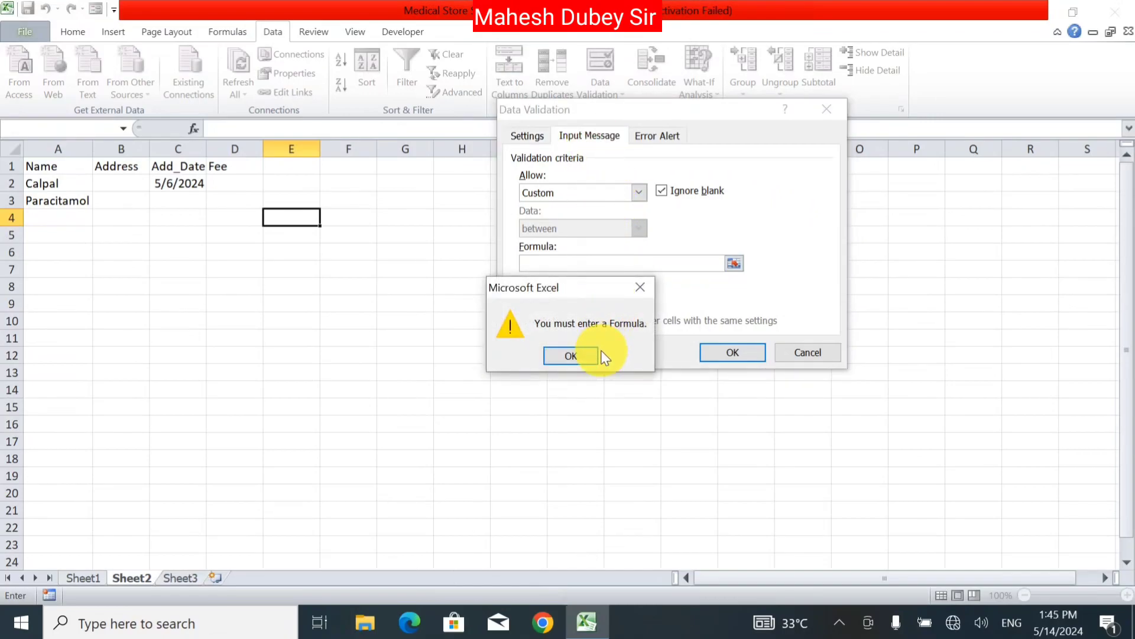
{"action": "key", "text": "Return"}
{"action": "left_click", "coordinate": [558, 195]}
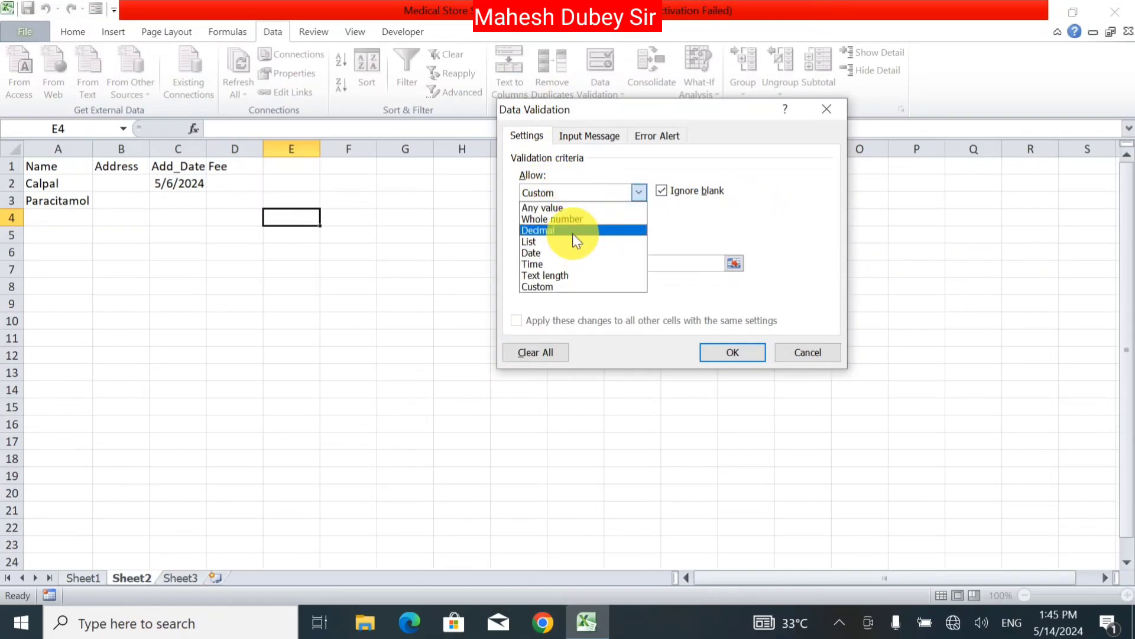
{"action": "left_click", "coordinate": [569, 220]}
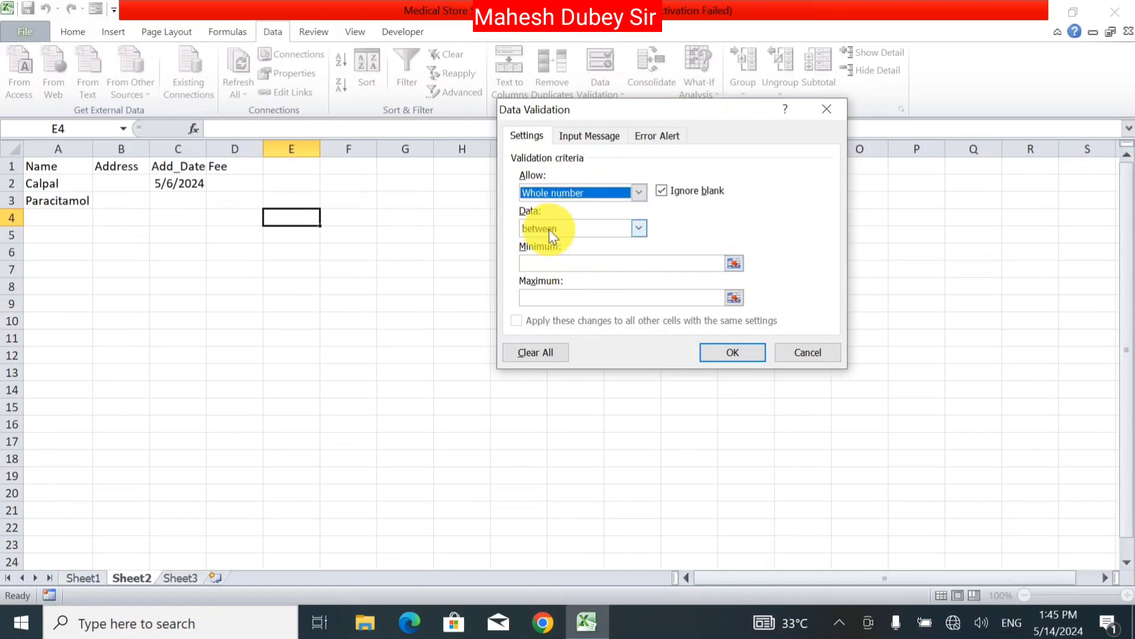
{"action": "left_click", "coordinate": [549, 230]}
{"action": "left_click", "coordinate": [559, 267]}
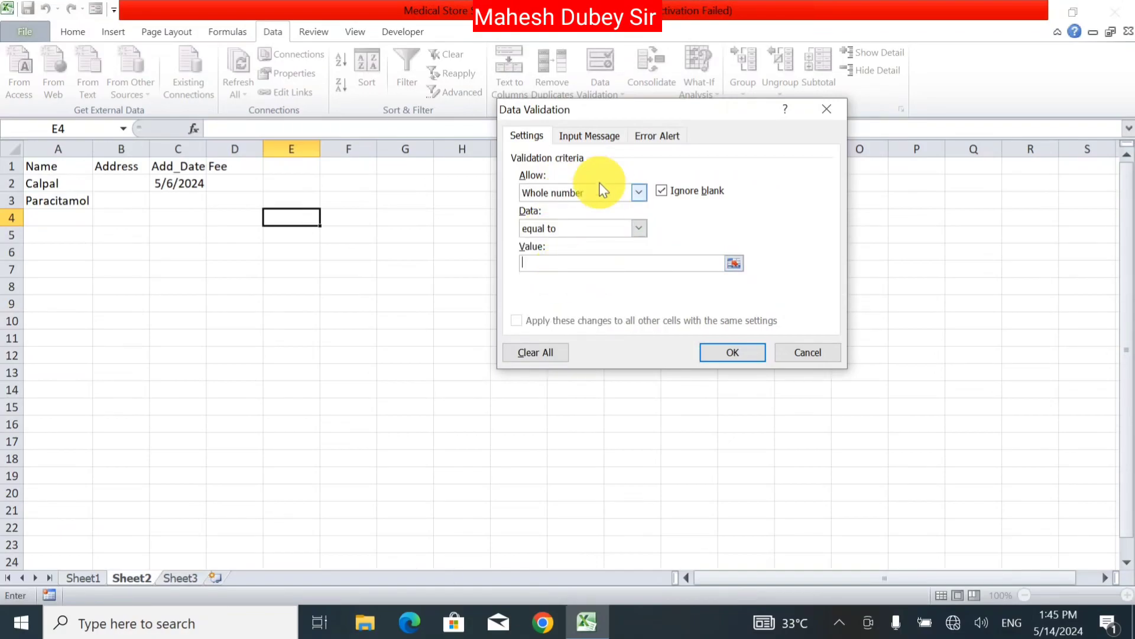
Give E4 an input message titled 'Error' reading 'Only Number of 10' and apply it
{"action": "type", "text": "30"}
{"action": "left_click", "coordinate": [590, 135]}
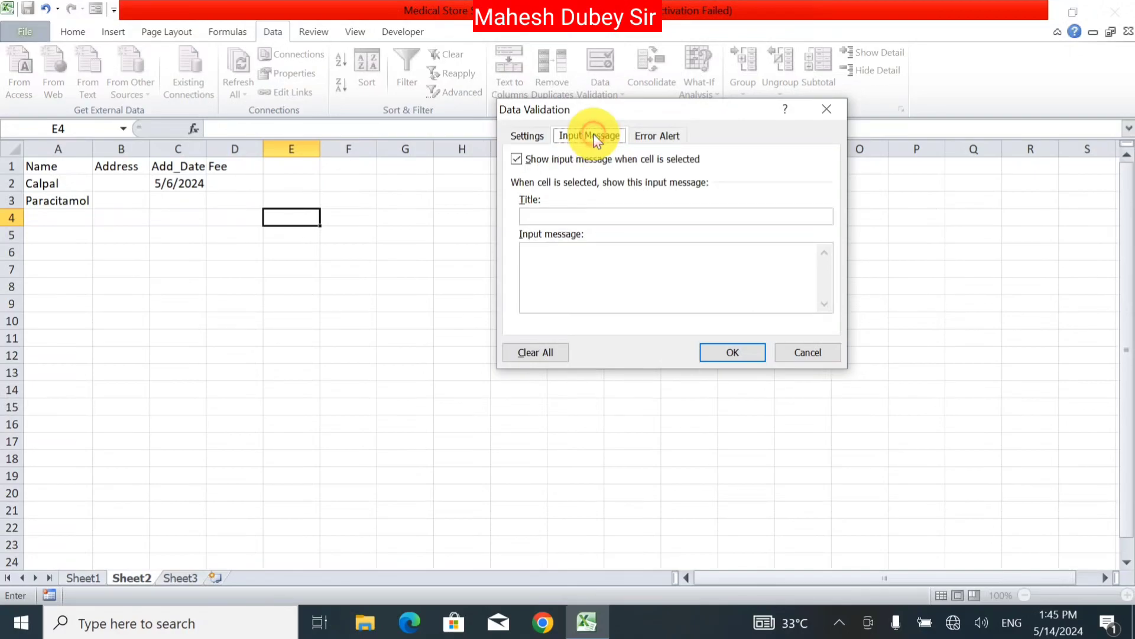
{"action": "left_click", "coordinate": [609, 272]}
{"action": "left_click", "coordinate": [556, 217]}
{"action": "type", "text": "Error"}
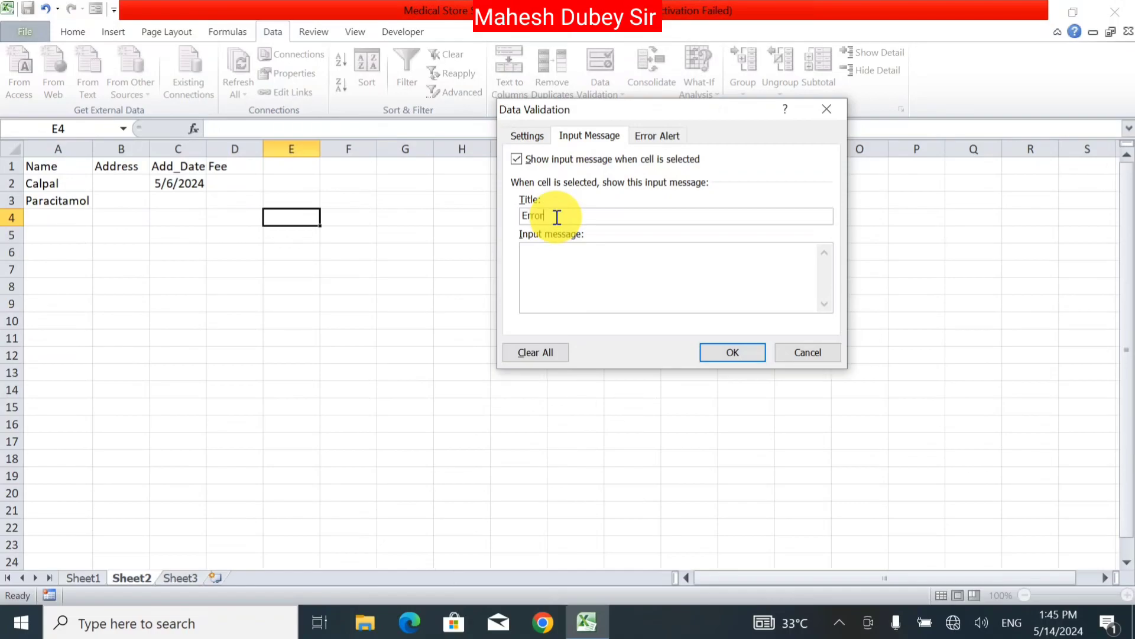
{"action": "left_click", "coordinate": [589, 283]}
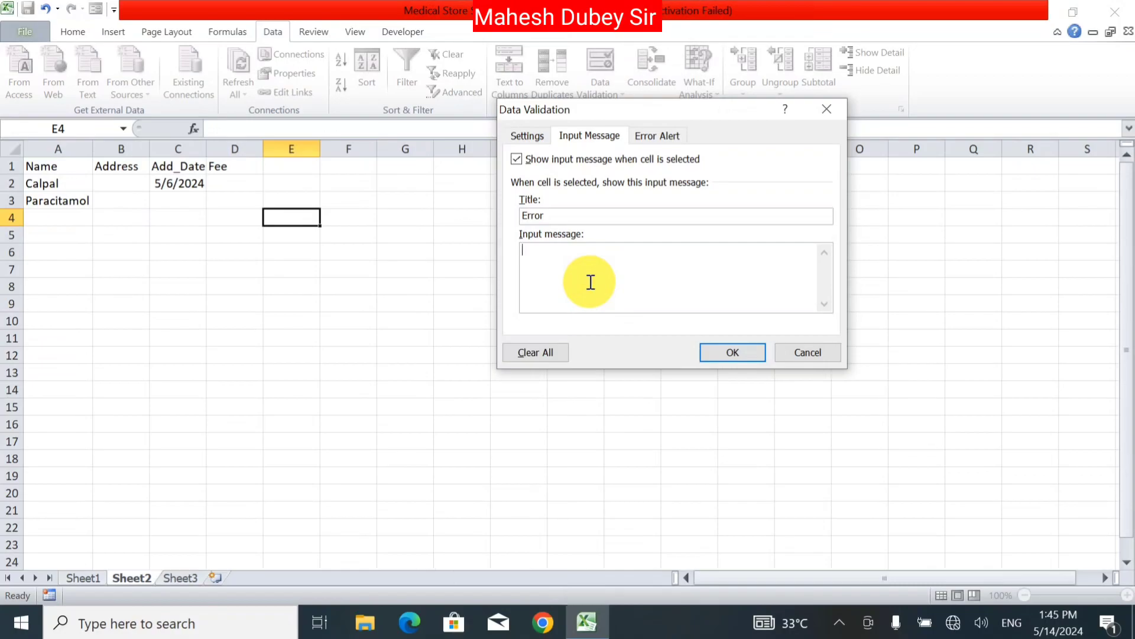
{"action": "type", "text": "Onluy"}
{"action": "key", "text": "BackSpace"}
{"action": "type", "text": "Number "}
{"action": "type", "text": "of 10"}
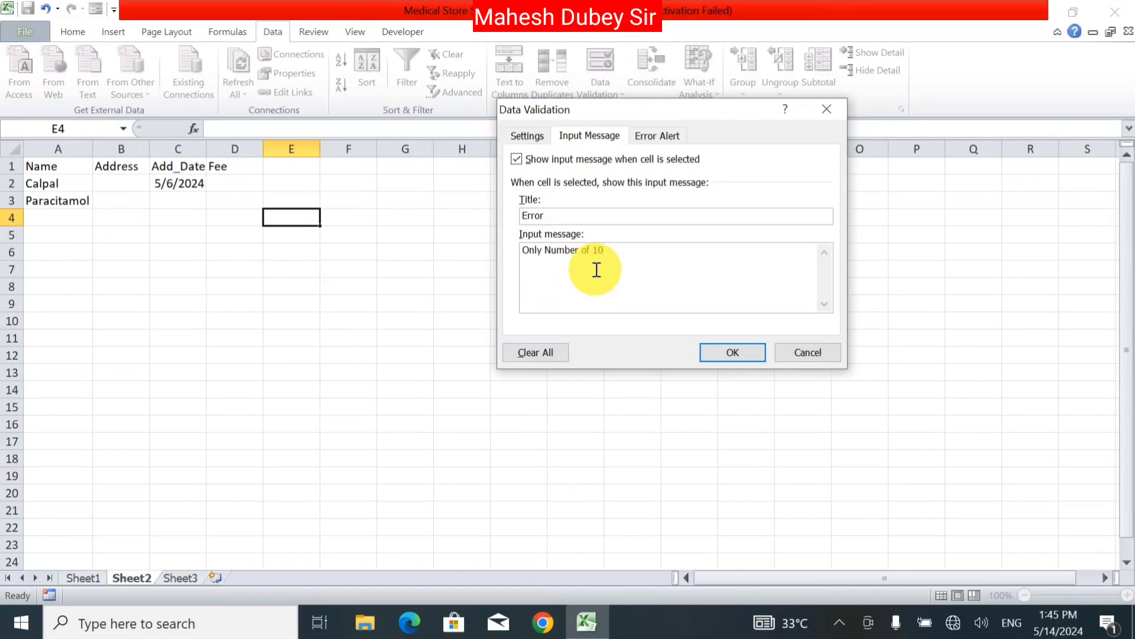
{"action": "left_click", "coordinate": [727, 351]}
Test E4 so that 10 is accepted and 12 is rejected, leaving 10 in the cell
{"action": "left_click", "coordinate": [406, 322]}
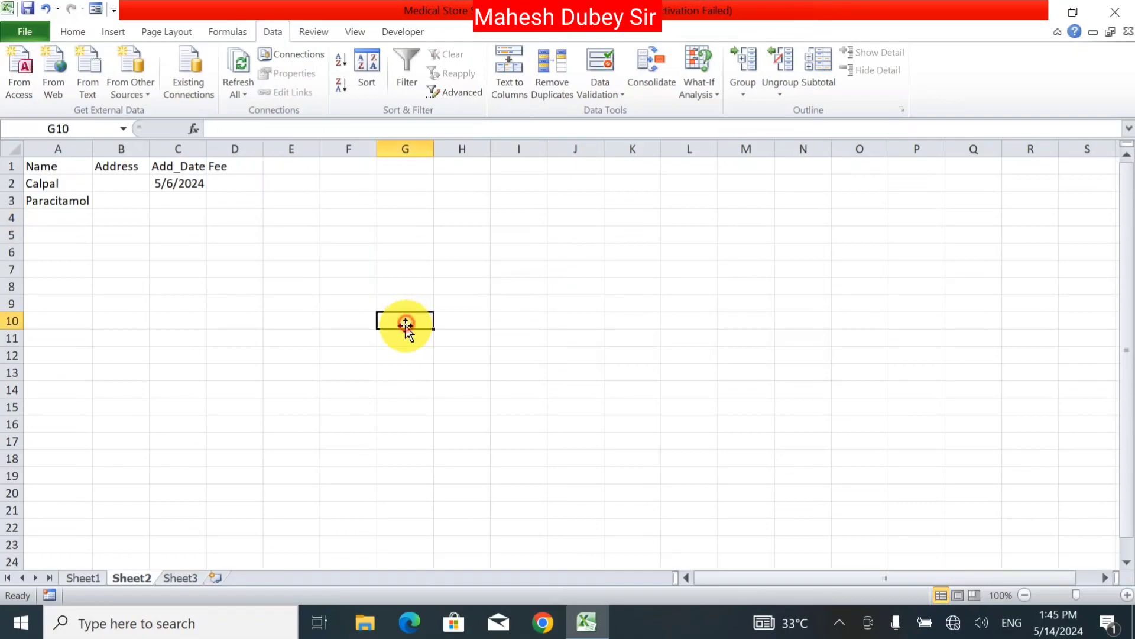
{"action": "left_click", "coordinate": [299, 218]}
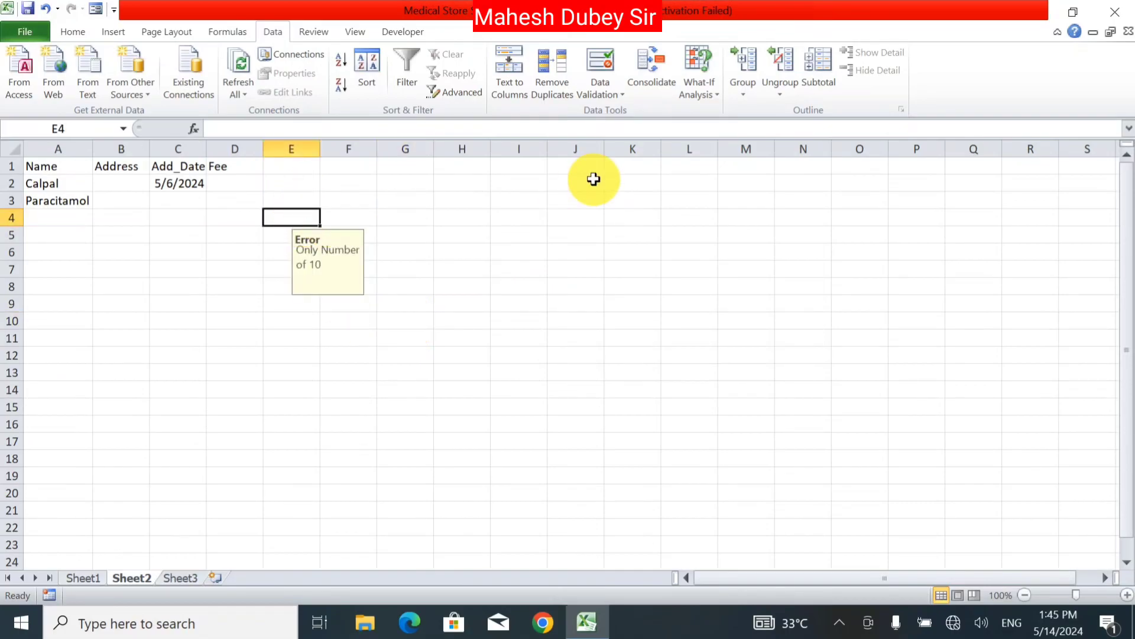
{"action": "type", "text": "10"}
{"action": "key", "text": "Return"}
{"action": "left_click", "coordinate": [279, 217]}
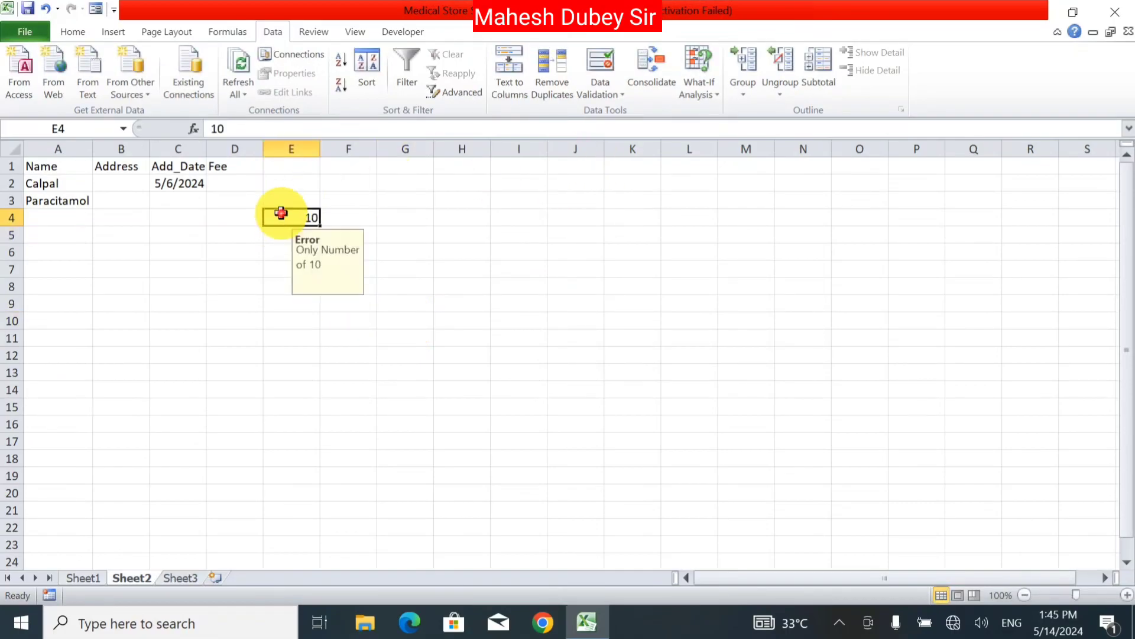
{"action": "type", "text": "12"}
{"action": "key", "text": "Return"}
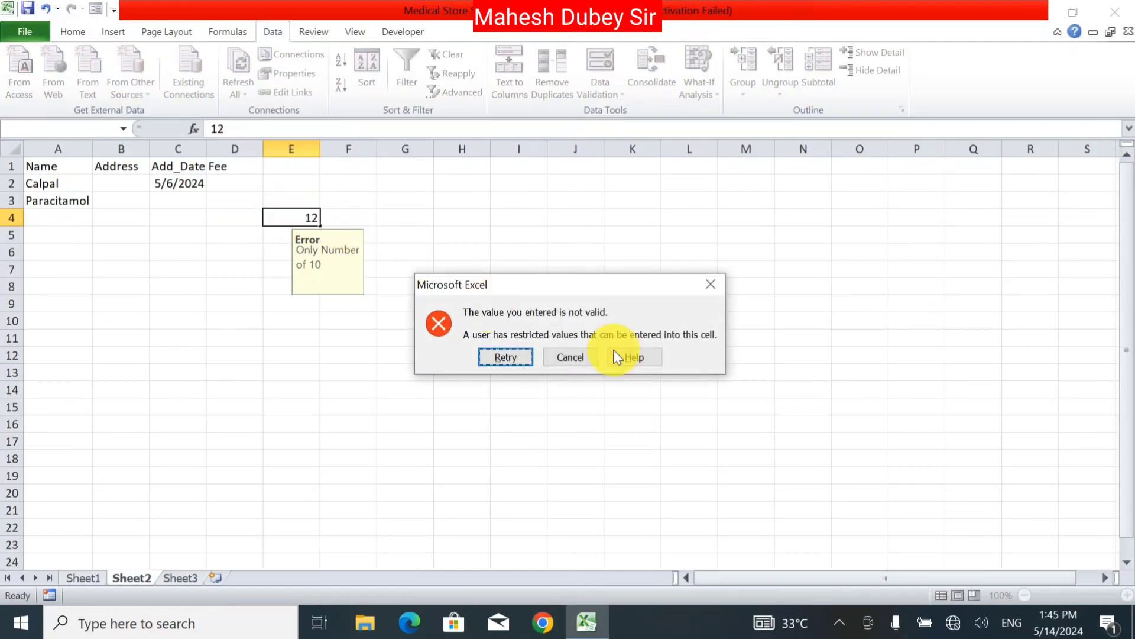
{"action": "left_click", "coordinate": [570, 357]}
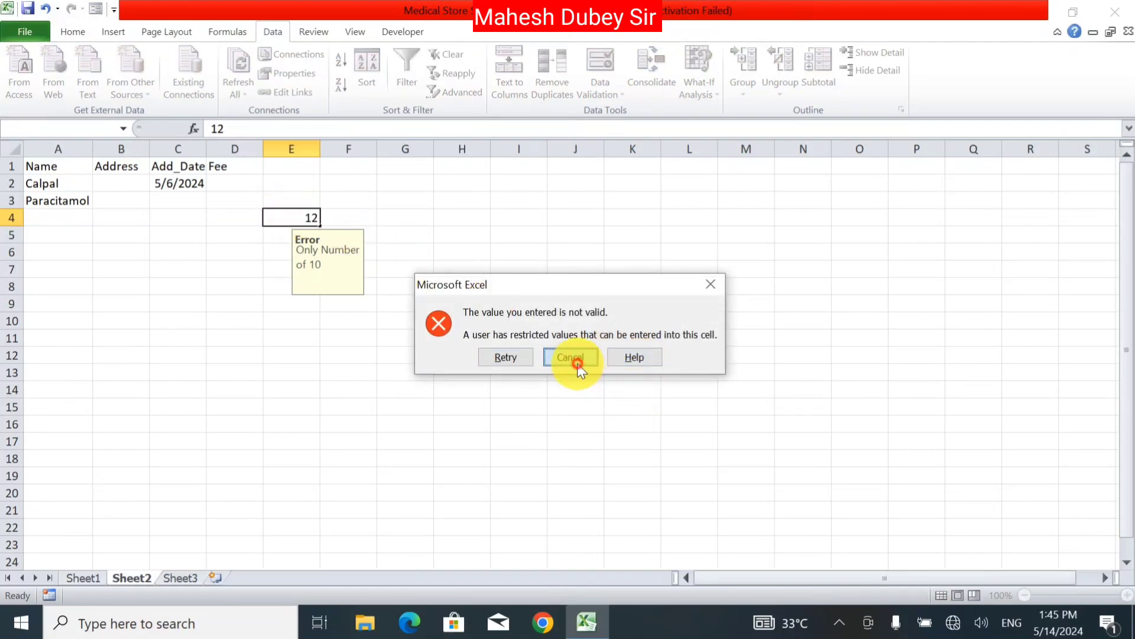
{"action": "left_click", "coordinate": [332, 274]}
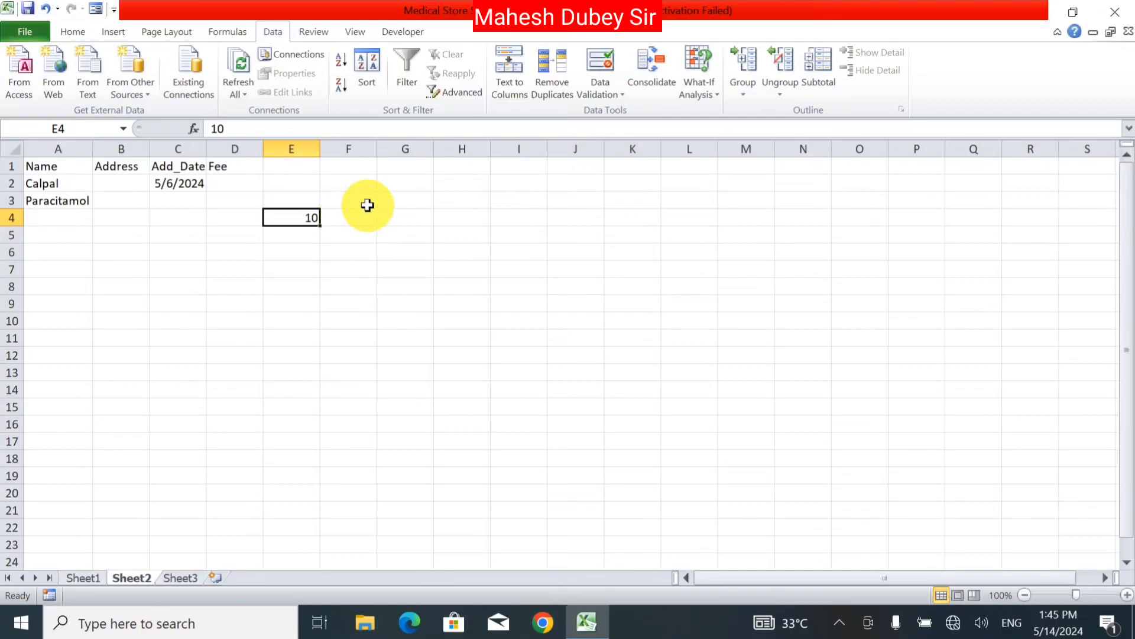
{"action": "left_click", "coordinate": [603, 93]}
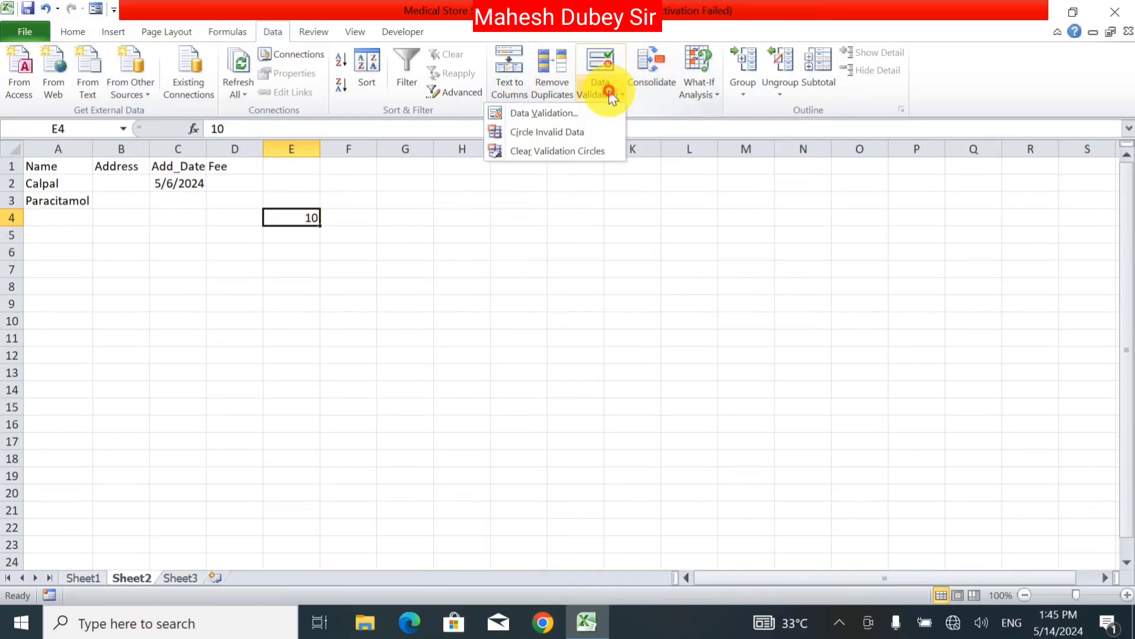
Set E4's Error Alert to title 'Stop' with the message 'Input Only 10'
{"action": "left_click", "coordinate": [581, 113]}
{"action": "left_click", "coordinate": [658, 135]}
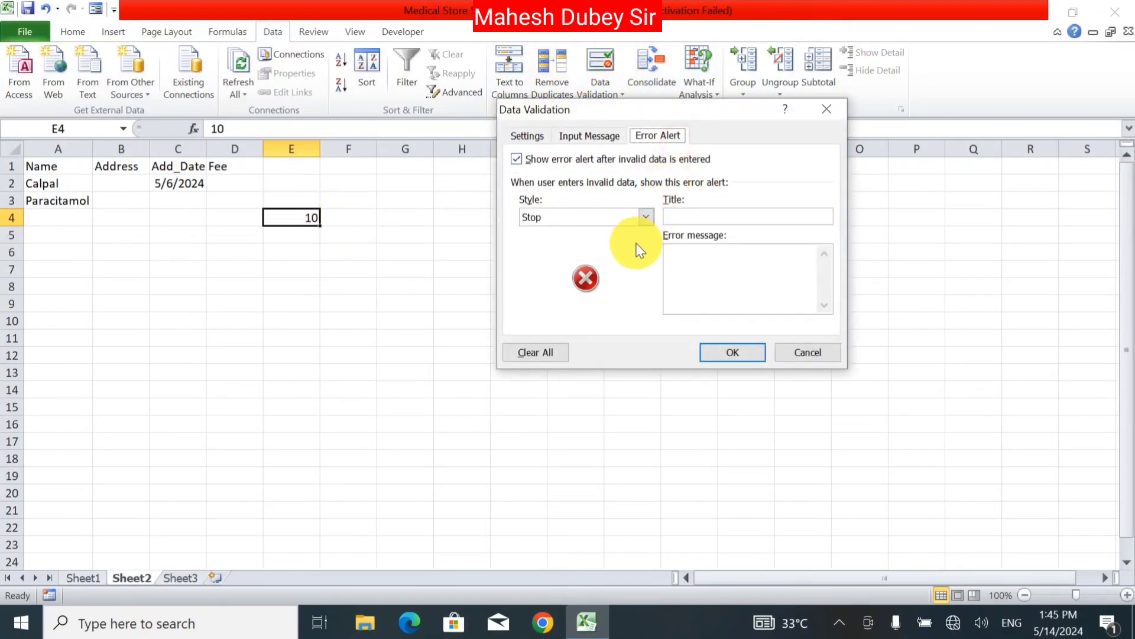
{"action": "left_click", "coordinate": [715, 214]}
{"action": "type", "text": "Stop"}
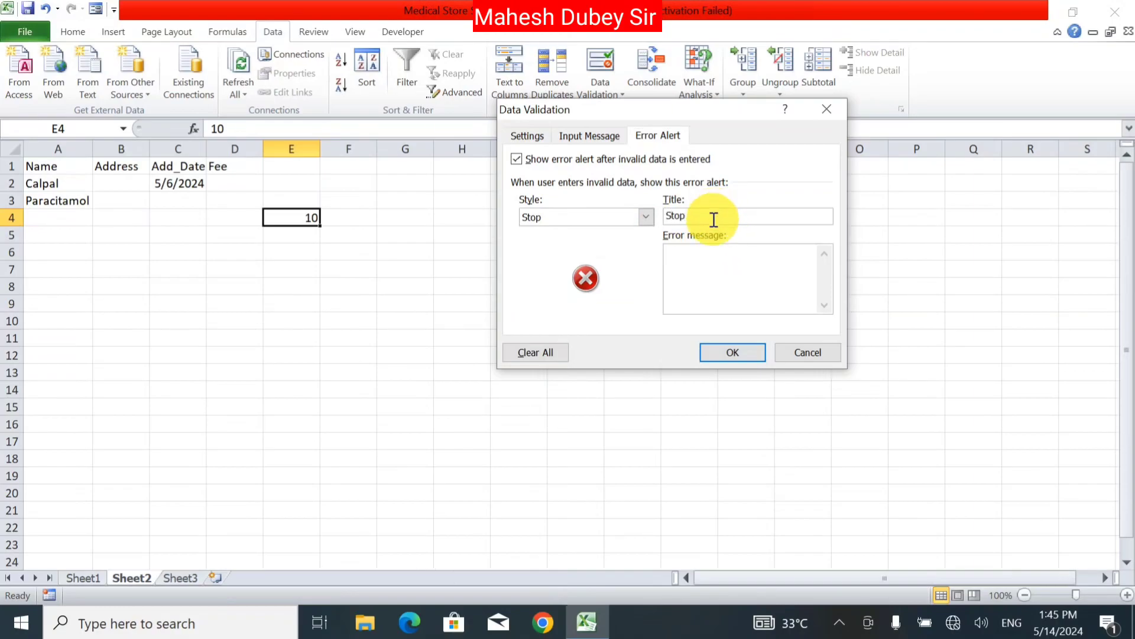
{"action": "left_click", "coordinate": [728, 277]}
{"action": "type", "text": "Input"}
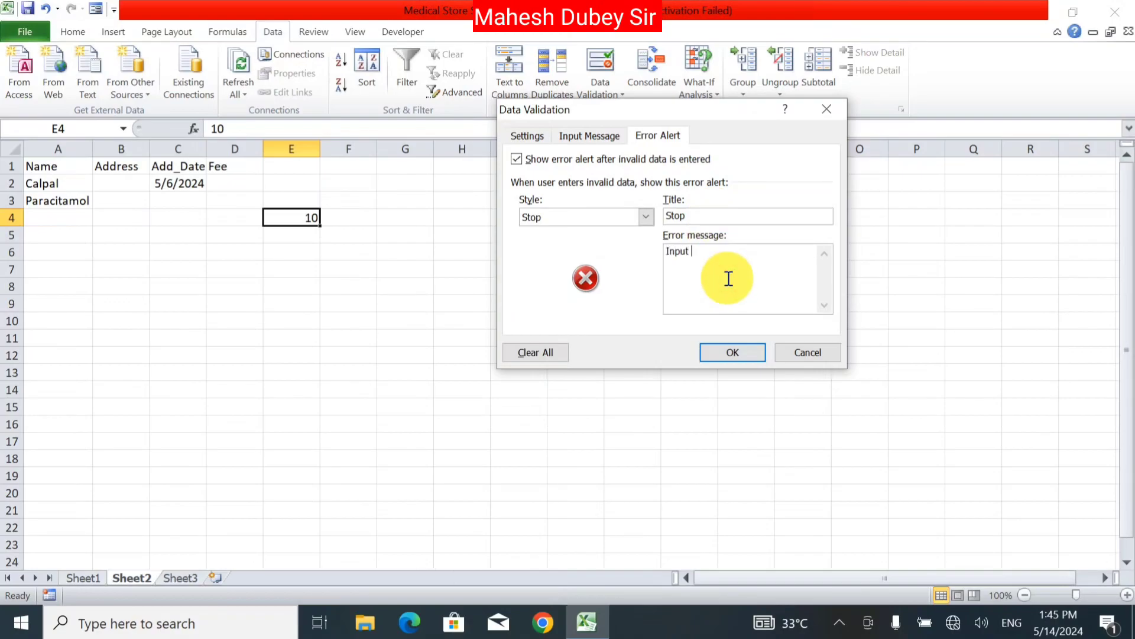
{"action": "type", "text": "Only "}
{"action": "type", "text": "10"}
{"action": "left_click", "coordinate": [734, 352]}
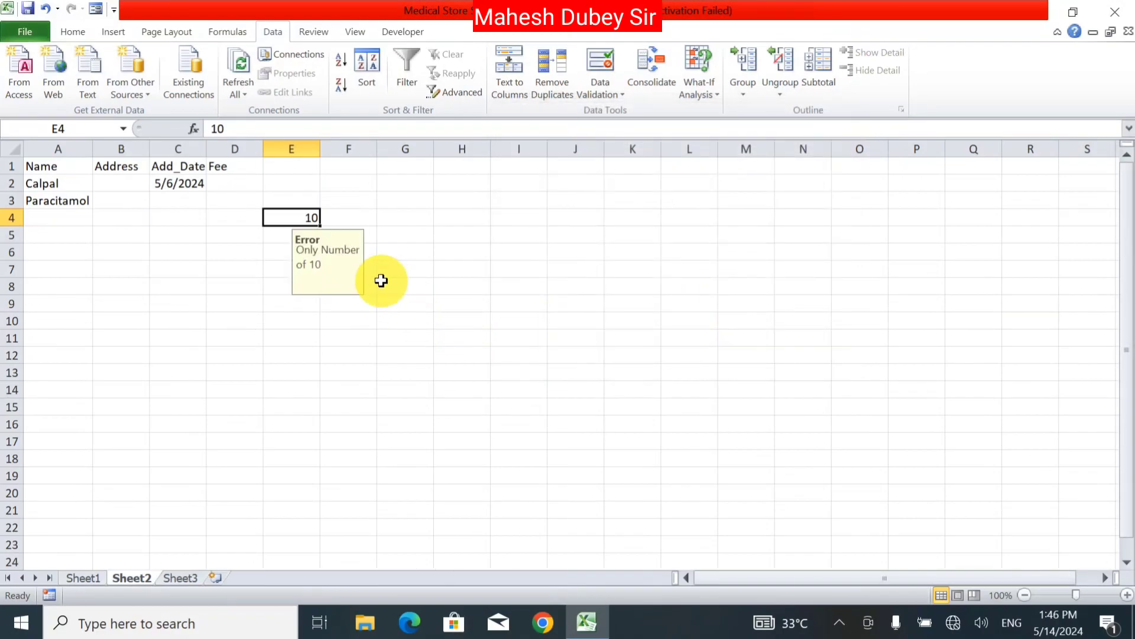
Test by entering 11 in E4, cancel the rejected entry, then select G8
{"action": "type", "text": "11"}
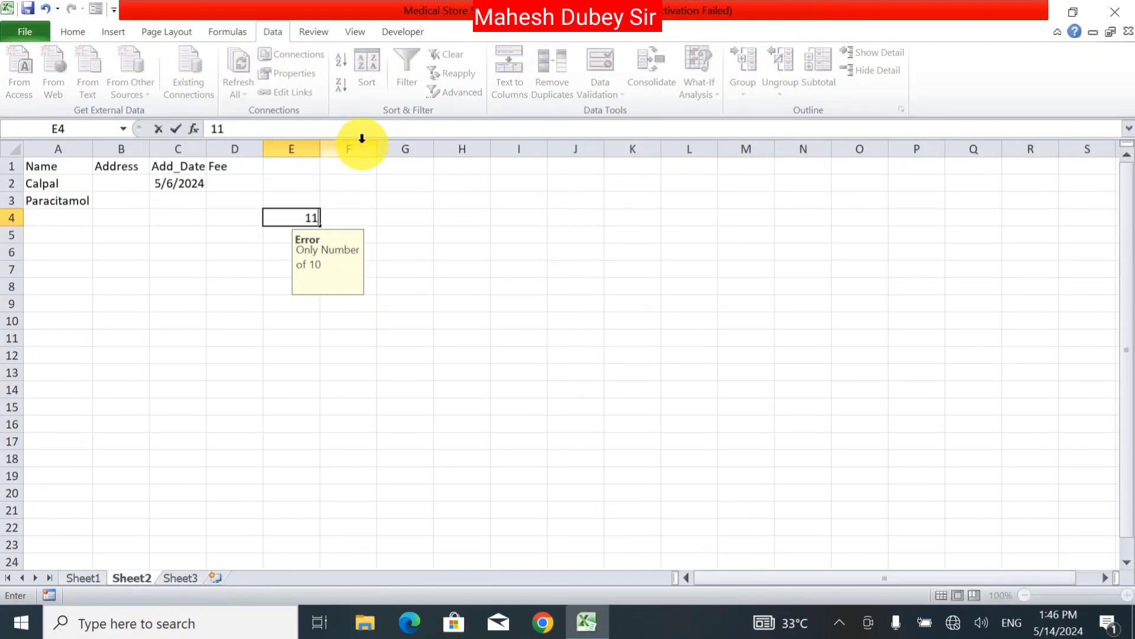
{"action": "key", "text": "Return"}
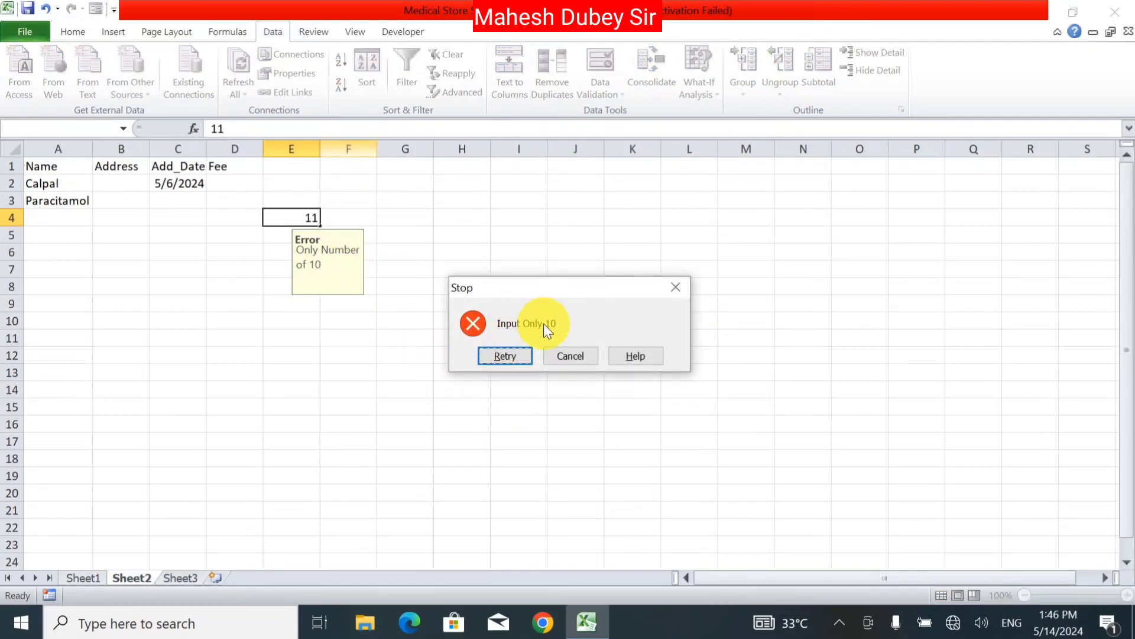
{"action": "left_click", "coordinate": [552, 353]}
{"action": "left_click", "coordinate": [414, 290]}
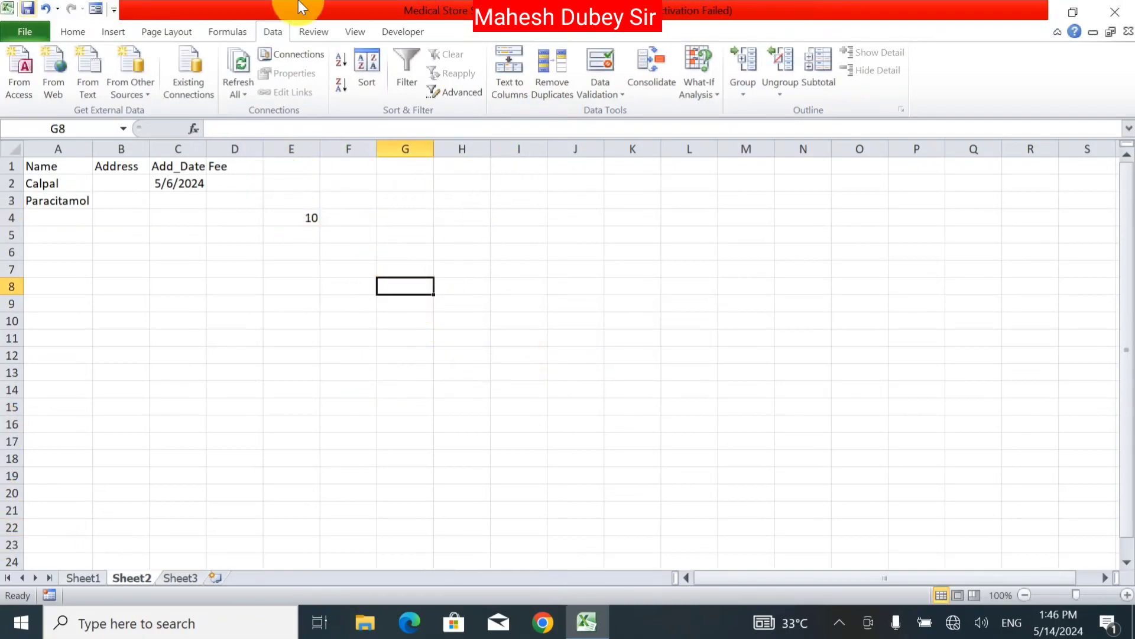
{"action": "left_click", "coordinate": [600, 65]}
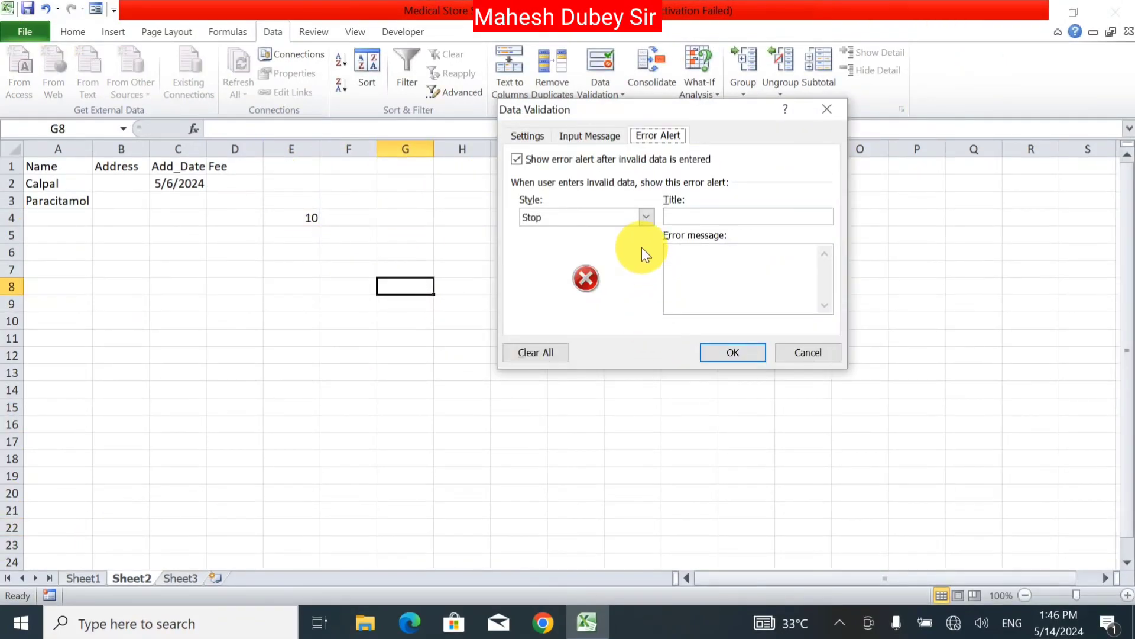
{"action": "left_click", "coordinate": [533, 142]}
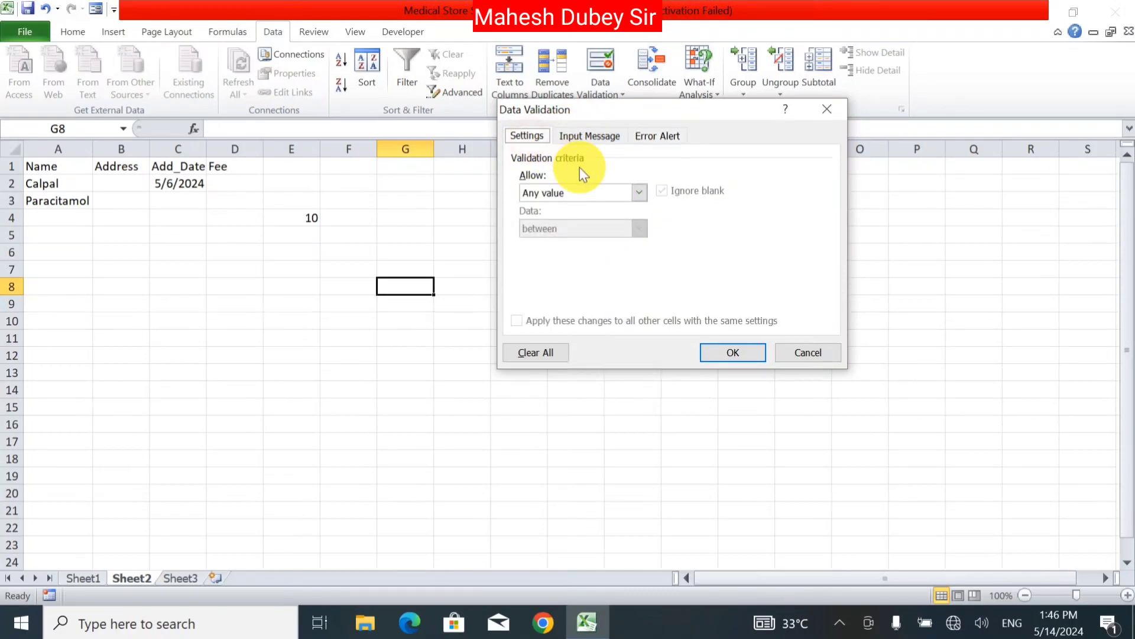
{"action": "left_click", "coordinate": [609, 192]}
{"action": "left_click", "coordinate": [627, 287]}
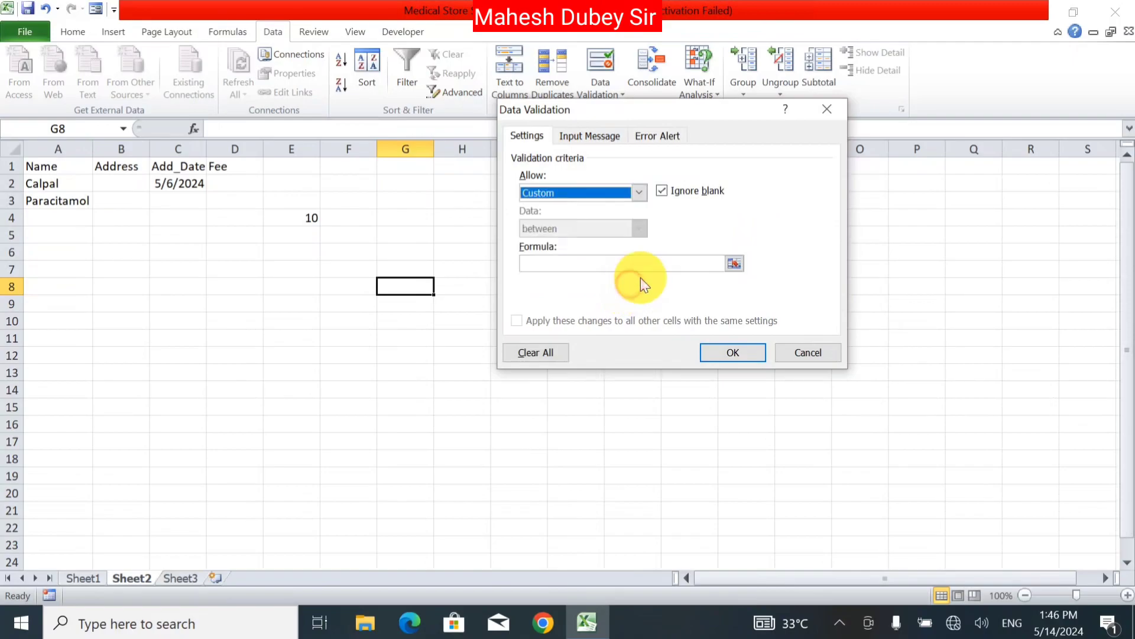
{"action": "left_click", "coordinate": [601, 145]}
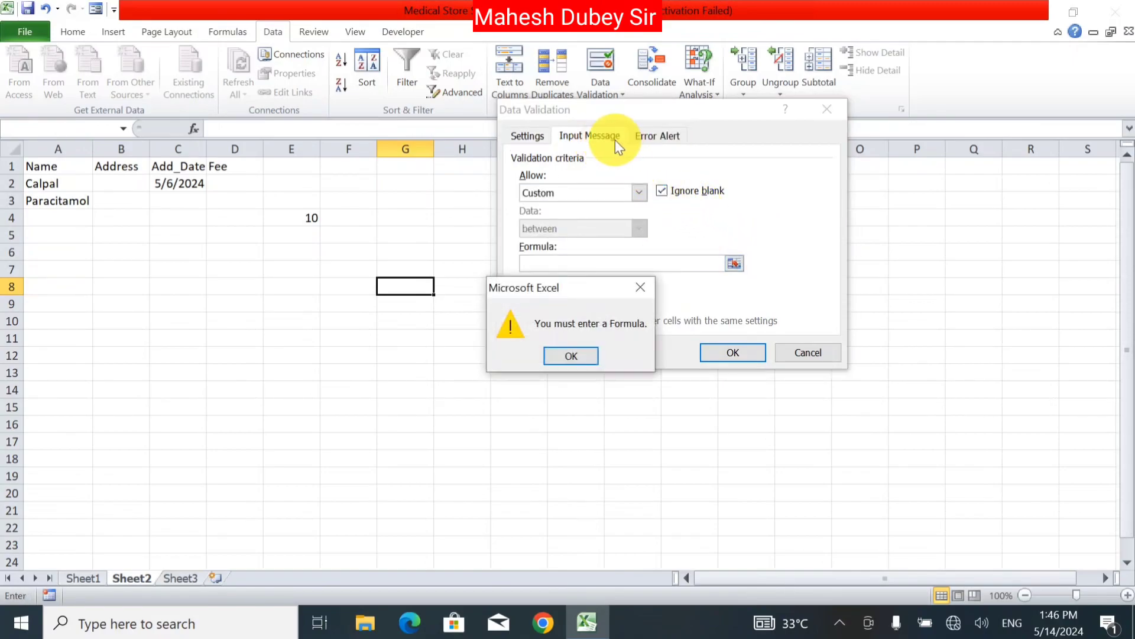
{"action": "key", "text": "Return"}
{"action": "key", "text": "Escape"}
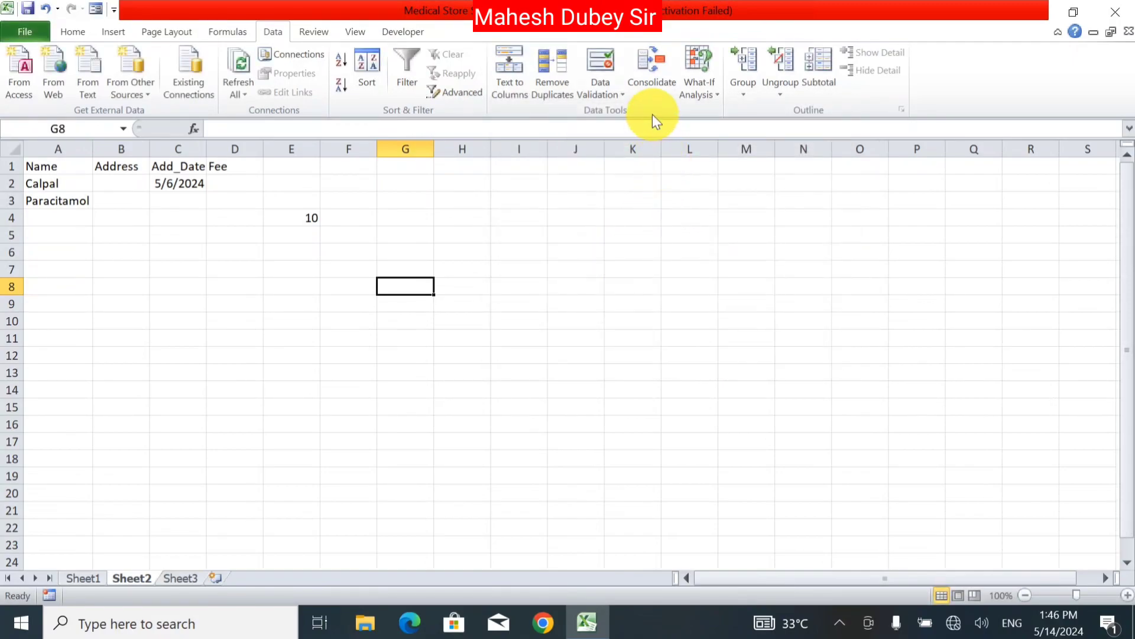
{"action": "left_click", "coordinate": [611, 100]}
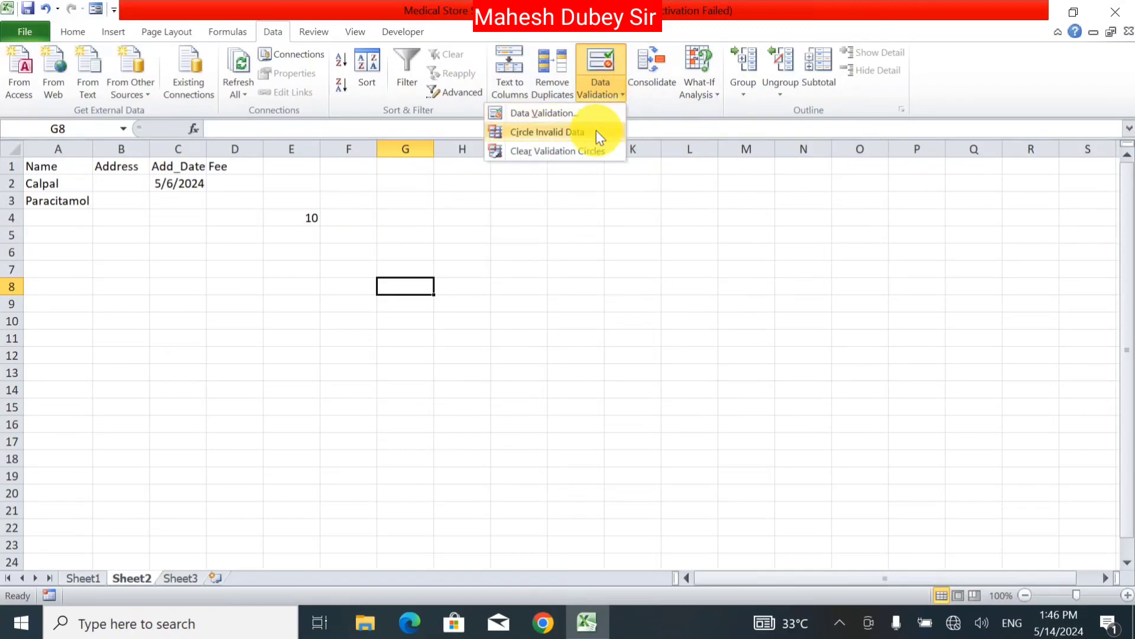
{"action": "left_click", "coordinate": [546, 133]}
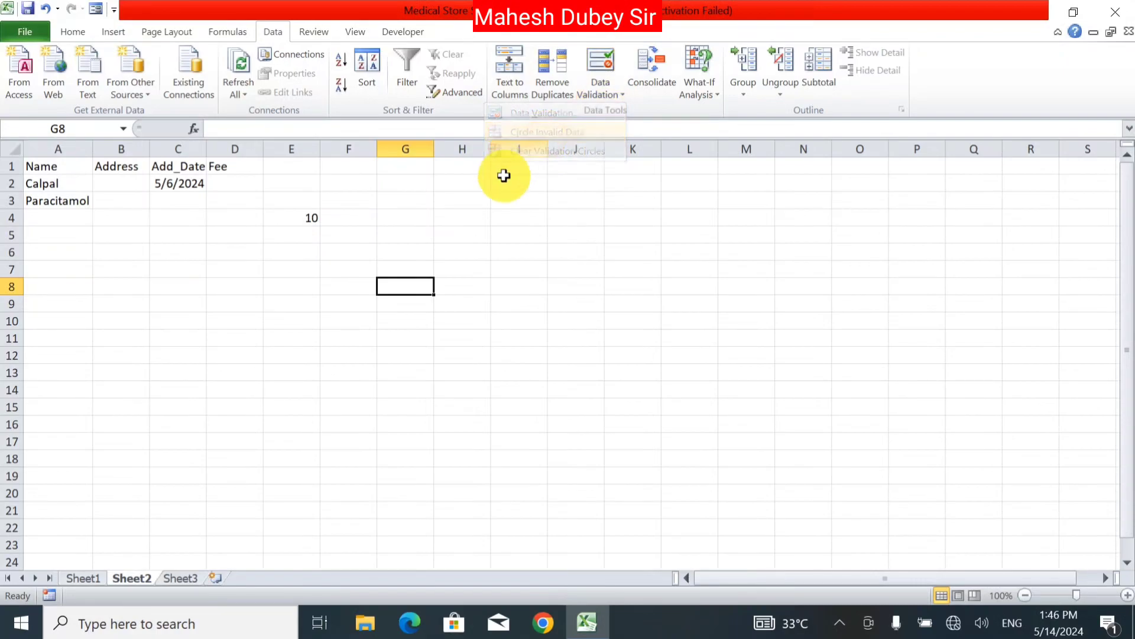
{"action": "left_click_drag", "start_coordinate": [166, 183], "coordinate": [192, 419]}
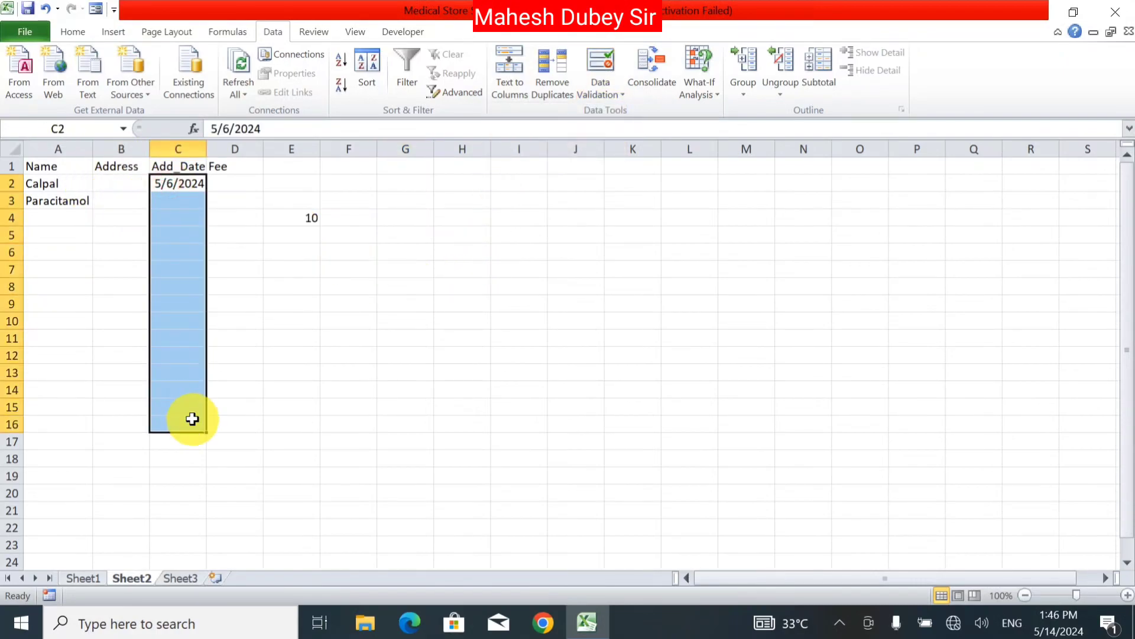
{"action": "left_click", "coordinate": [594, 96]}
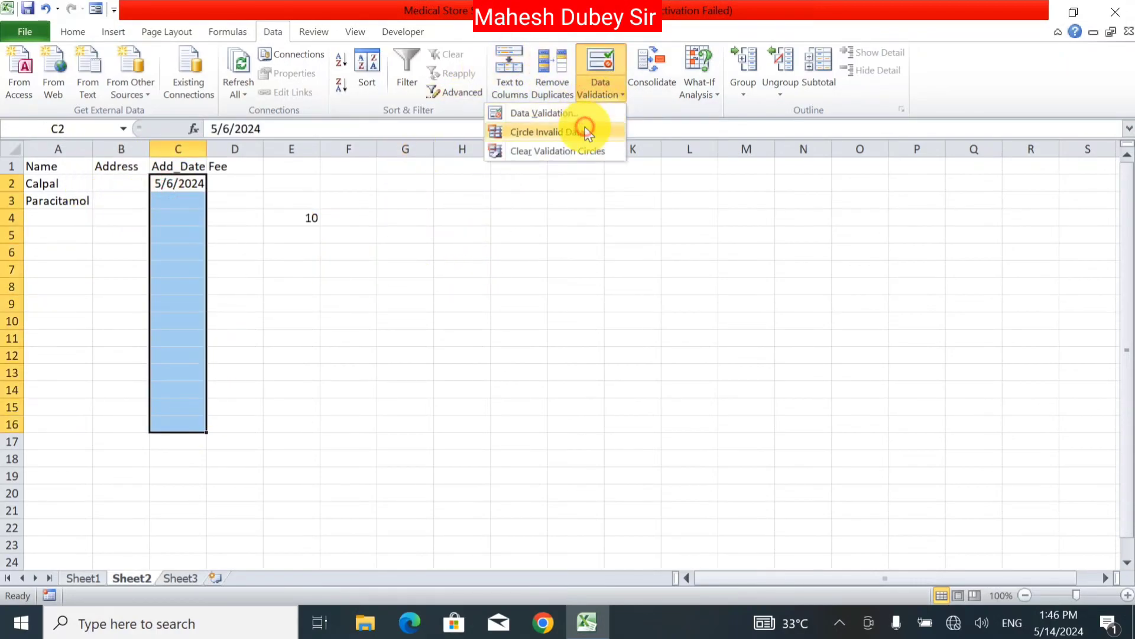
{"action": "left_click", "coordinate": [587, 131]}
{"action": "left_click", "coordinate": [615, 89]}
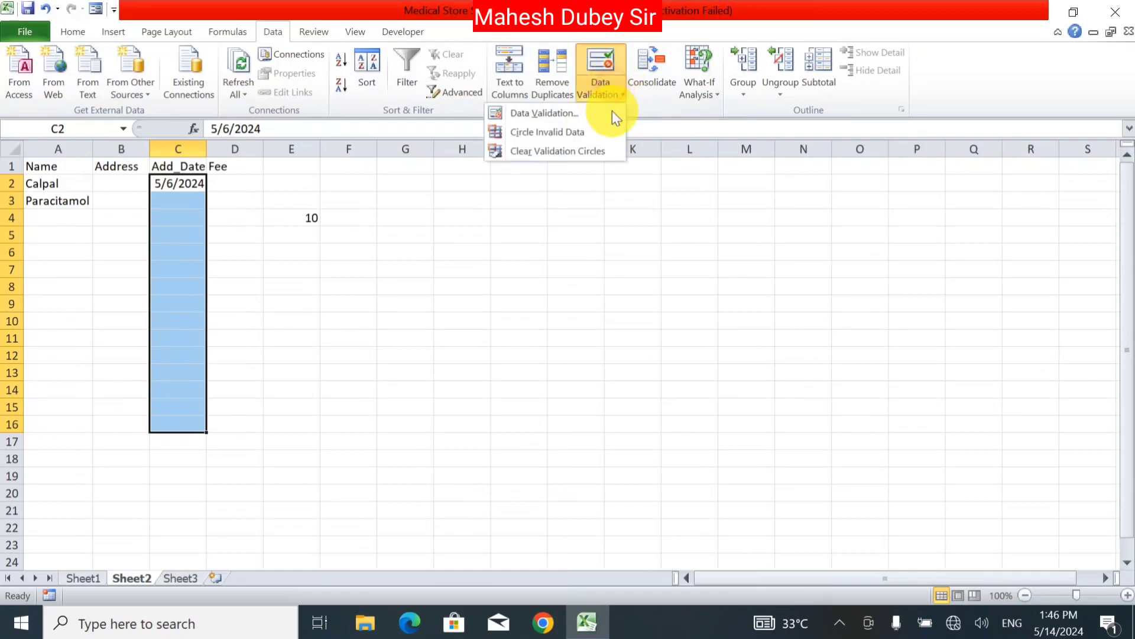
{"action": "left_click", "coordinate": [544, 153]}
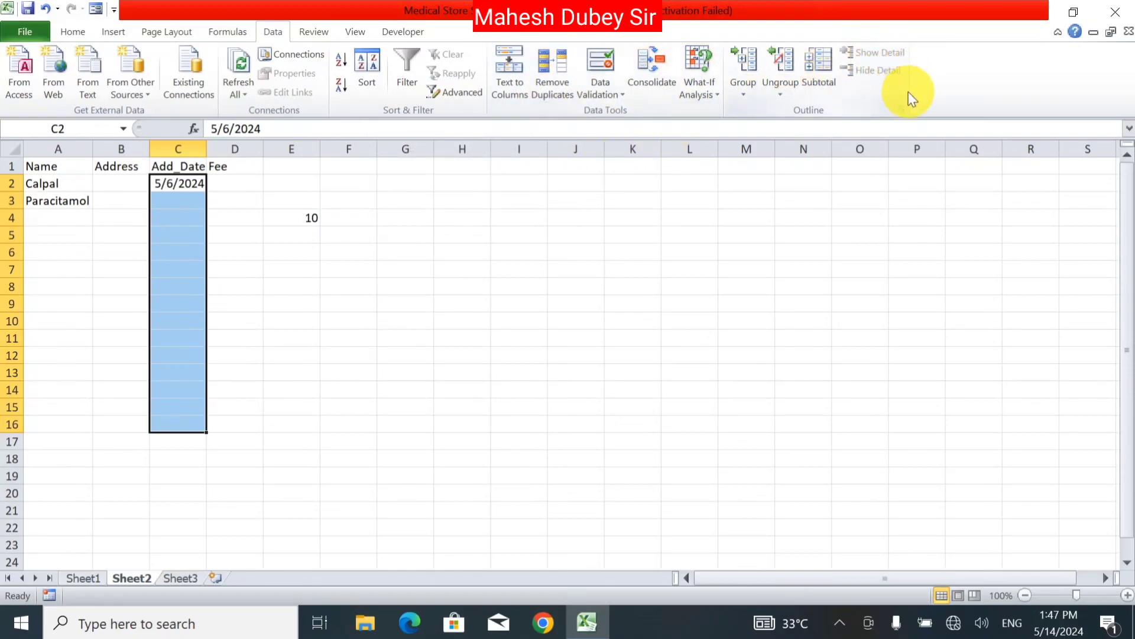
{"action": "left_click", "coordinate": [461, 273]}
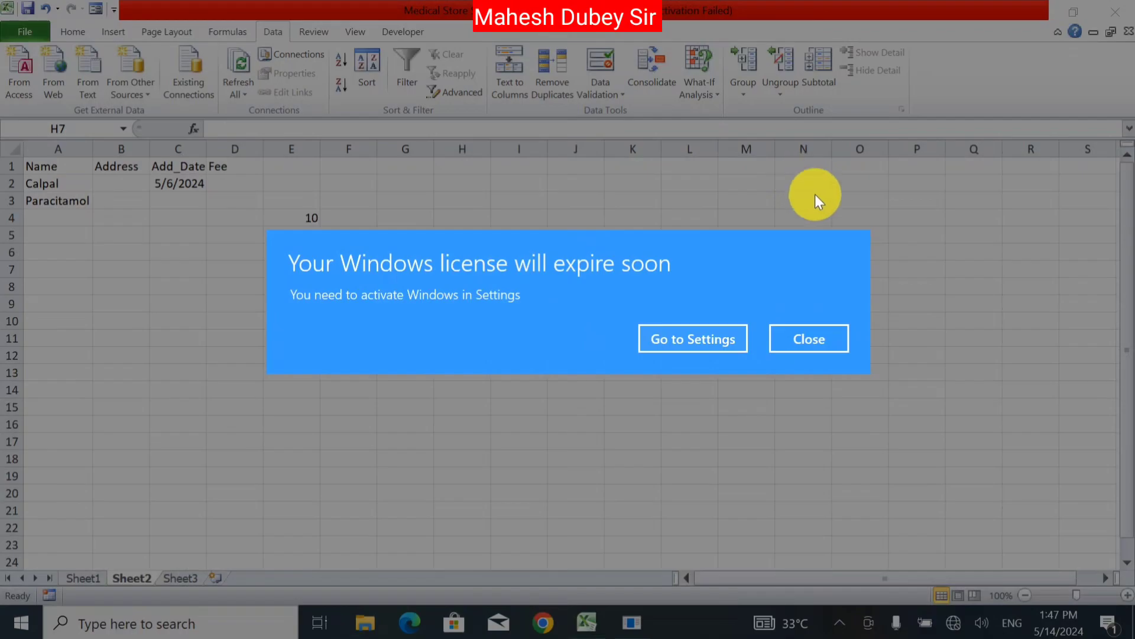
{"action": "left_click", "coordinate": [829, 349]}
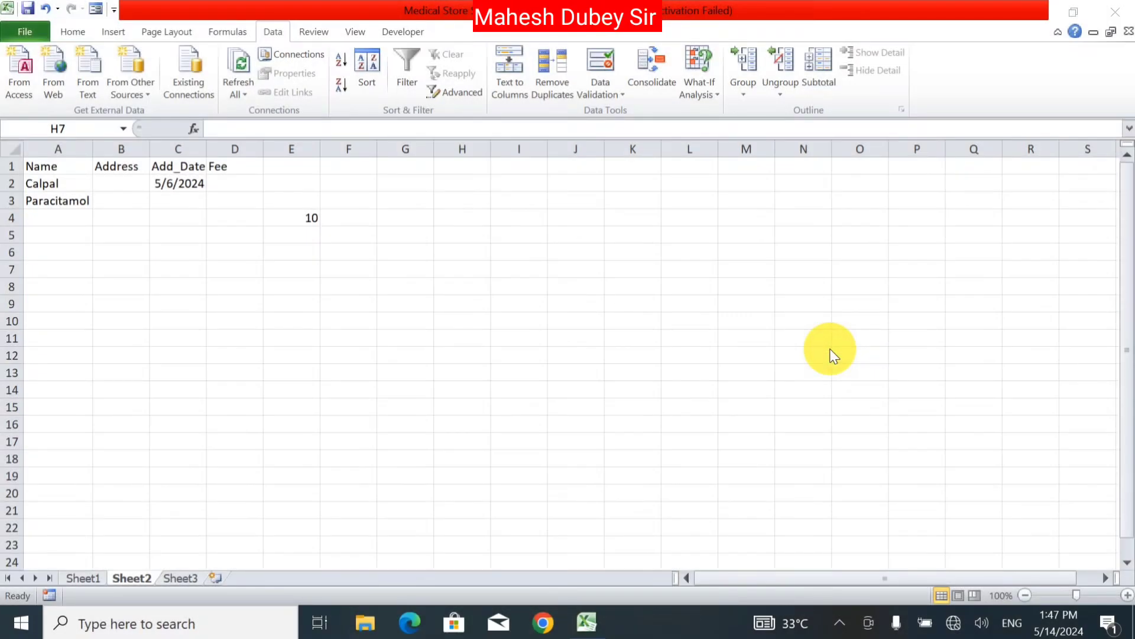